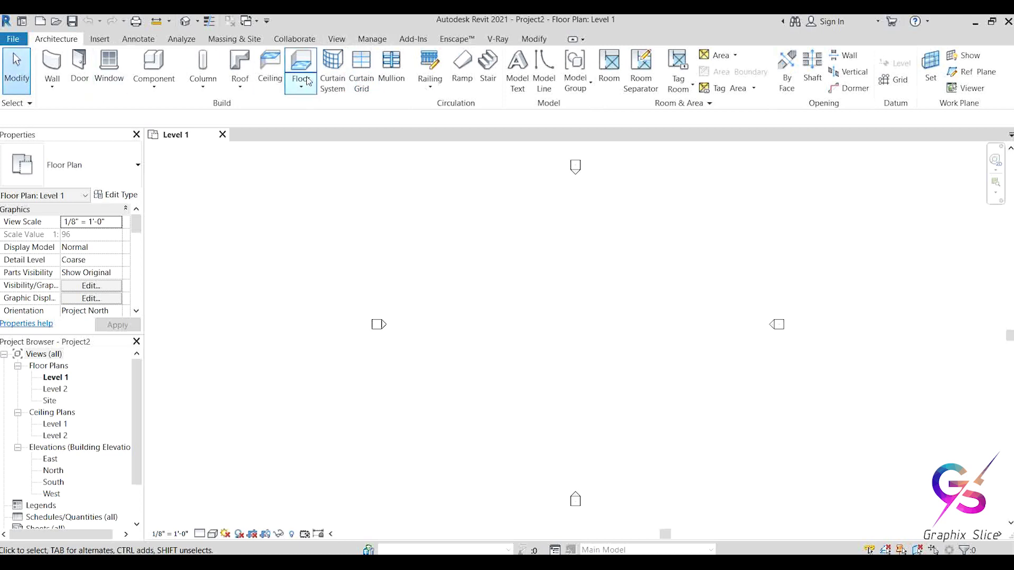
Step: Open the project units settings and choose the Common discipline
left_click(370, 41)
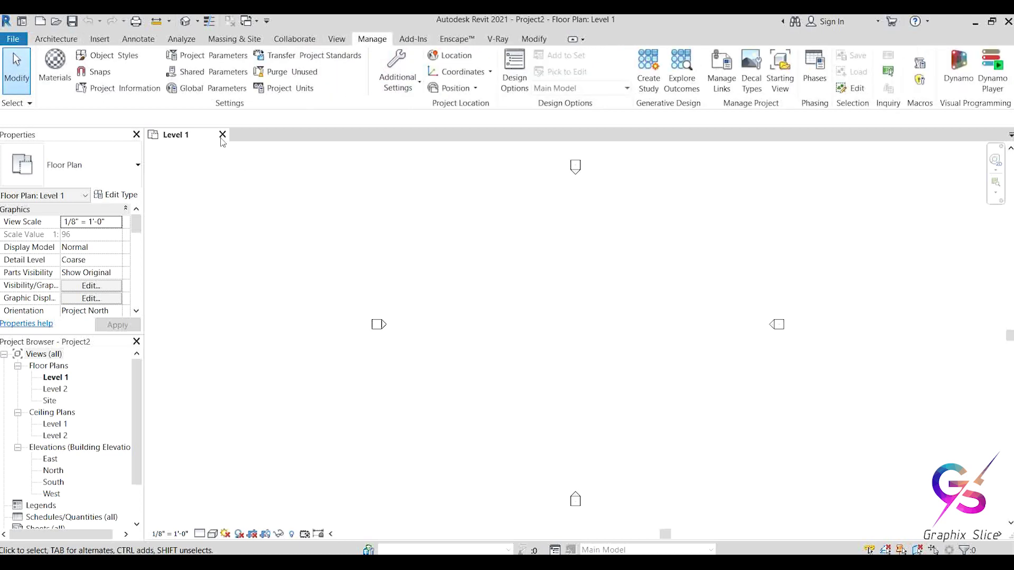
left_click(294, 89)
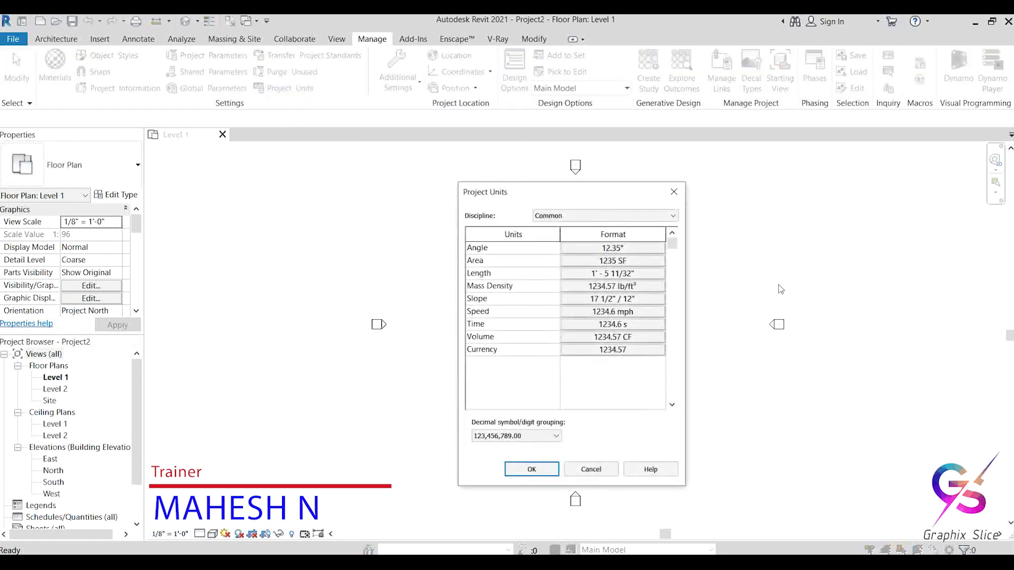
left_click_drag(527, 197, 487, 175)
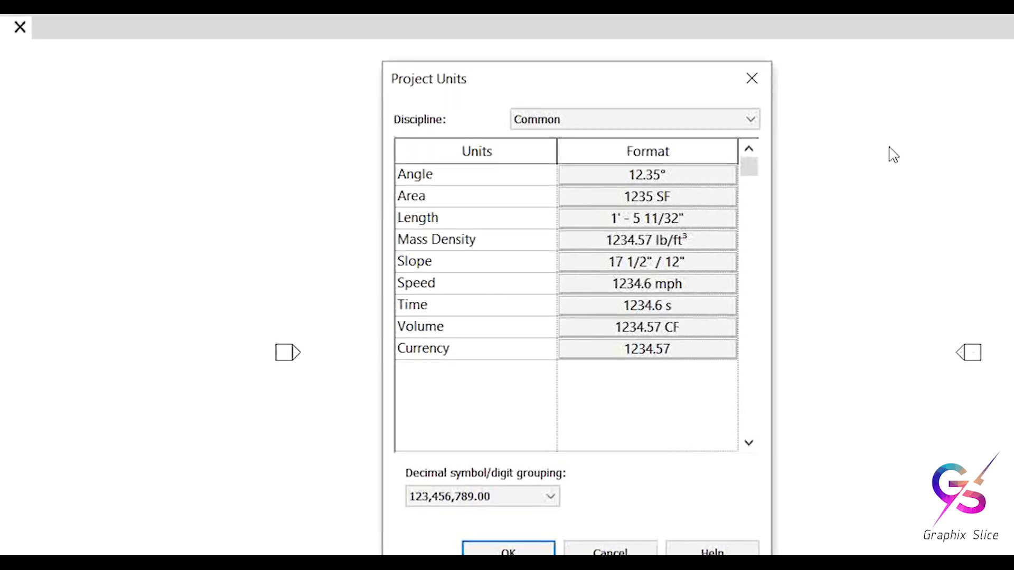
left_click(567, 120)
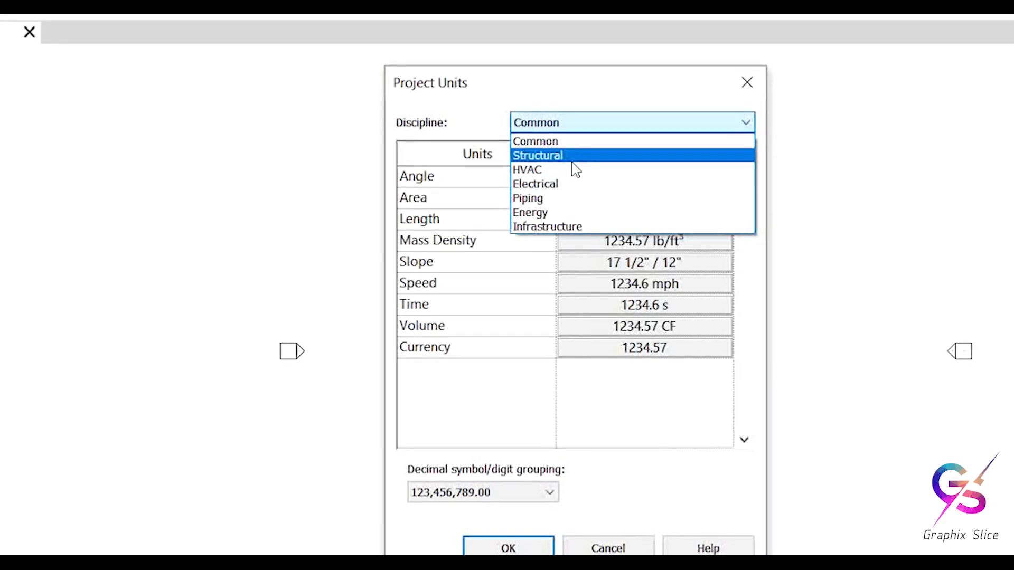
left_click(576, 142)
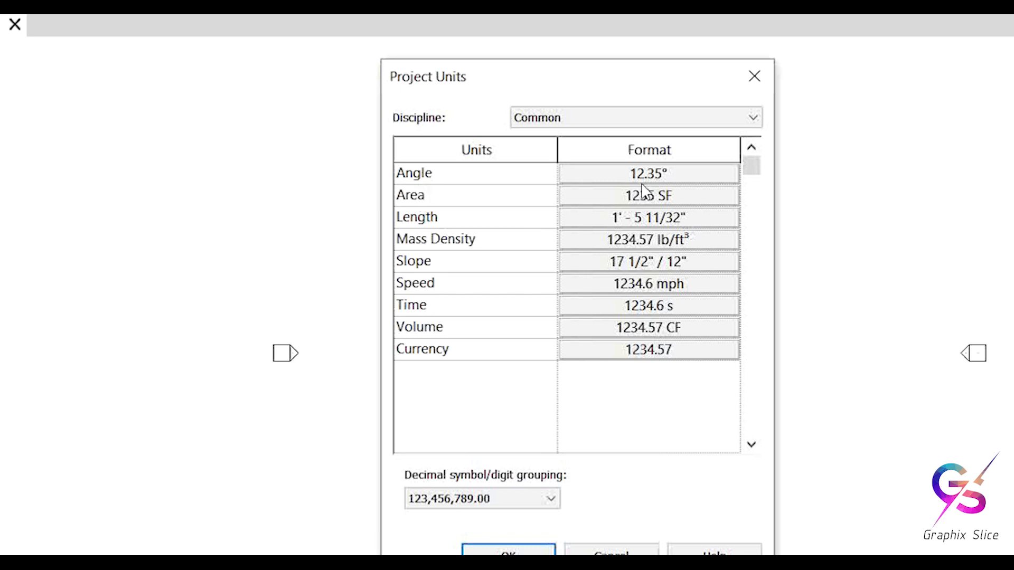
Step: Set the Angle format to degrees with 2 decimal places and the ° unit symbol
left_click(697, 179)
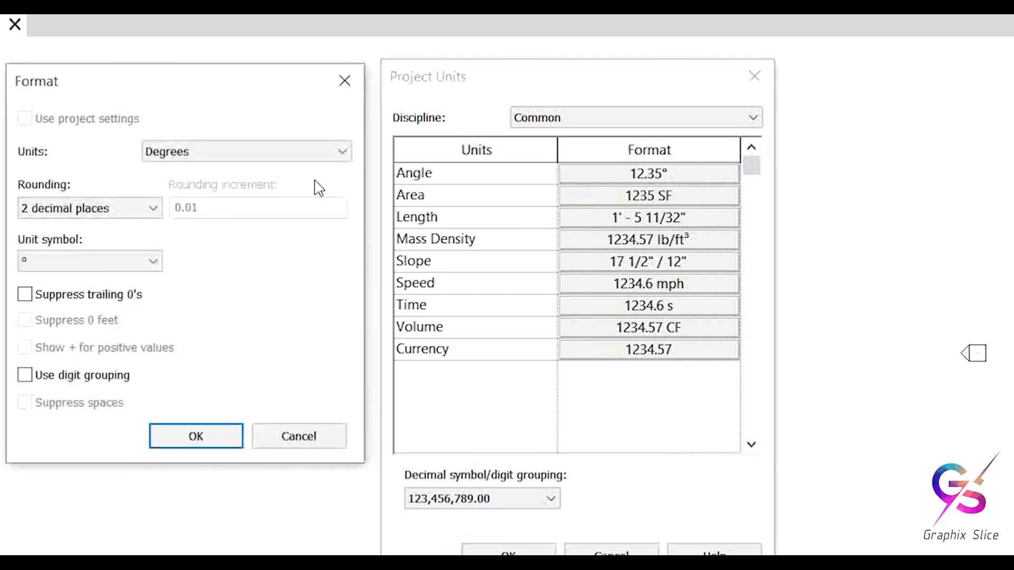
left_click(290, 153)
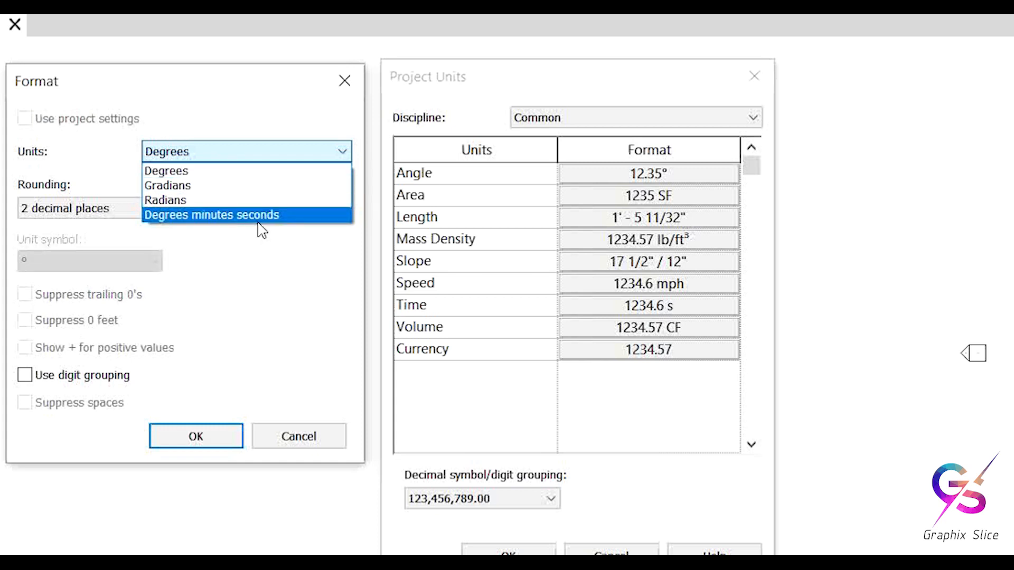
left_click(213, 173)
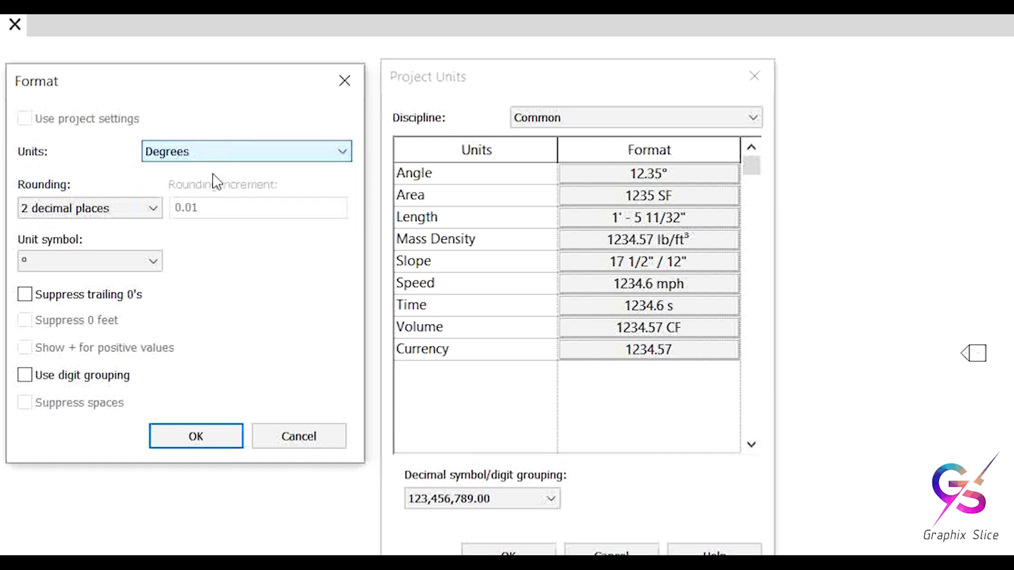
left_click(108, 210)
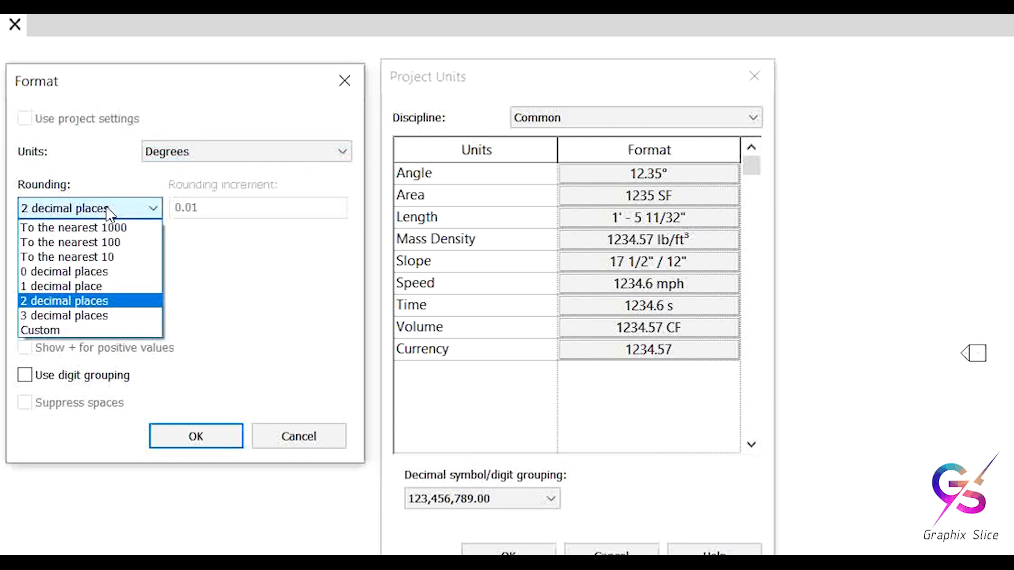
left_click(107, 211)
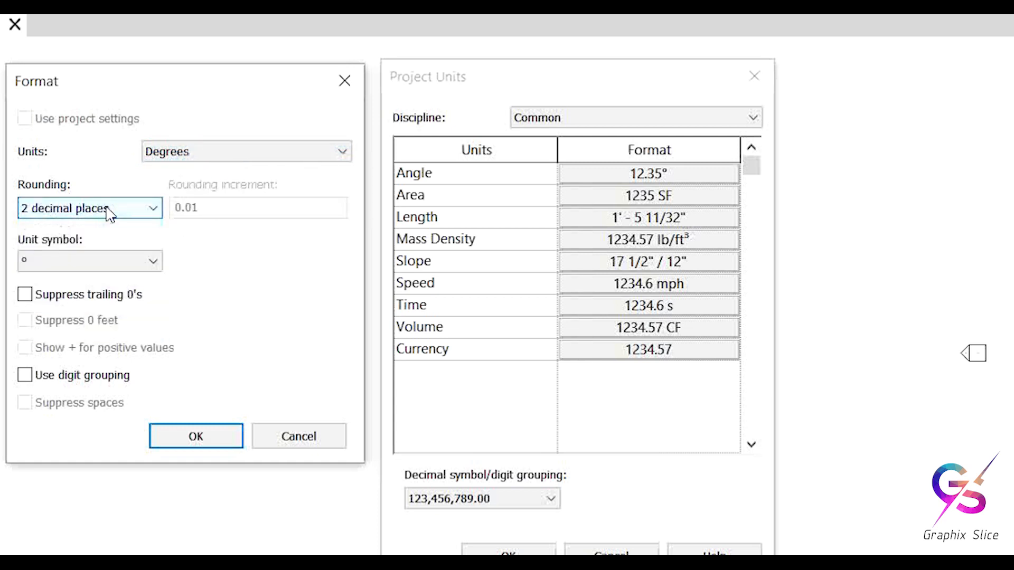
left_click(82, 266)
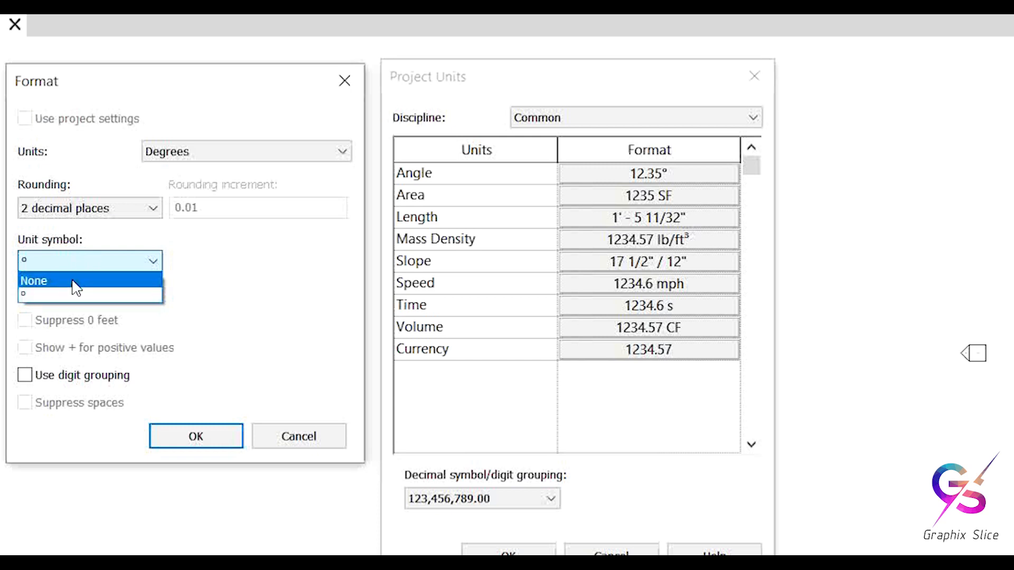
left_click(37, 296)
left_click(208, 422)
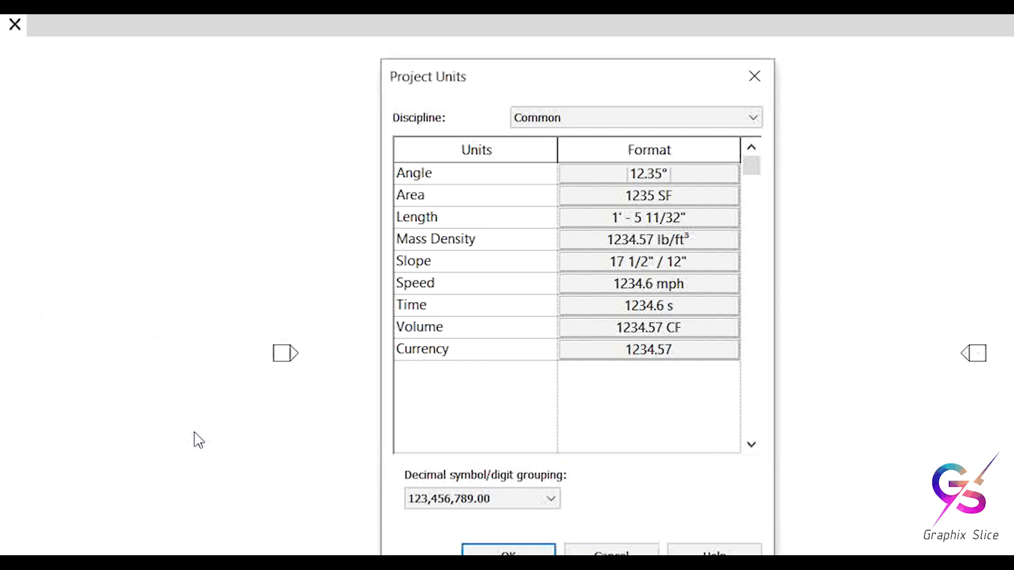
Step: Review the Area unit and symbol options, keeping square feet with the SF symbol, and accept the format
left_click(691, 195)
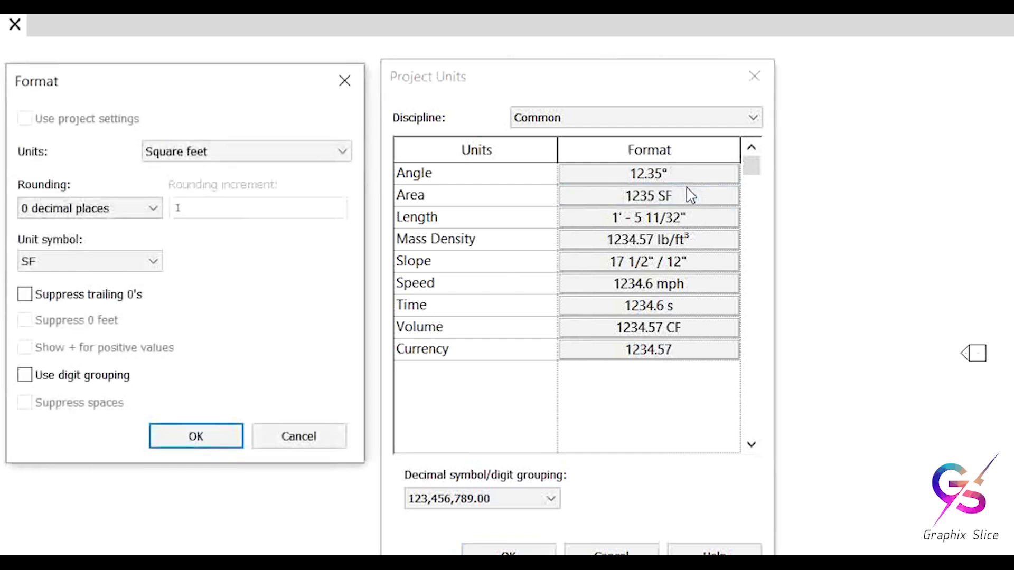
left_click(193, 156)
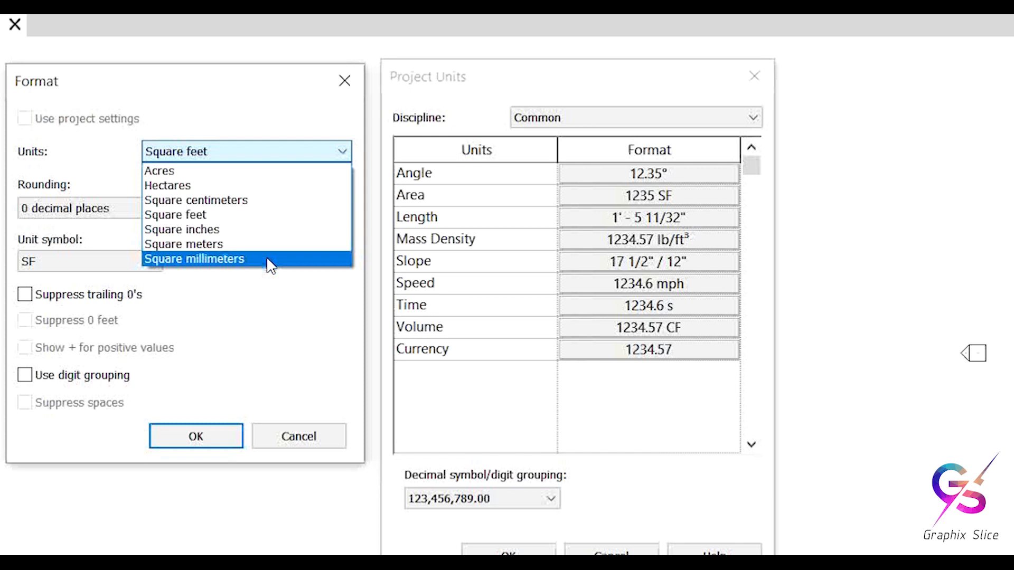
left_click(249, 156)
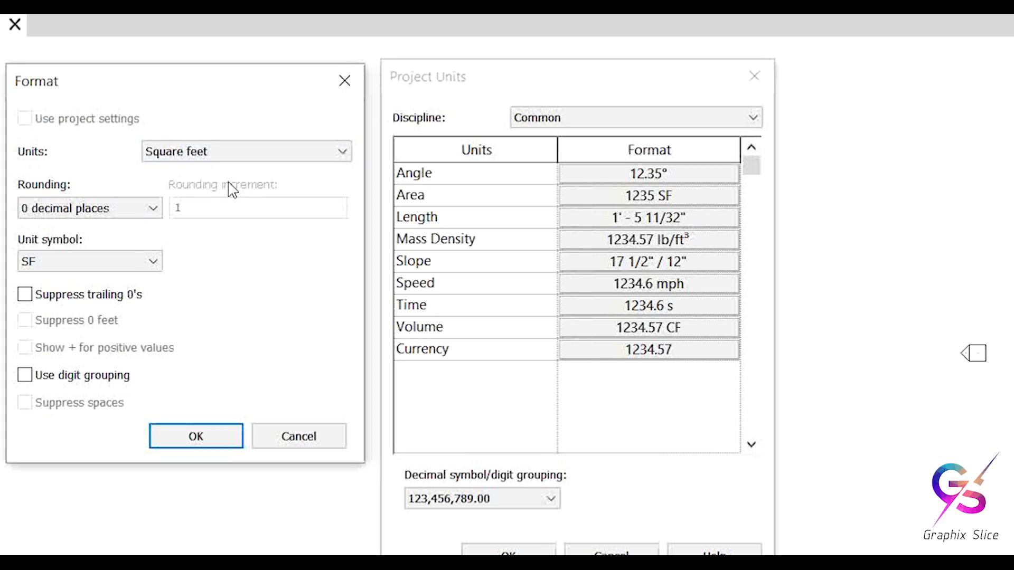
left_click(107, 264)
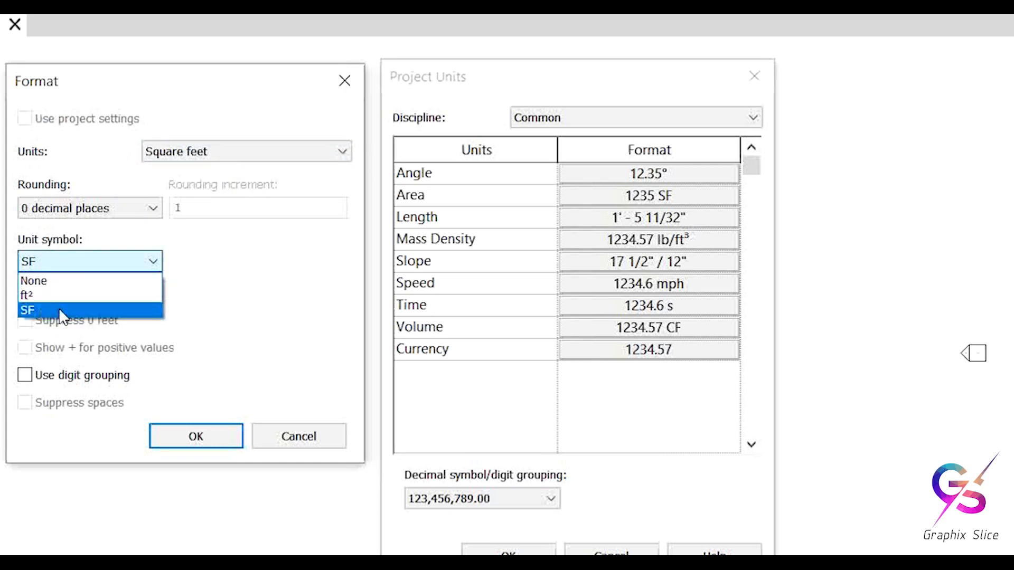
left_click(62, 264)
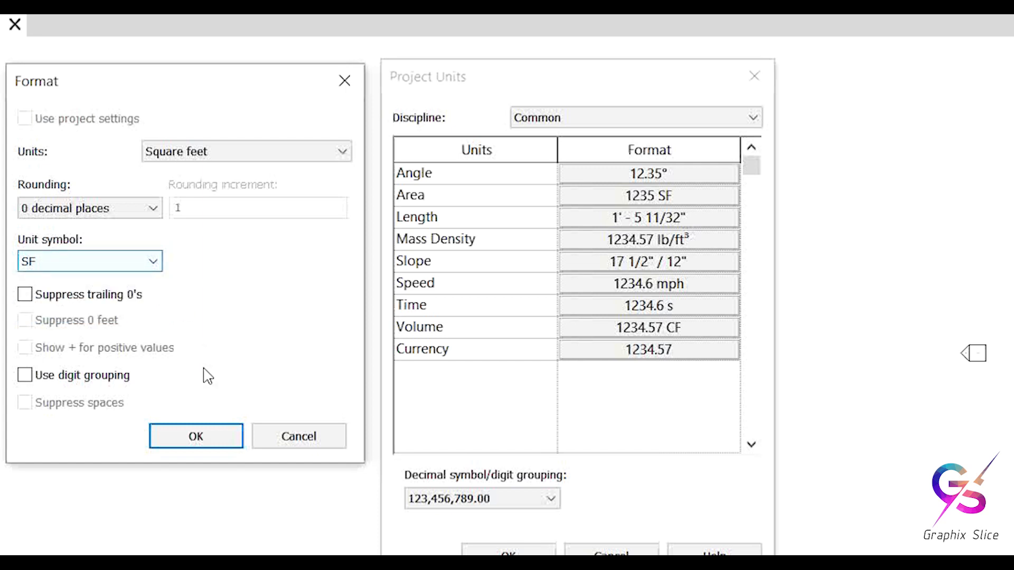
left_click(190, 439)
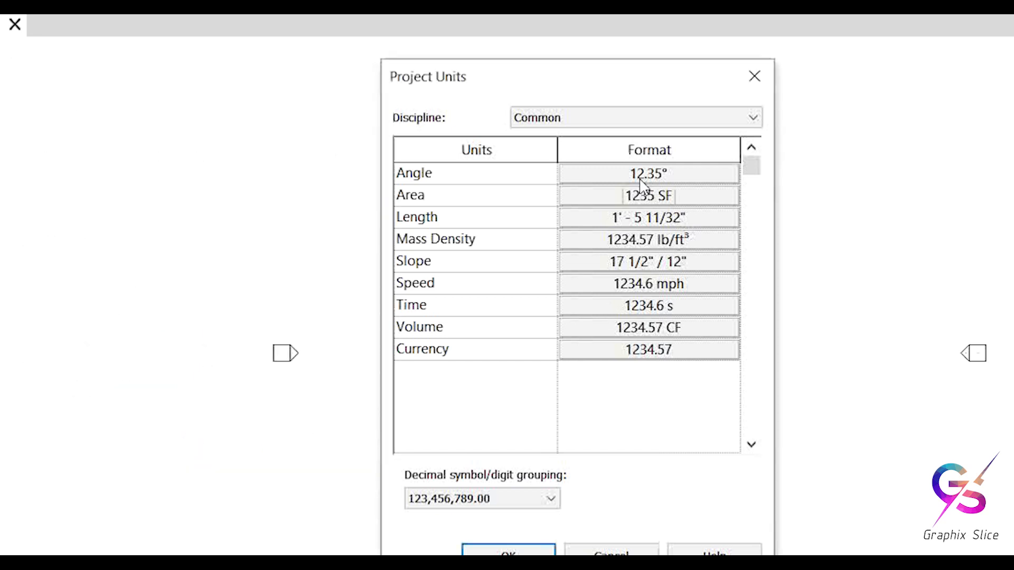
Step: Set the Length format to feet and fractional inches, rounded to the nearest 1/2", after trying feet
left_click(671, 227)
left_click(296, 156)
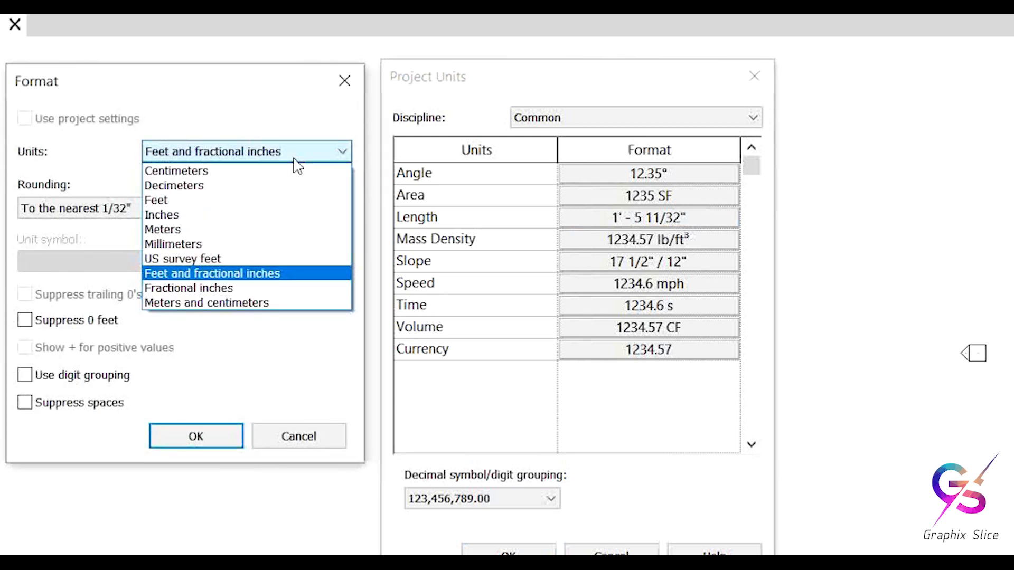
left_click(264, 201)
left_click(262, 154)
left_click(255, 273)
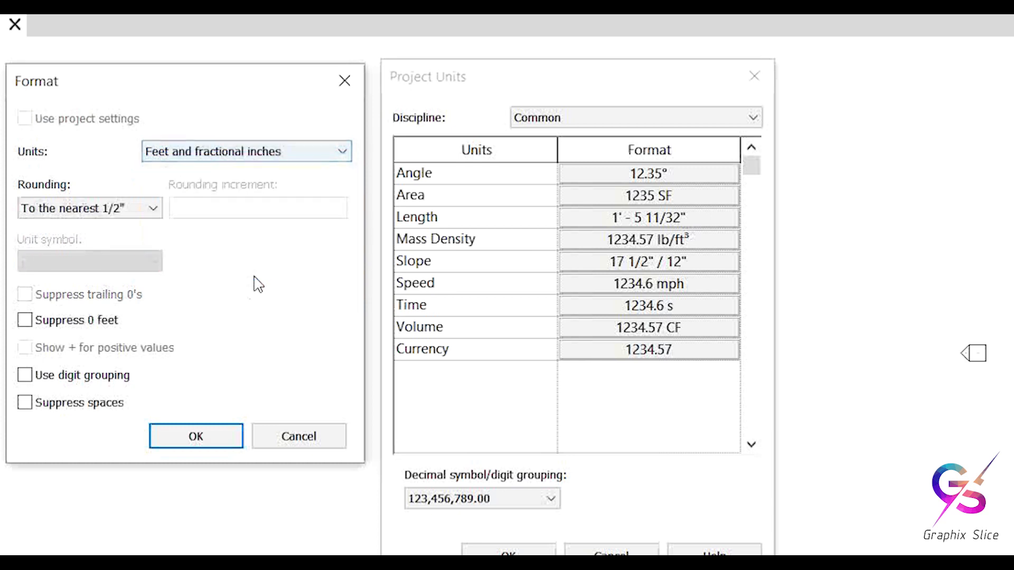
left_click(201, 437)
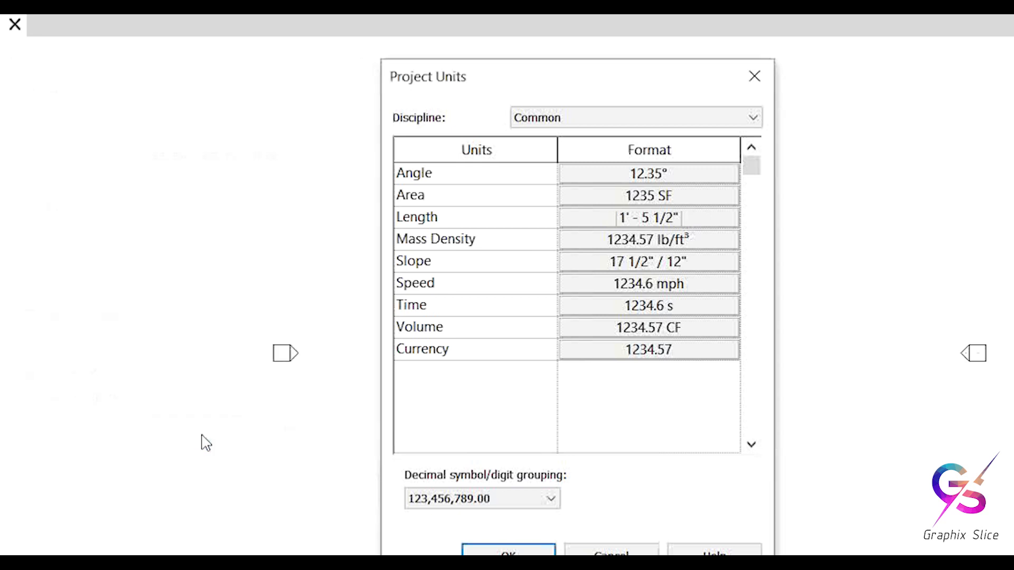
Step: Set the Mass Density format to kilograms per cubic meter
left_click(652, 243)
left_click(306, 159)
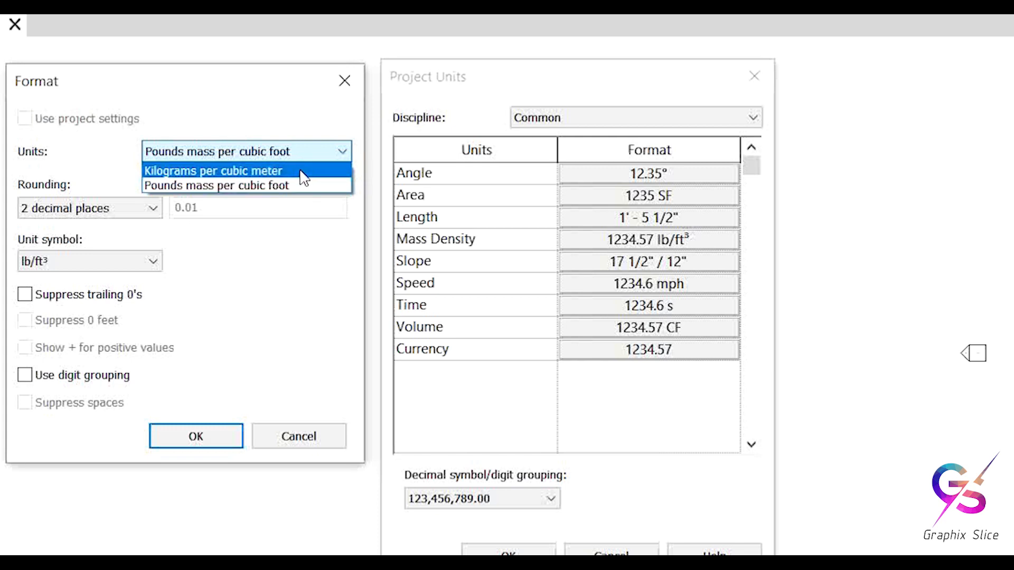
left_click(300, 172)
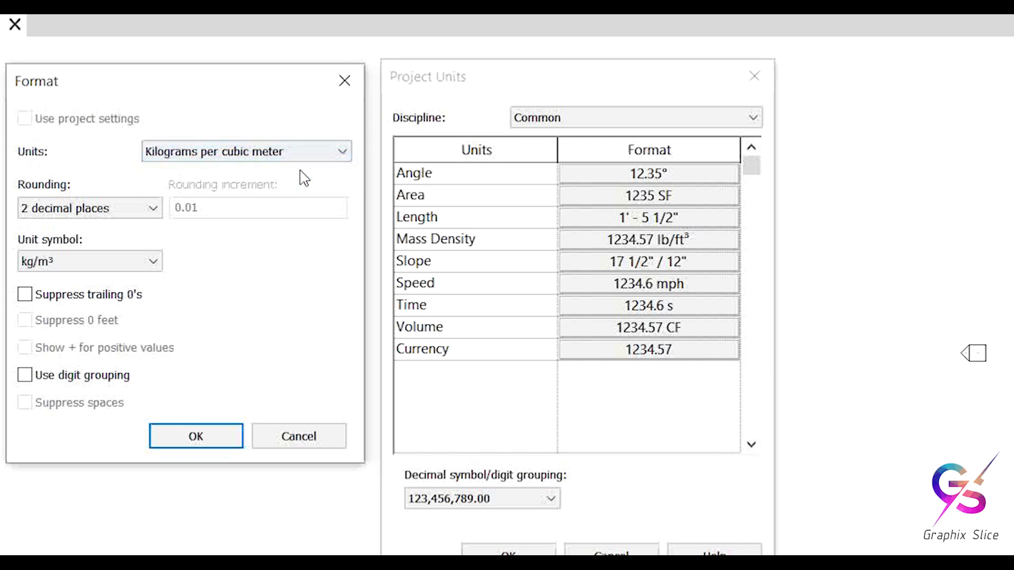
left_click(196, 437)
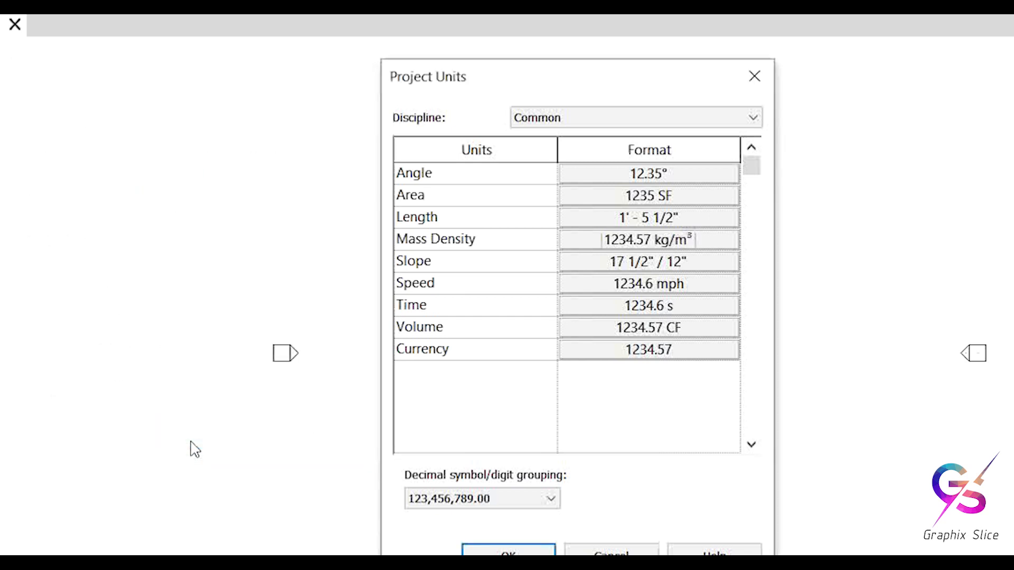
Step: Set the Slope format to degrees with 1 decimal place and no unit symbol
left_click(616, 268)
left_click(254, 153)
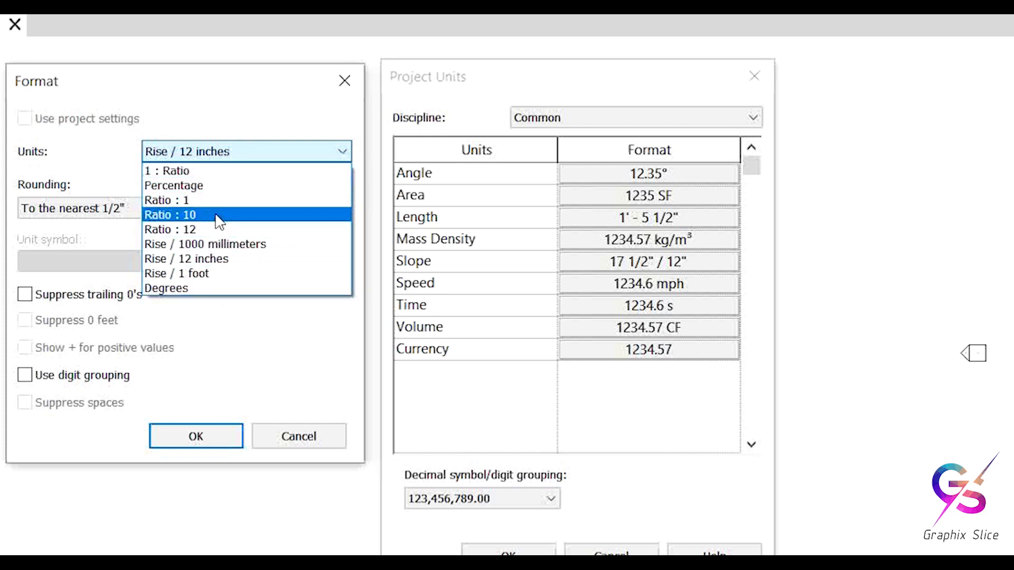
left_click(208, 287)
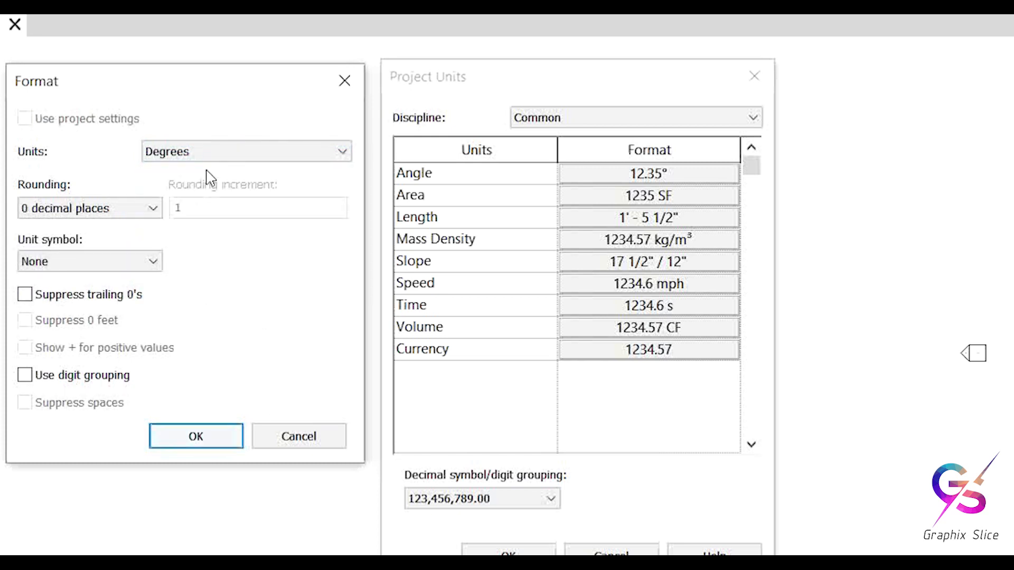
left_click(149, 209)
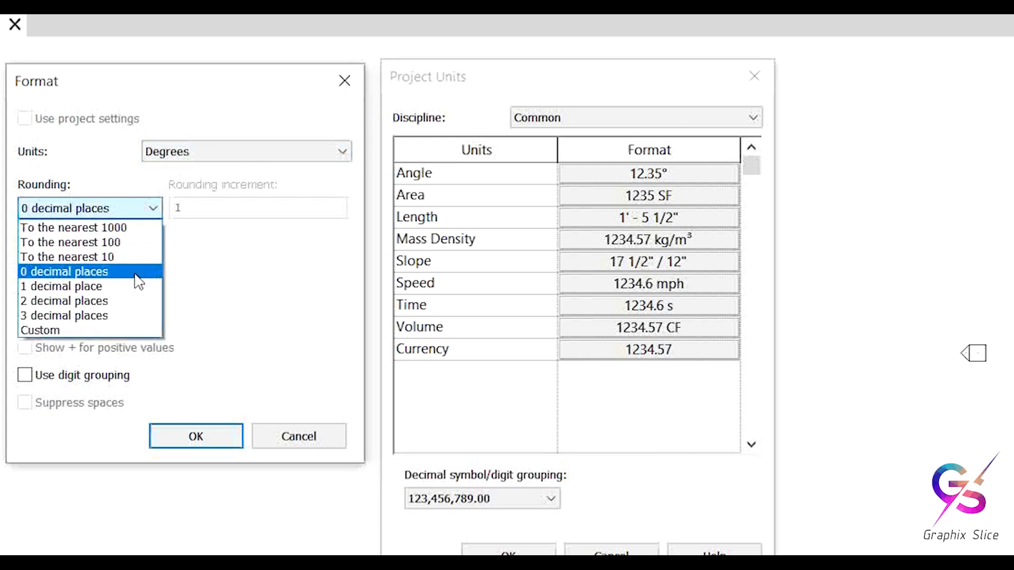
left_click(133, 288)
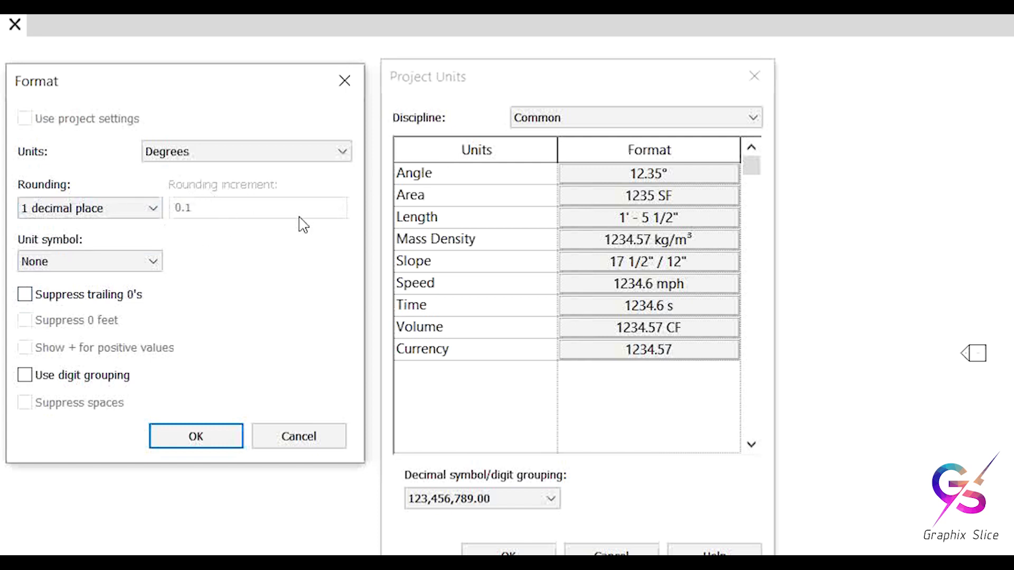
left_click(130, 262)
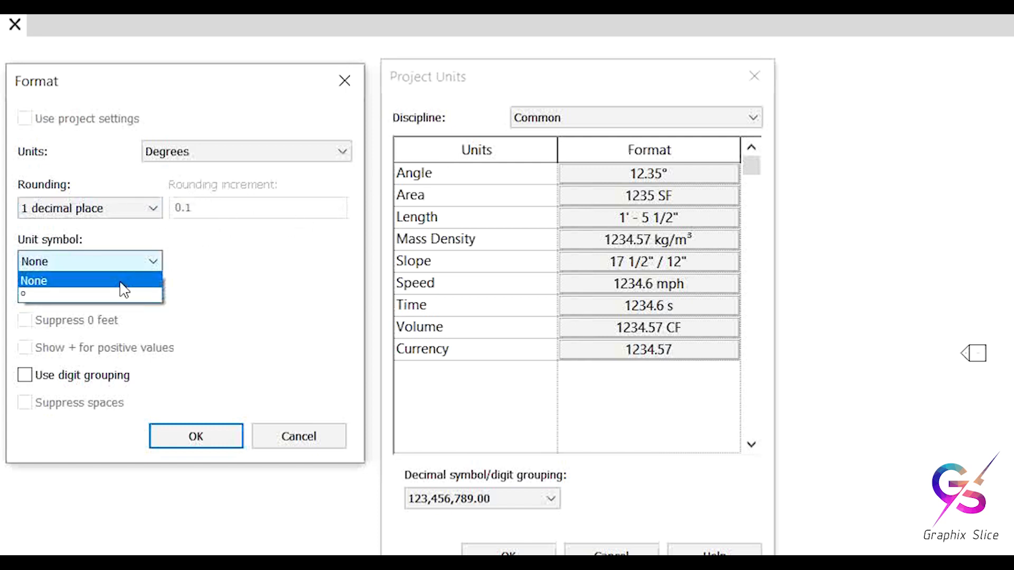
left_click(121, 292)
left_click(108, 261)
left_click(107, 281)
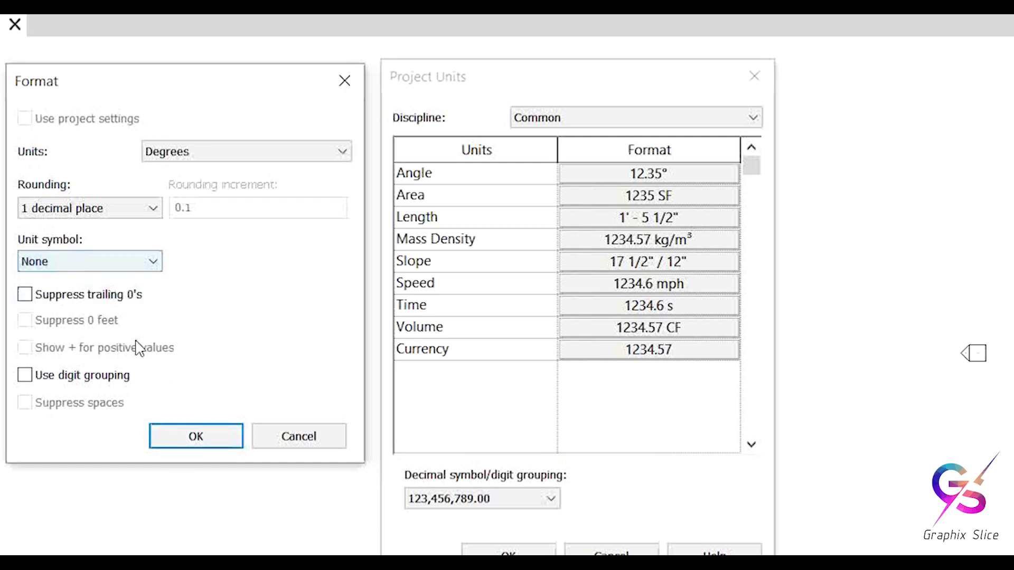
left_click(166, 441)
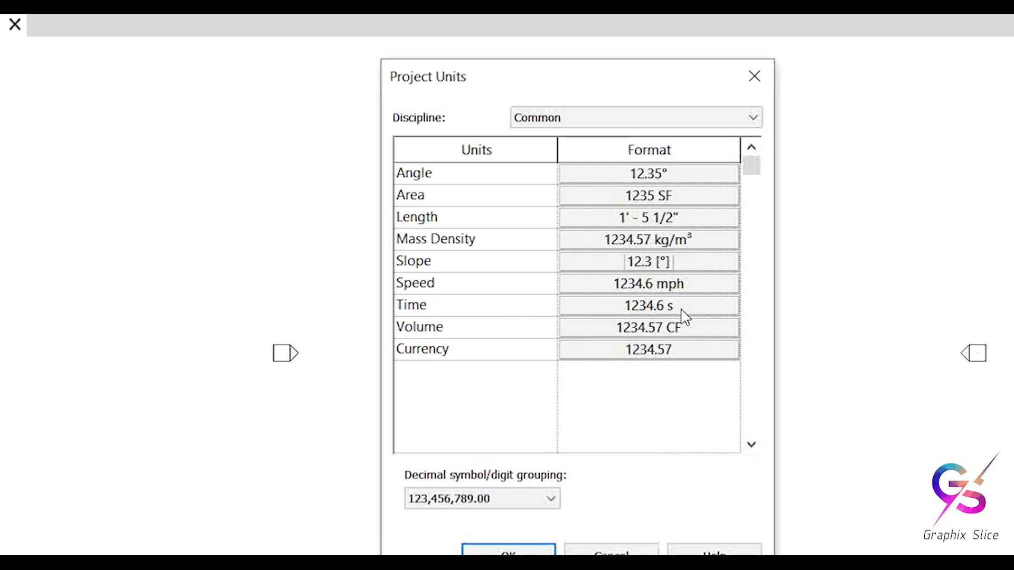
Step: Review the Currency unit symbols and keep the symbol set to None
left_click(659, 357)
left_click(109, 269)
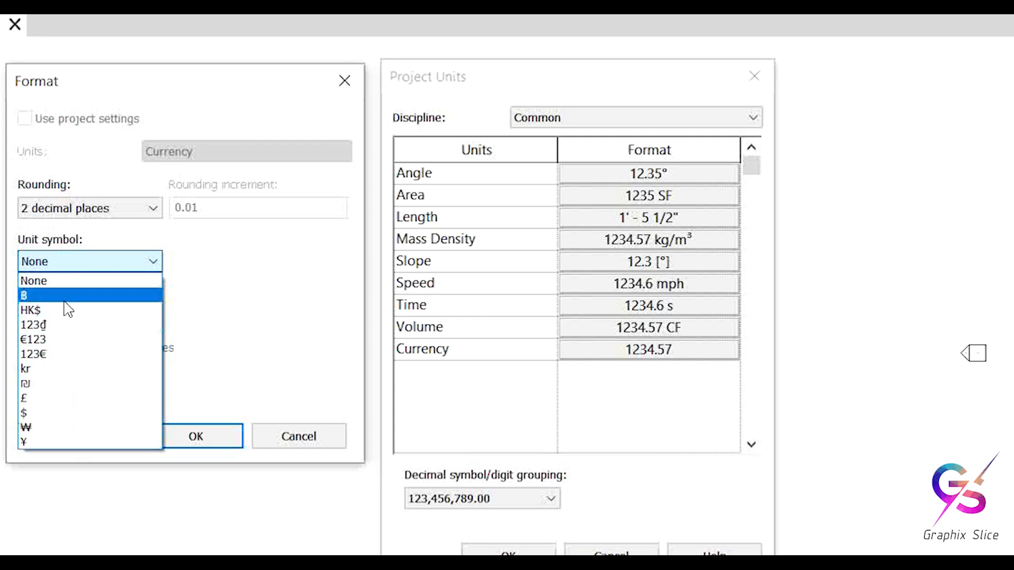
left_click(67, 284)
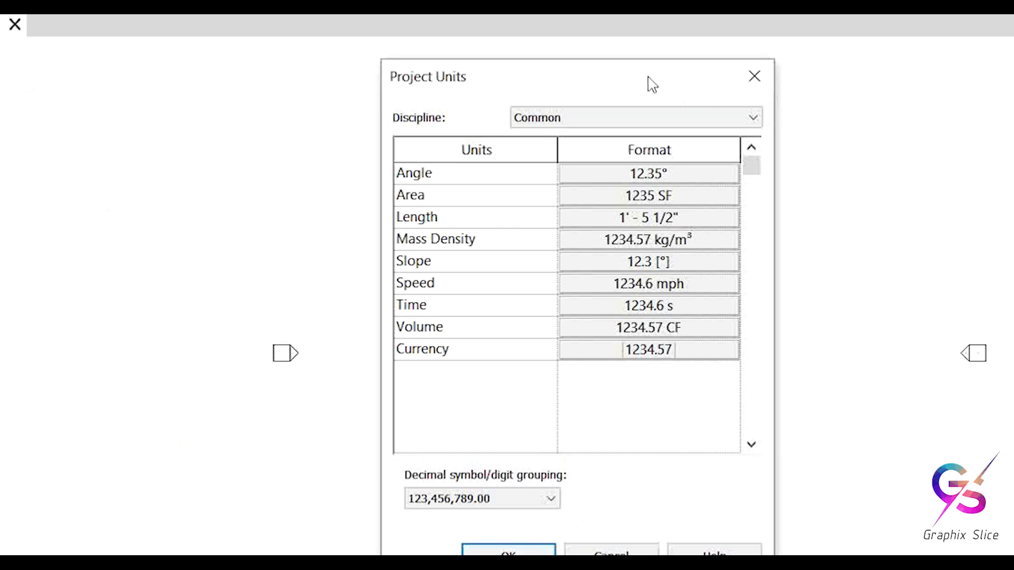
Step: Switch the project units to the Structural discipline and look through its unit list
left_click(609, 117)
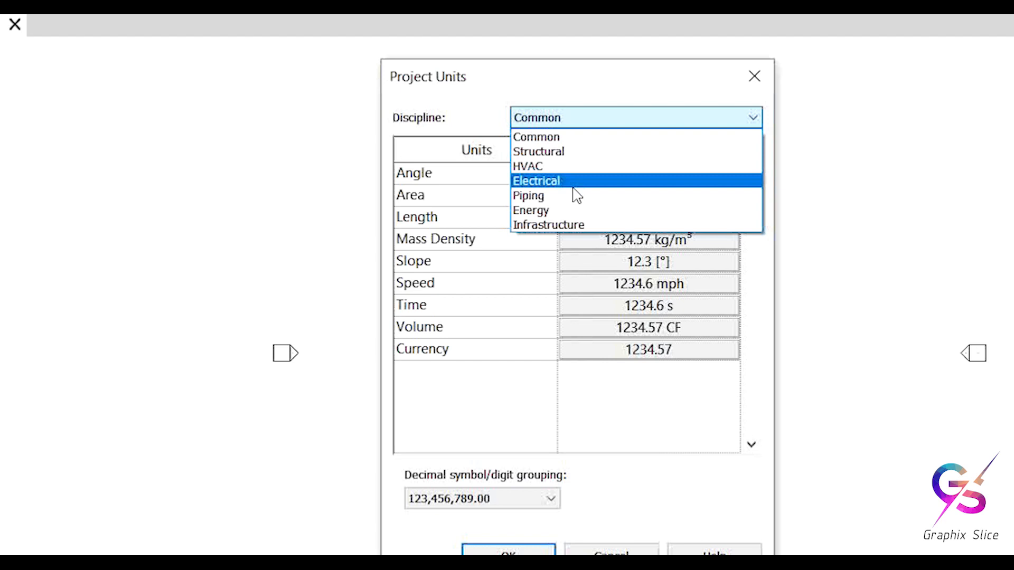
left_click(579, 154)
mouse_move(752, 168)
left_mouse_down()
mouse_move(750, 224)
mouse_move(702, 464)
mouse_move(730, 419)
mouse_move(782, 157)
mouse_move(760, 185)
mouse_move(749, 446)
mouse_move(746, 168)
left_mouse_up()
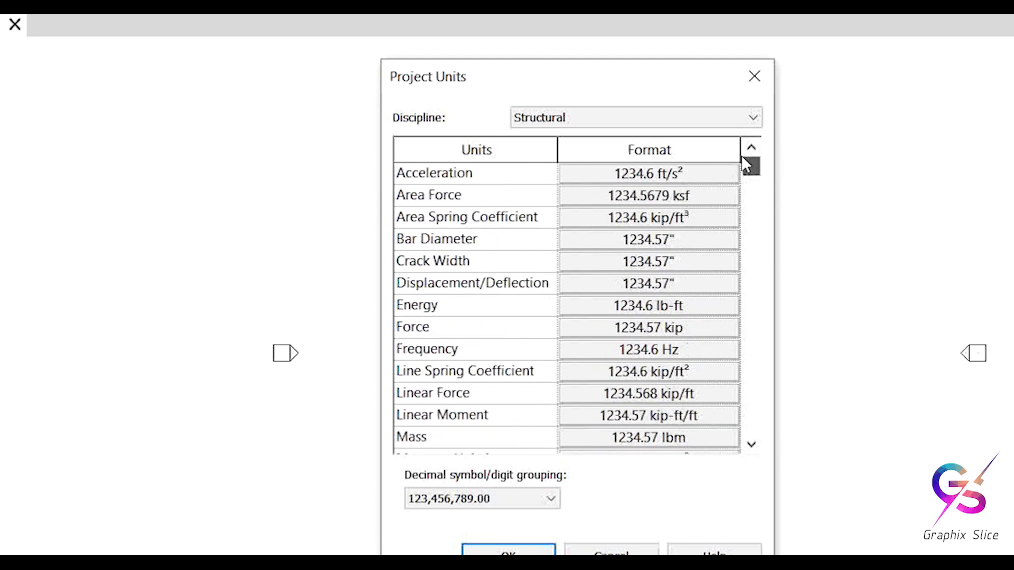
Step: Switch the project units to the Electrical discipline and to HVAC, and look through their unit lists
left_click(649, 119)
left_click(628, 180)
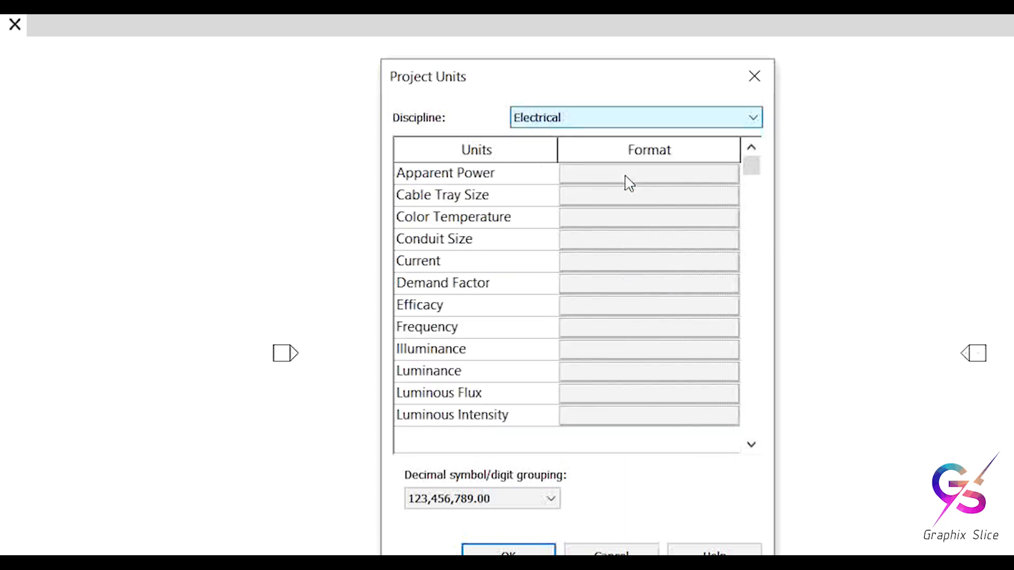
left_click(636, 122)
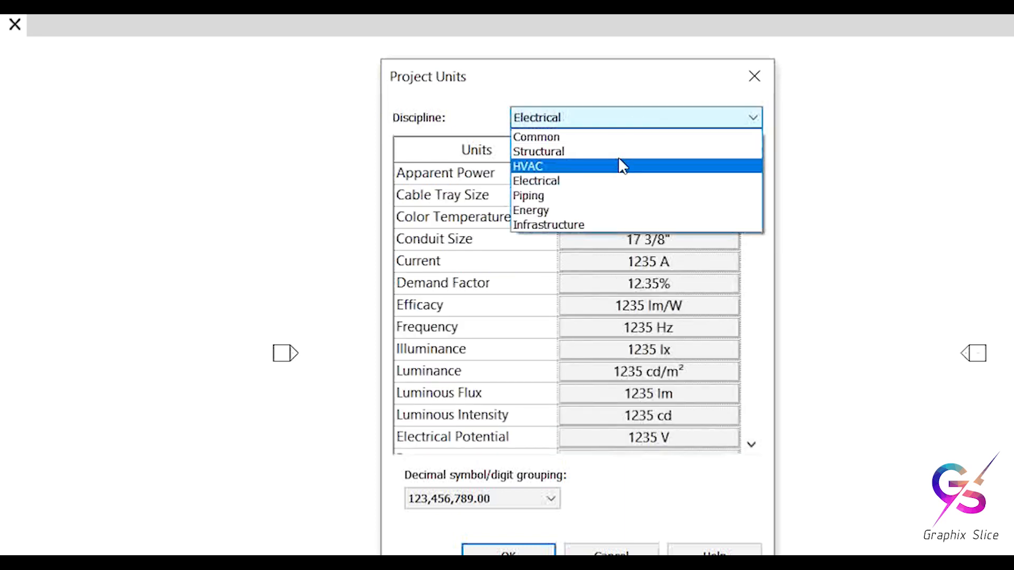
left_click(617, 166)
left_click_drag(755, 166, 770, 151)
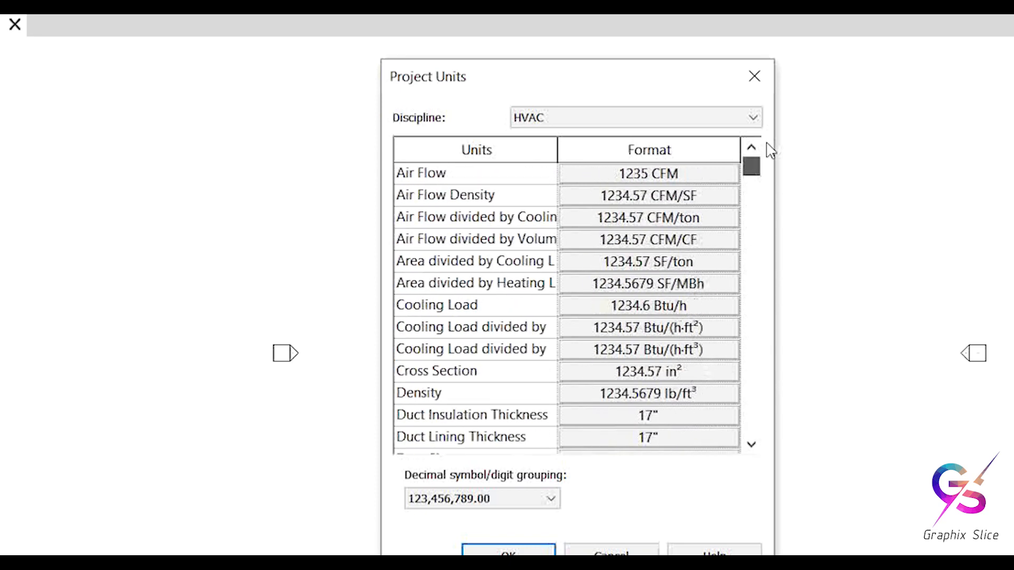
Step: Return the project units to the Common discipline and accept the unit settings
left_click(691, 115)
left_click(637, 139)
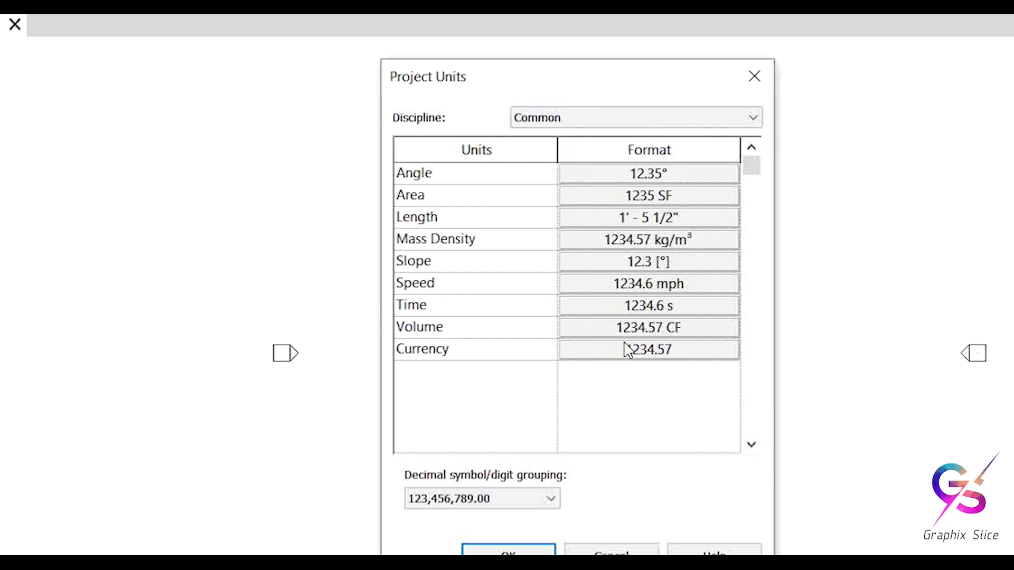
left_click(507, 546)
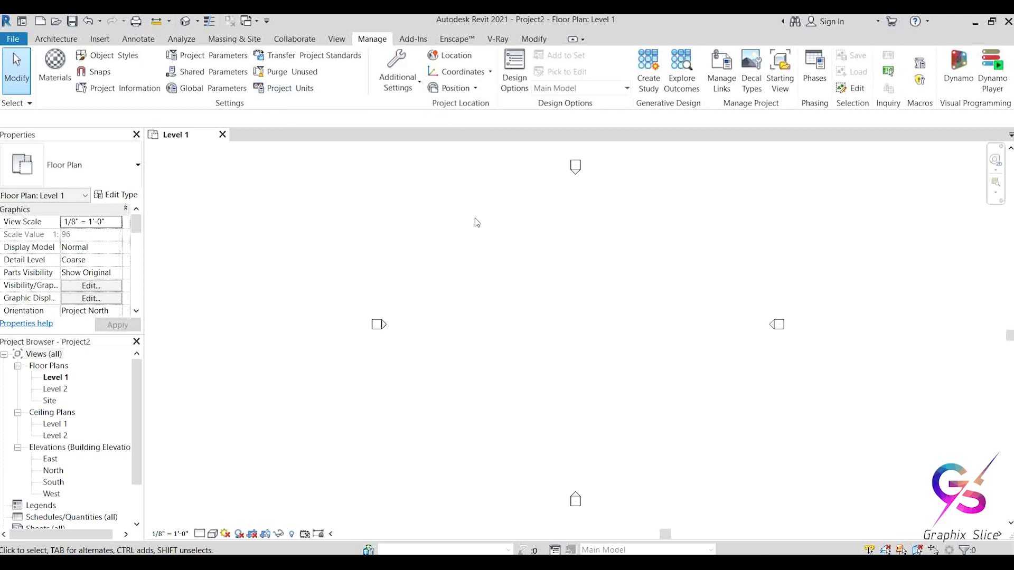
Step: Reopen the project units to check the Common formats and close them again
key("u")
key("n")
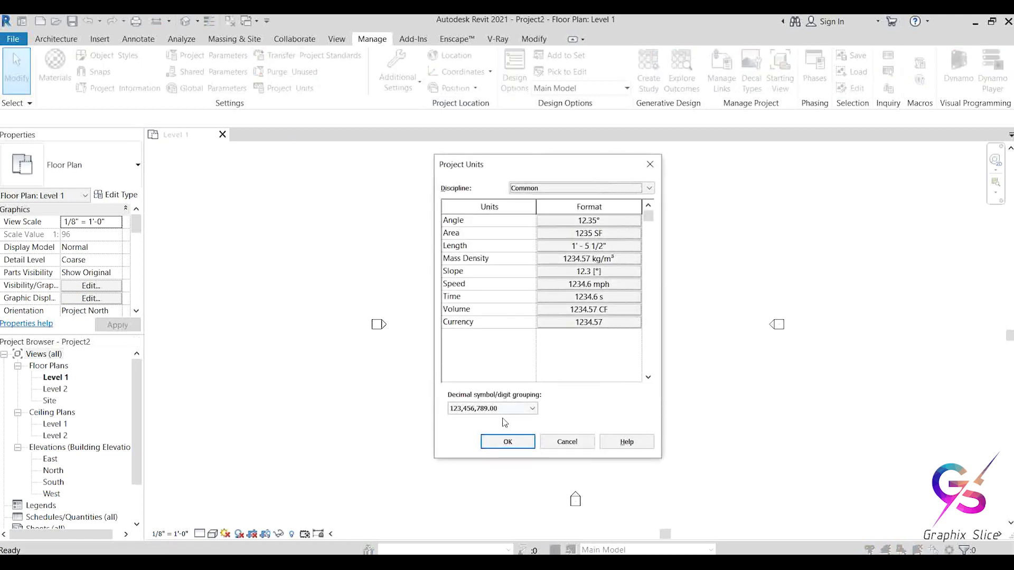
left_click(497, 450)
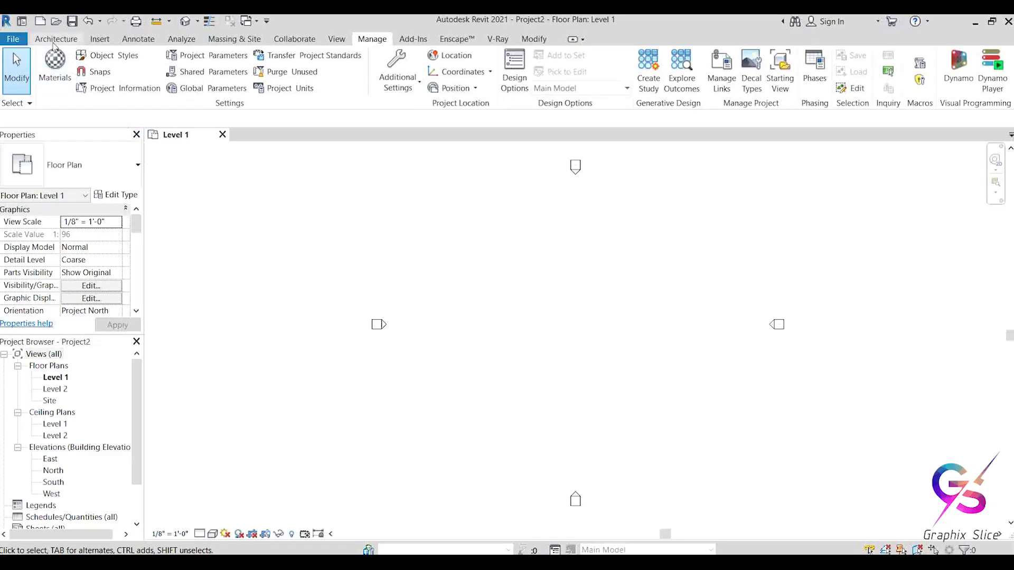
Step: Find the elevation views in the project browser and select the matching elevation markers around the Level 1 floor plan
left_click(53, 40)
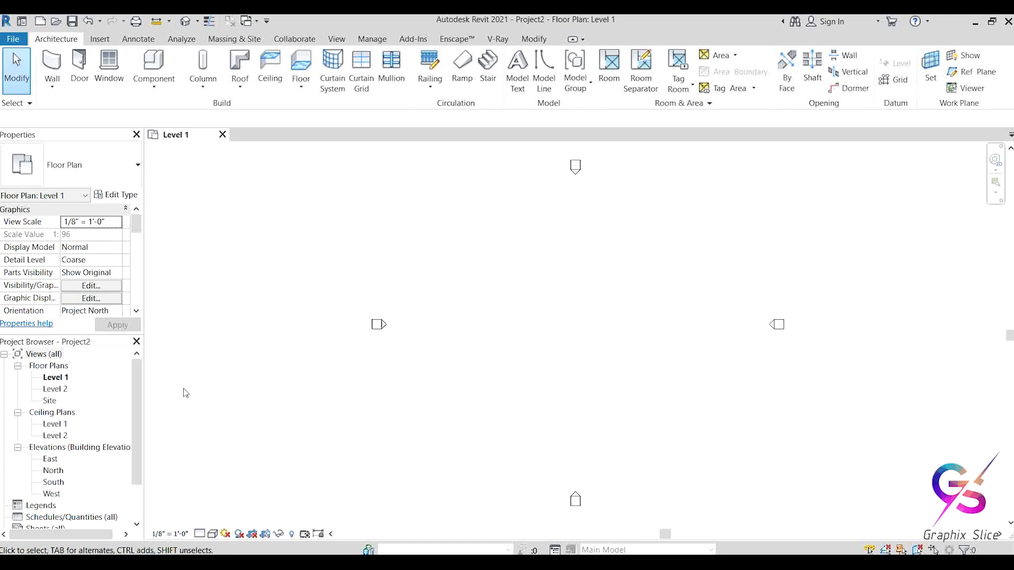
left_click(139, 389)
left_click_drag(138, 390, 138, 423)
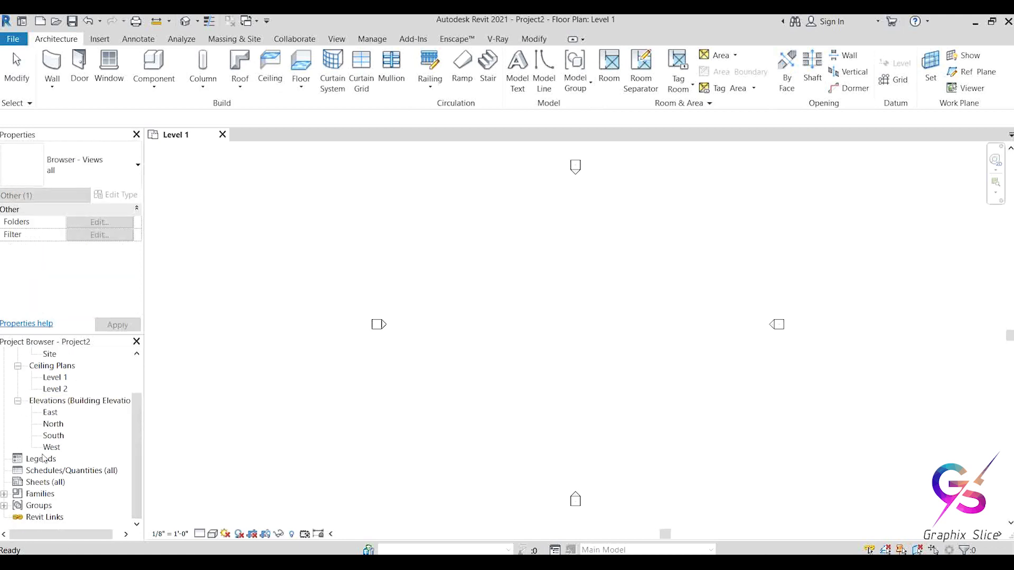
mouse_move(816, 292)
left_mouse_down()
mouse_move(786, 341)
mouse_move(741, 353)
left_mouse_up()
left_click_drag(601, 153, 546, 197)
left_click_drag(597, 477, 535, 527)
left_click_drag(805, 300, 752, 356)
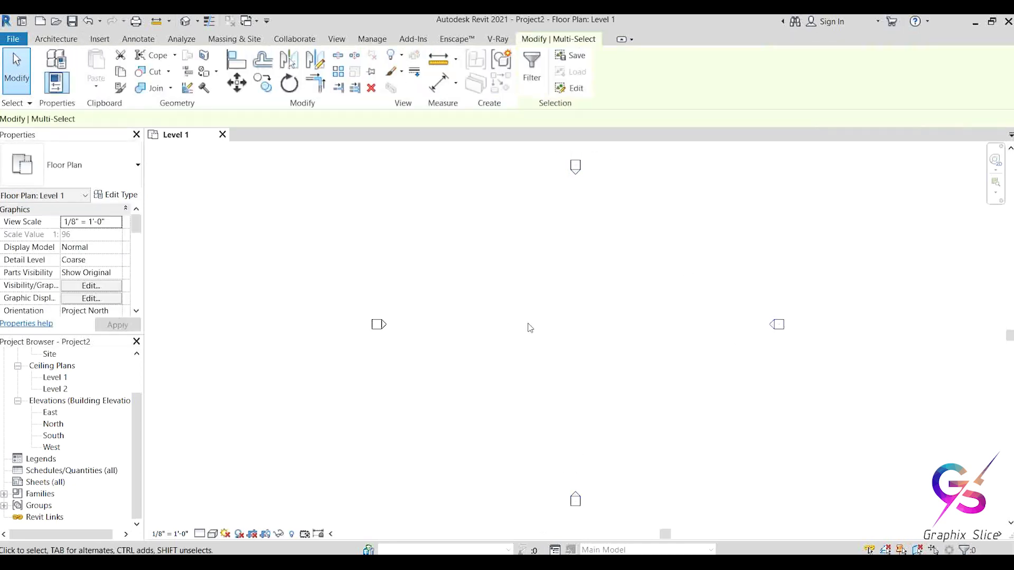
left_click_drag(407, 304, 341, 358)
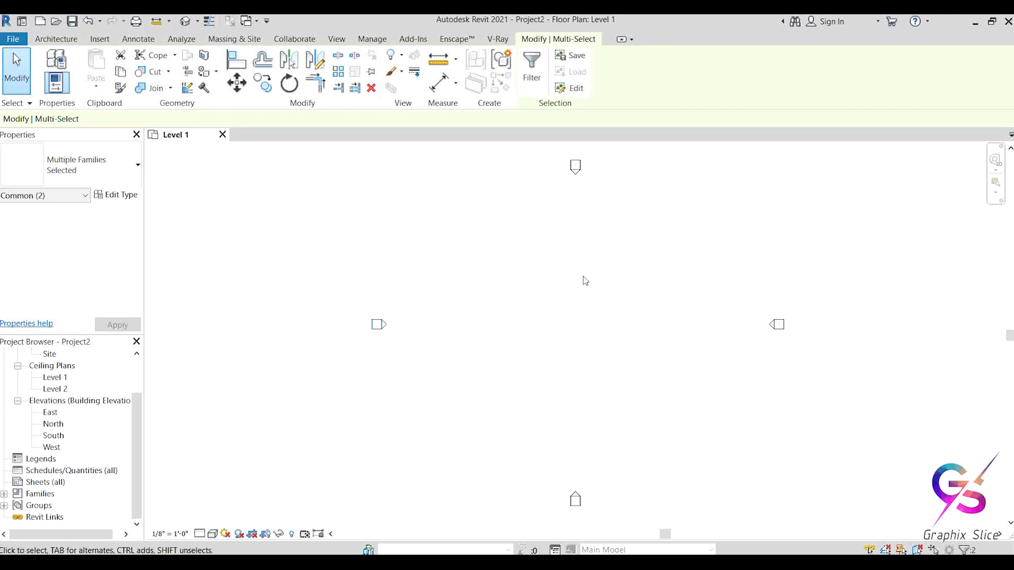
Step: Open the South elevation view and get a close view of the Level 1 and Level 2 heads
double_click(53, 437)
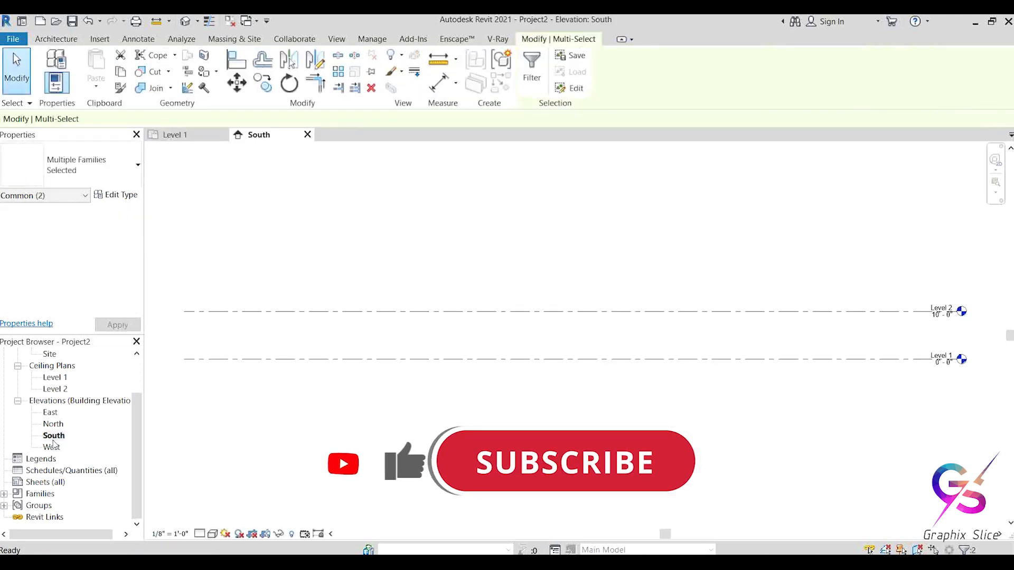
middle_click_drag(672, 401, 426, 394)
scroll(731, 322, "up", 5)
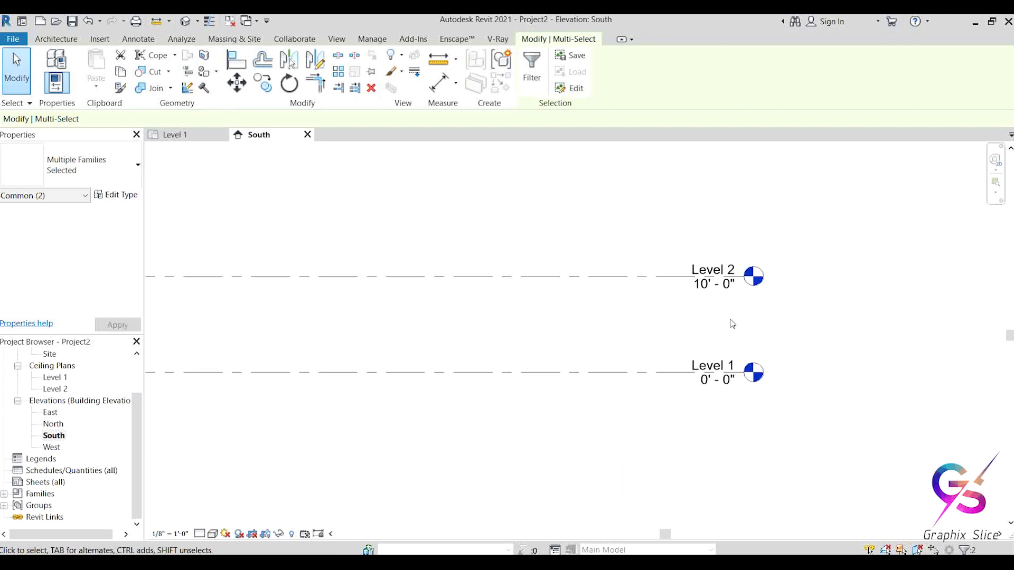
middle_click_drag(629, 333, 631, 370)
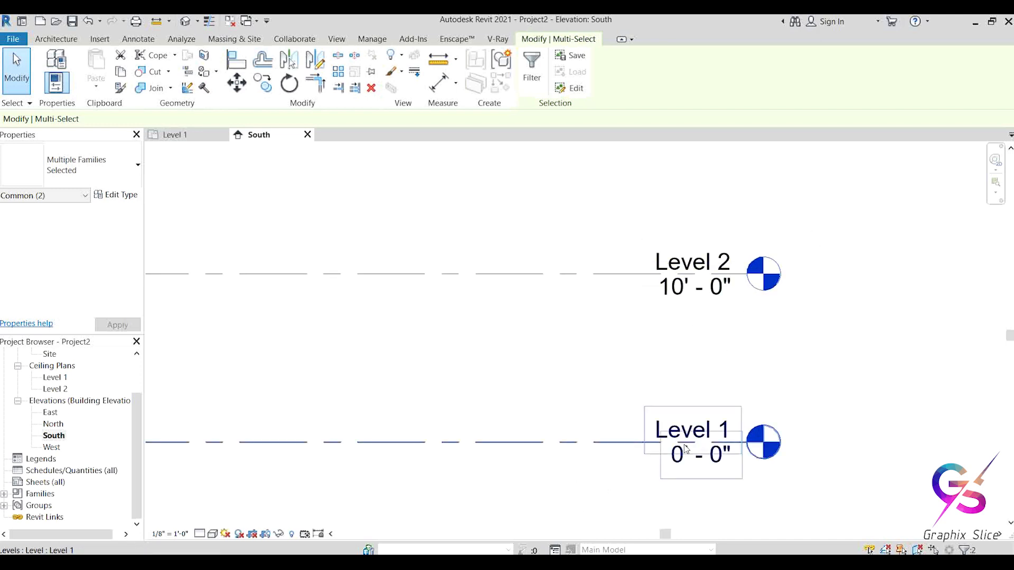
Step: Switch to the PowerPoint slide show and review the Create Levels slide
mouse_move(510, 562)
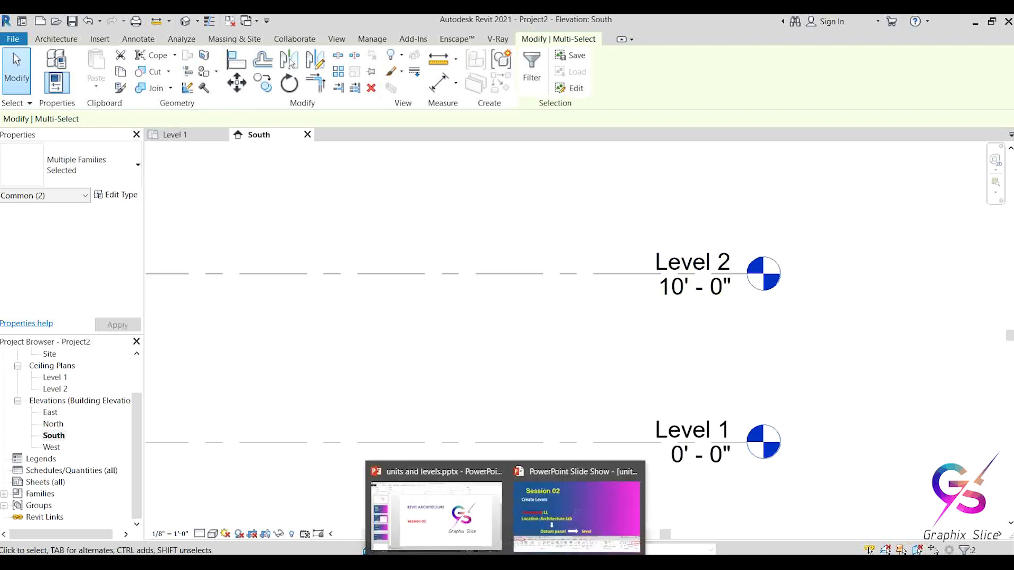
left_click(551, 515)
scroll(550, 515, "up", 1)
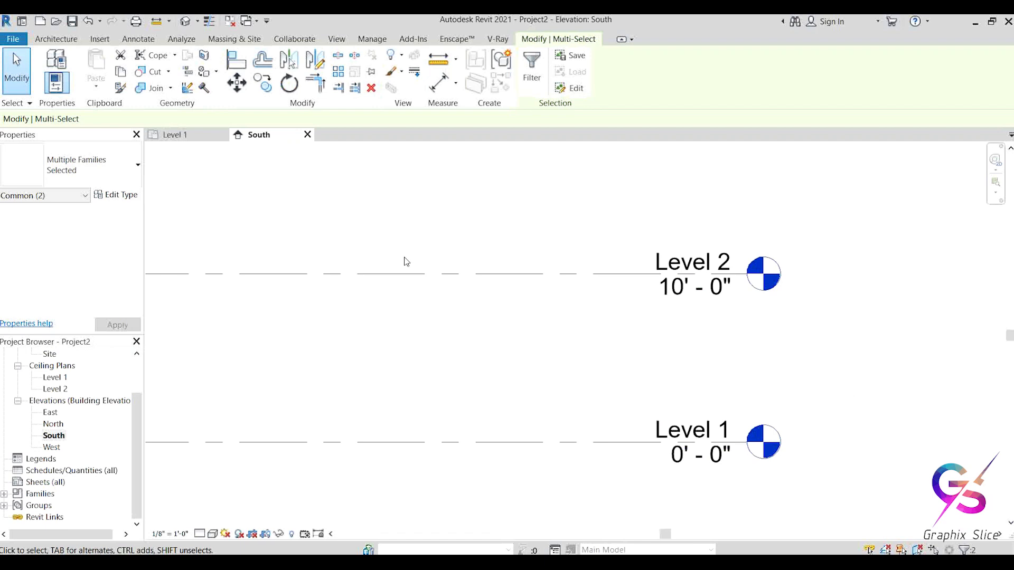
Step: Create a level 3' above Level 2 by picking the Level 2 line with a 3' offset
left_click(54, 40)
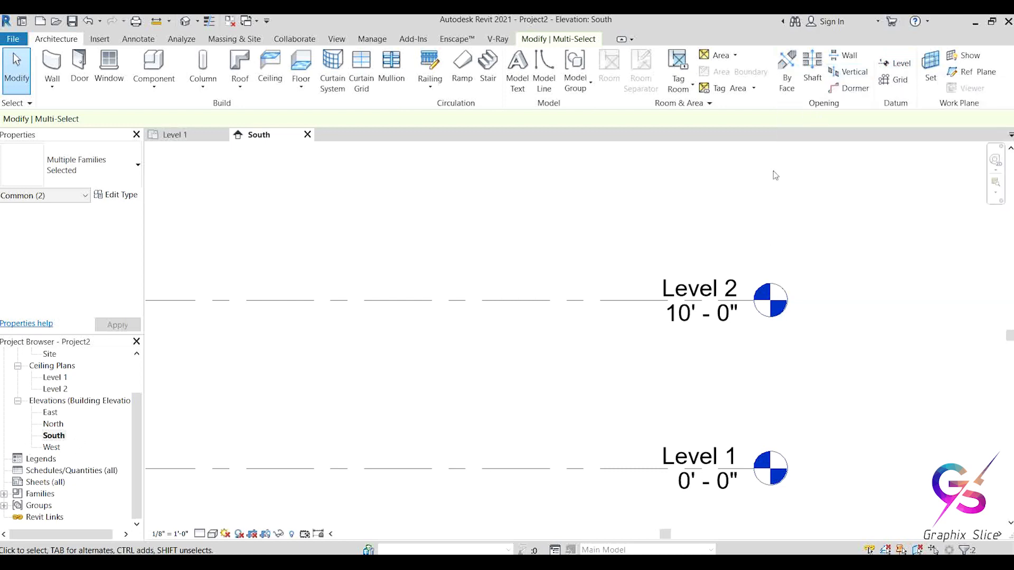
left_click(888, 64)
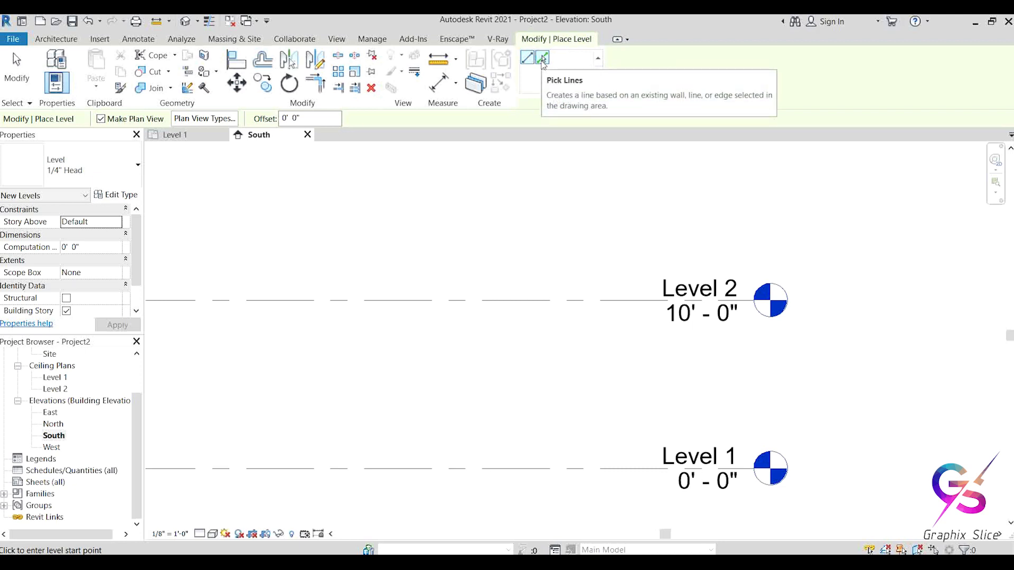
left_click(543, 58)
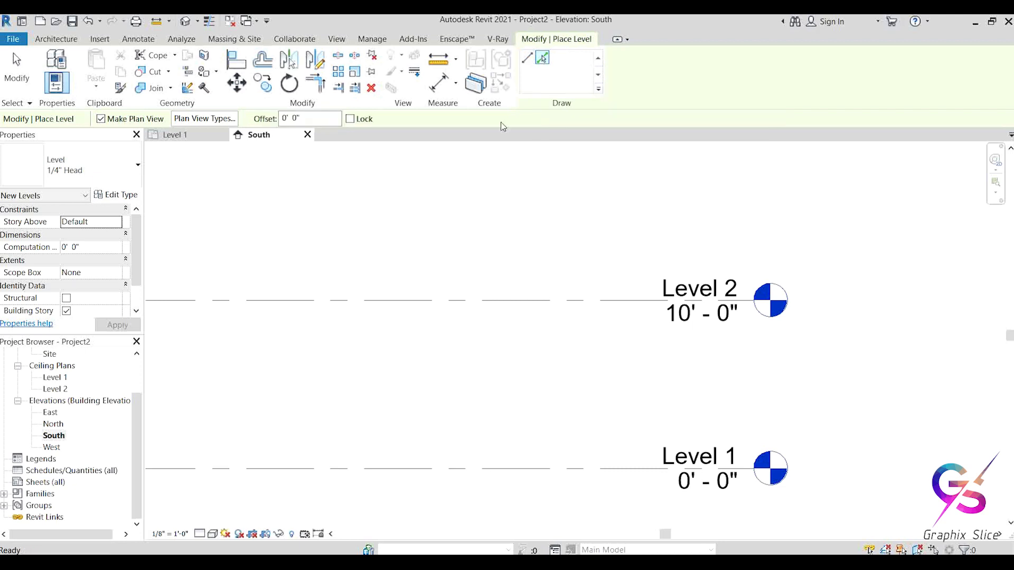
scroll(483, 355, "down", 2)
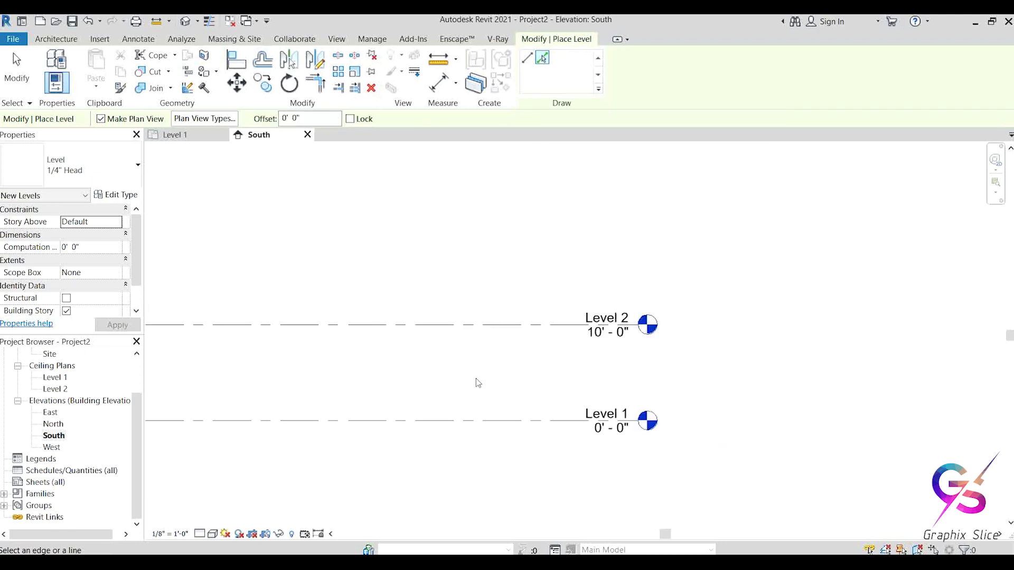
scroll(563, 376, "up", 1)
scroll(563, 375, "up", 1)
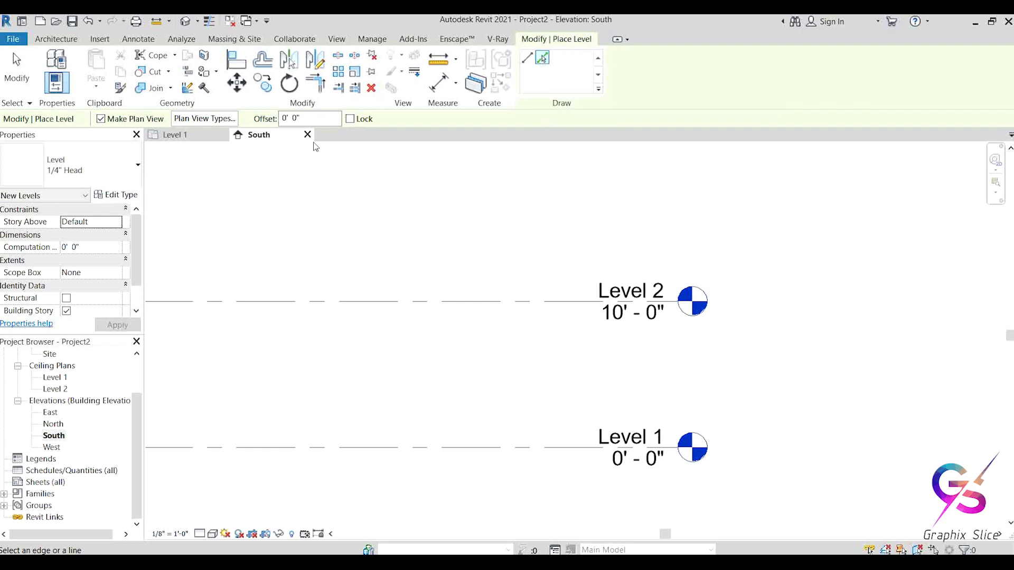
left_click(288, 119)
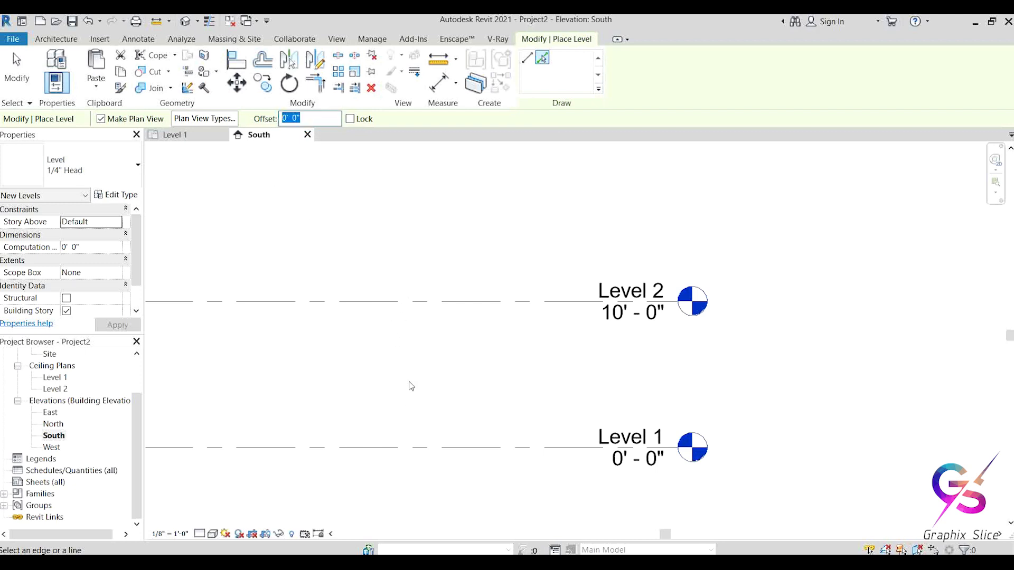
type("3")
key("Return")
left_click(484, 302)
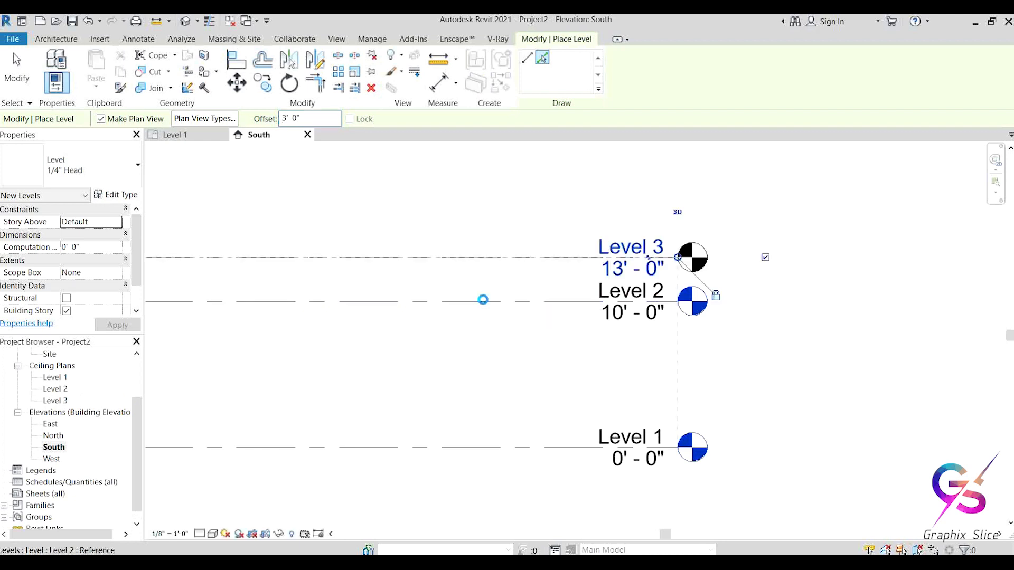
Step: Create a level 3' below Level 1 by picking its line with the same offset, and end the Level command
left_click(507, 453)
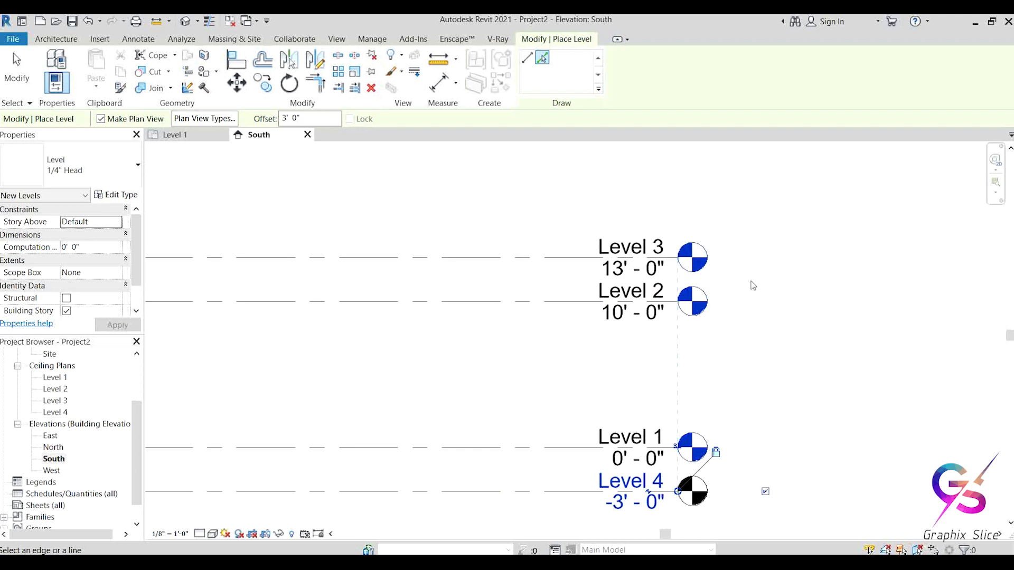
key("Escape")
key("Escape")
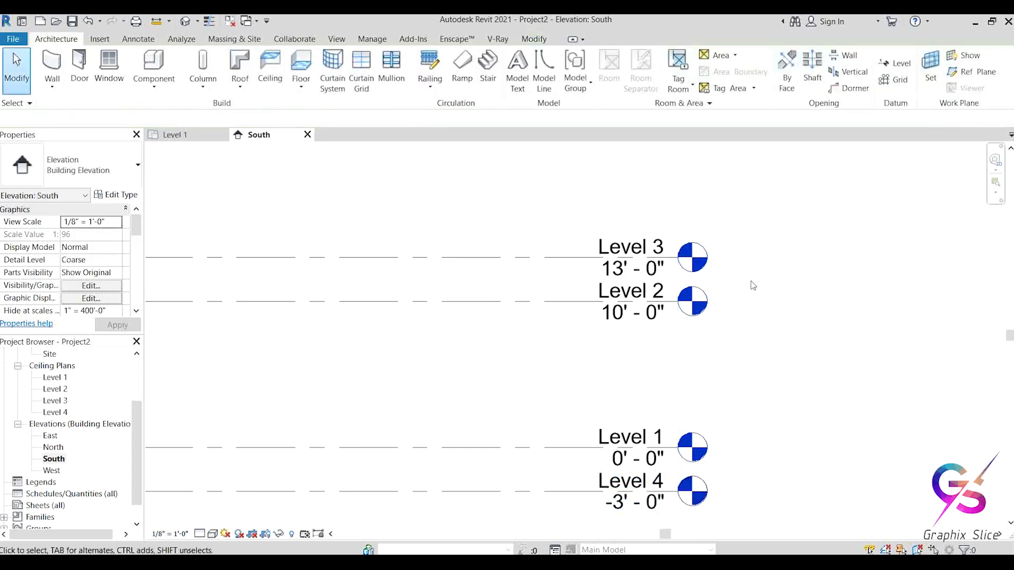
right_click(758, 249)
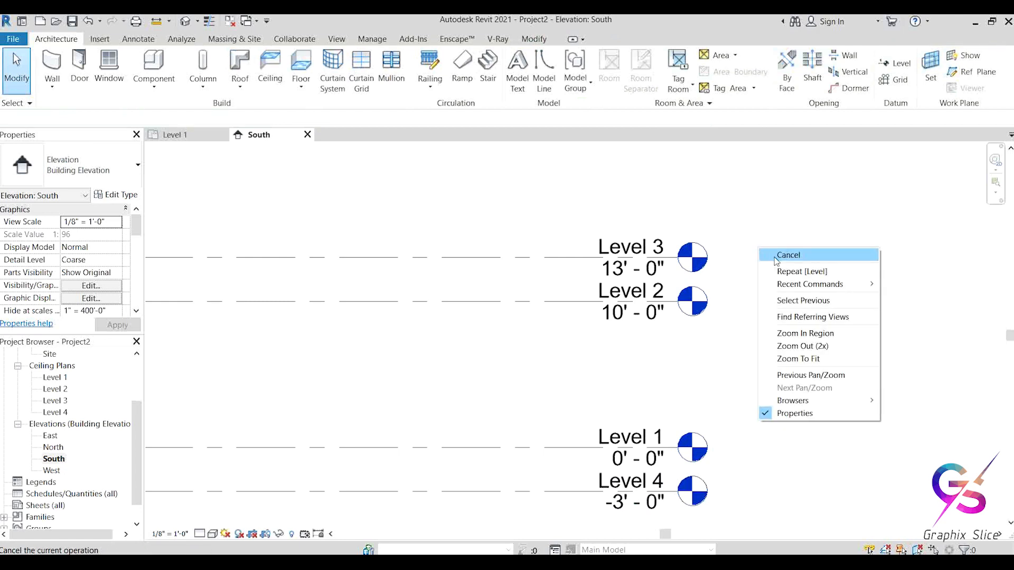
key("Escape")
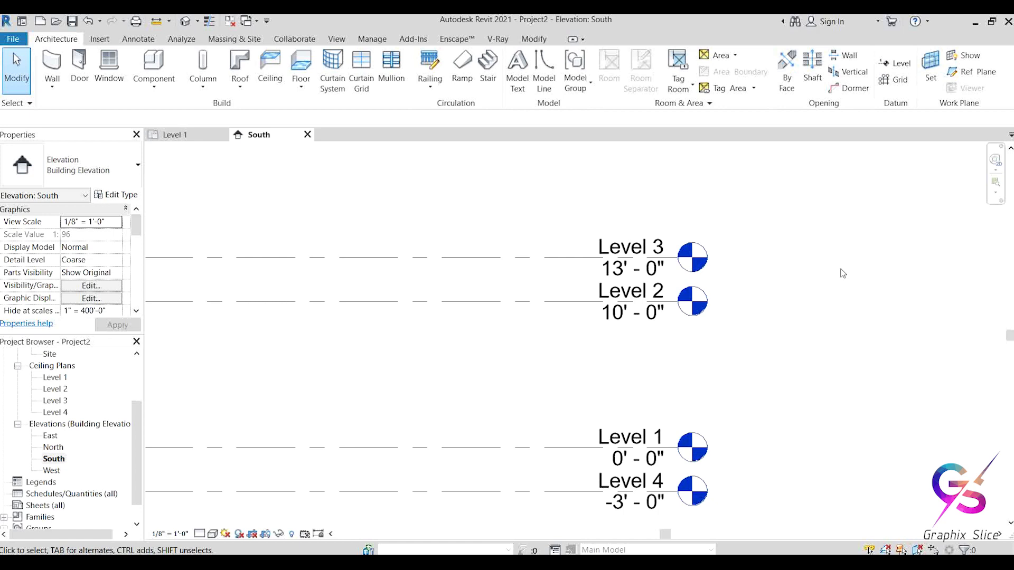
Step: Inspect the level heads in the South elevation and the floor and ceiling plans listed for them in the project browser
scroll(766, 270, "down", 2)
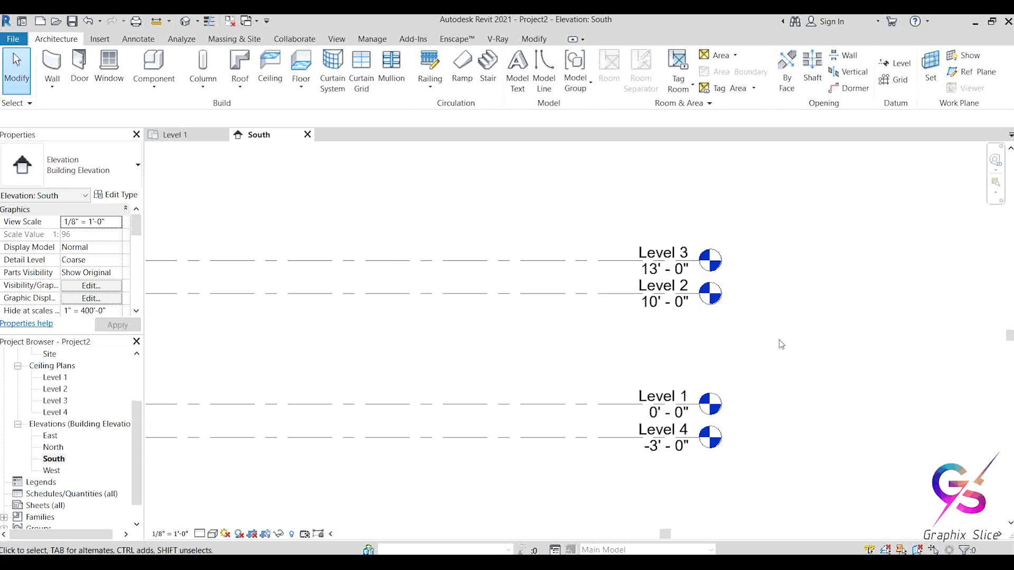
middle_click_drag(781, 344, 752, 317)
scroll(633, 418, "up", 3)
scroll(641, 439, "down", 1)
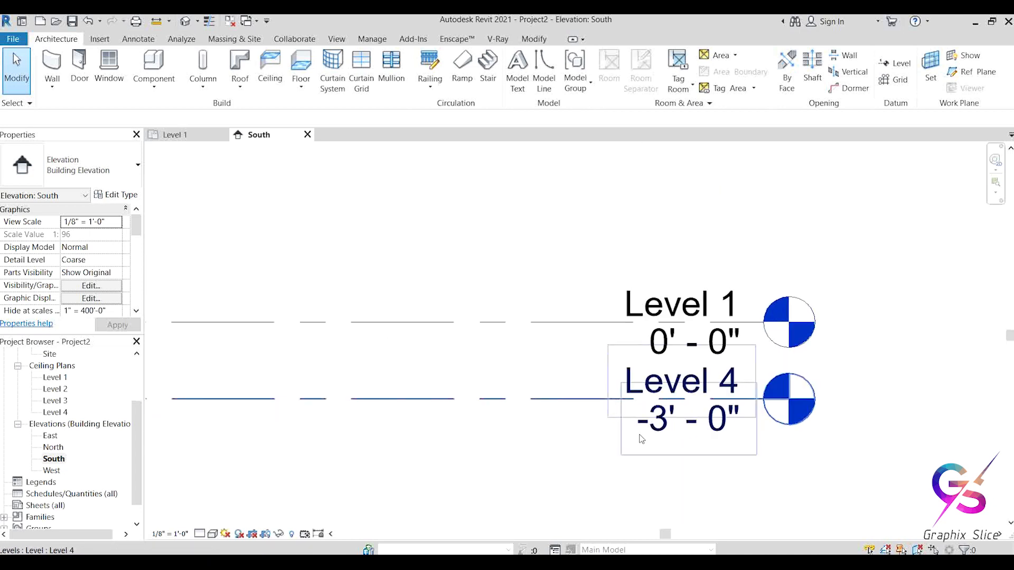
scroll(692, 458, "down", 1)
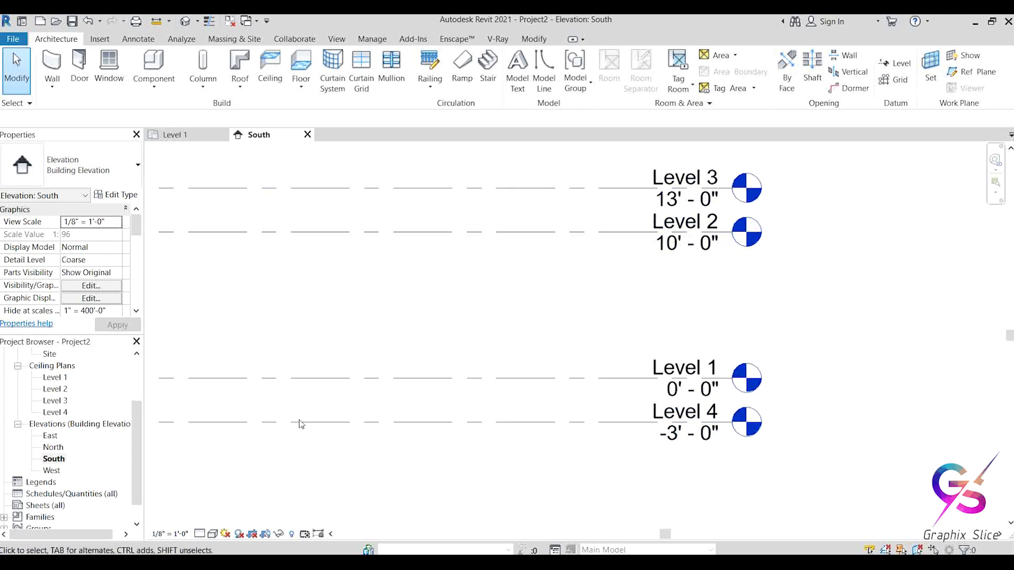
left_click_drag(136, 445, 133, 395)
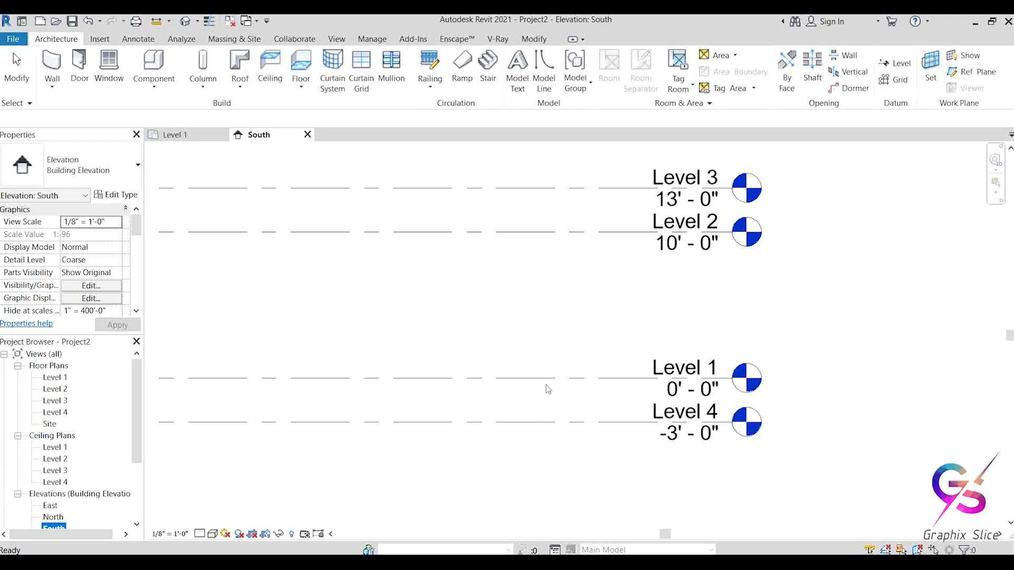
left_click(522, 399)
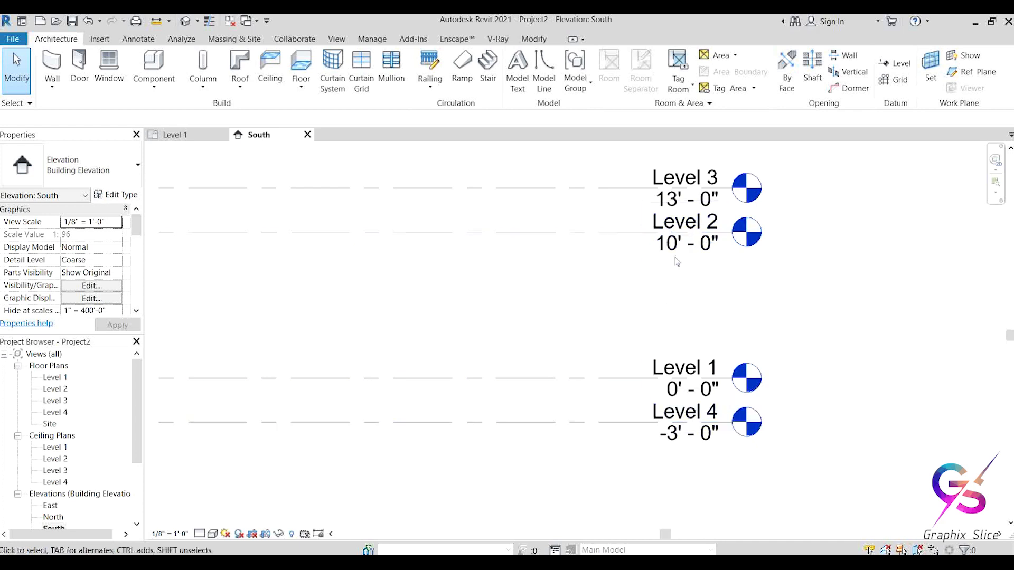
Step: Rename Level 1 as gl
left_click(668, 368)
left_click(669, 368)
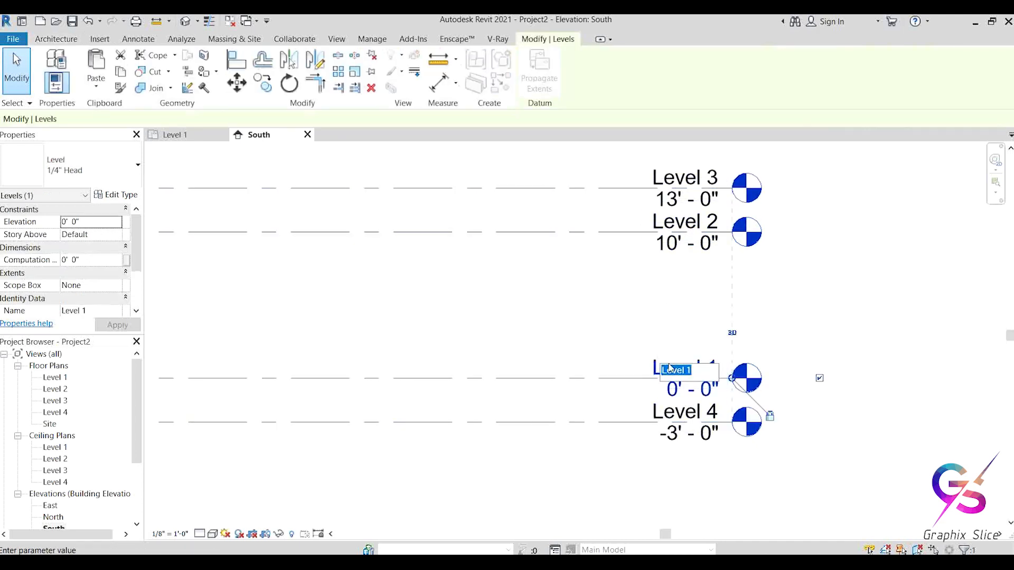
type("gl")
key("Return")
left_click(561, 292)
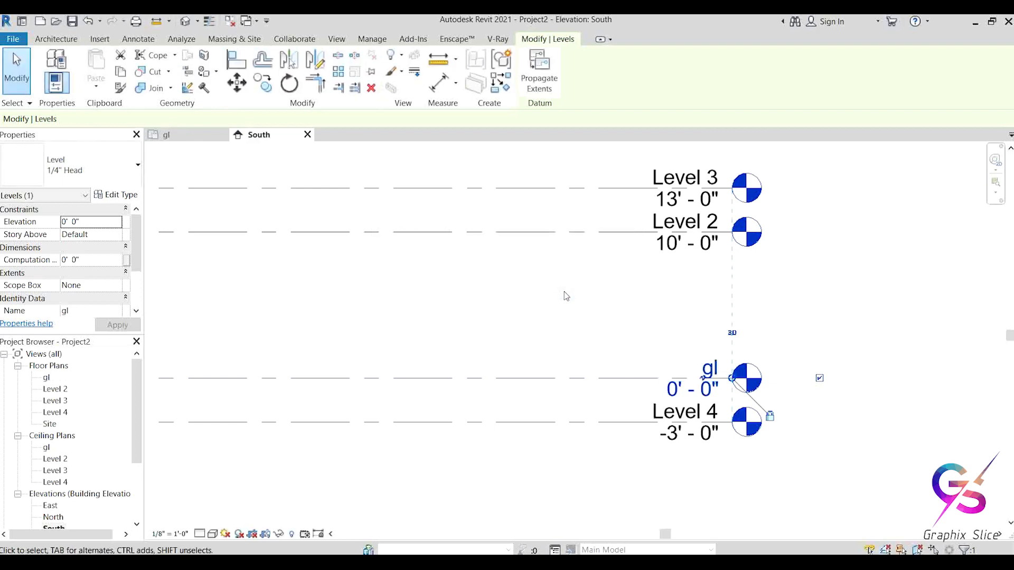
Step: Rename Level 4, the lowest level at -3' - 0", as fl
left_click(672, 415)
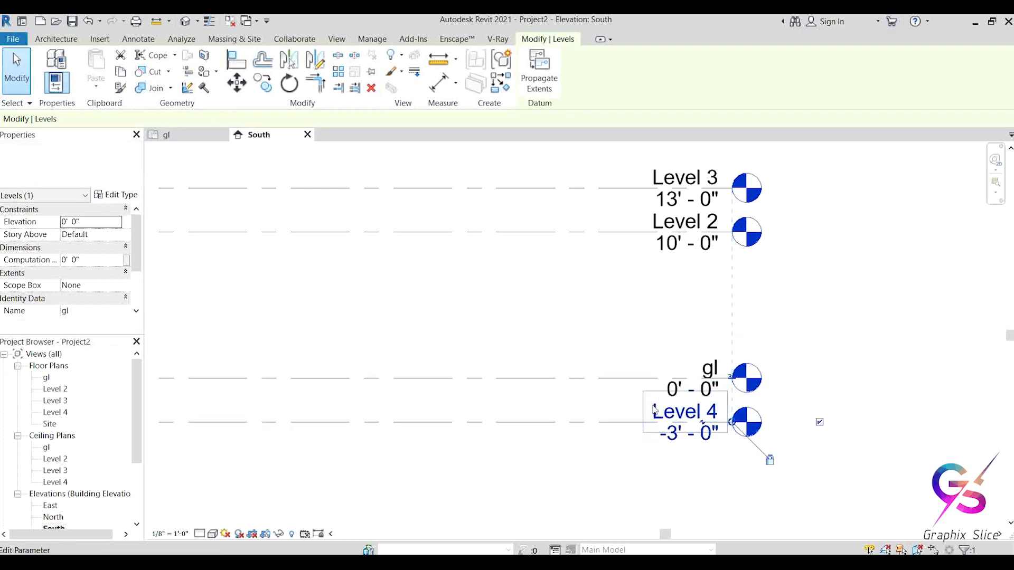
left_click(655, 410)
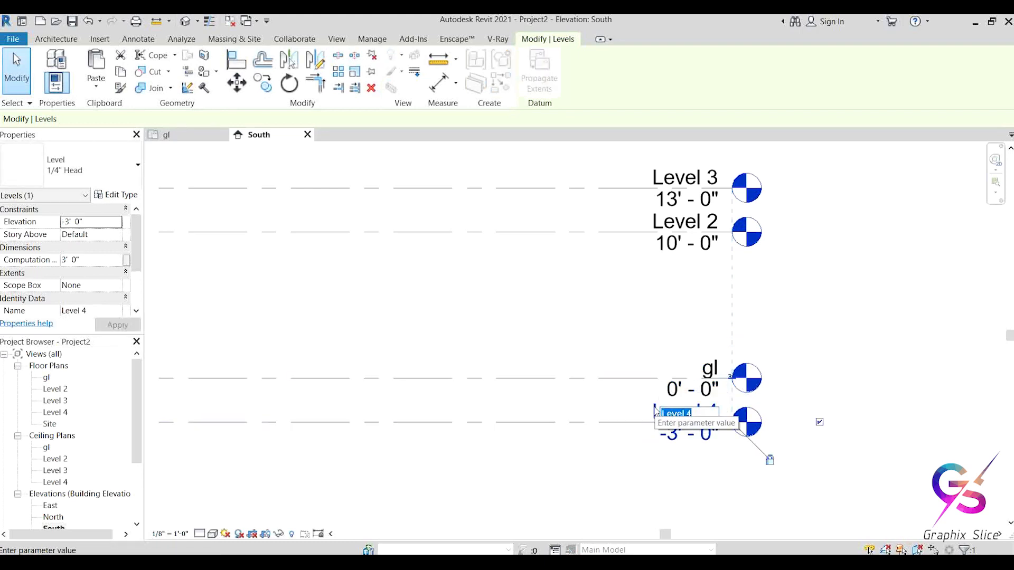
type("f")
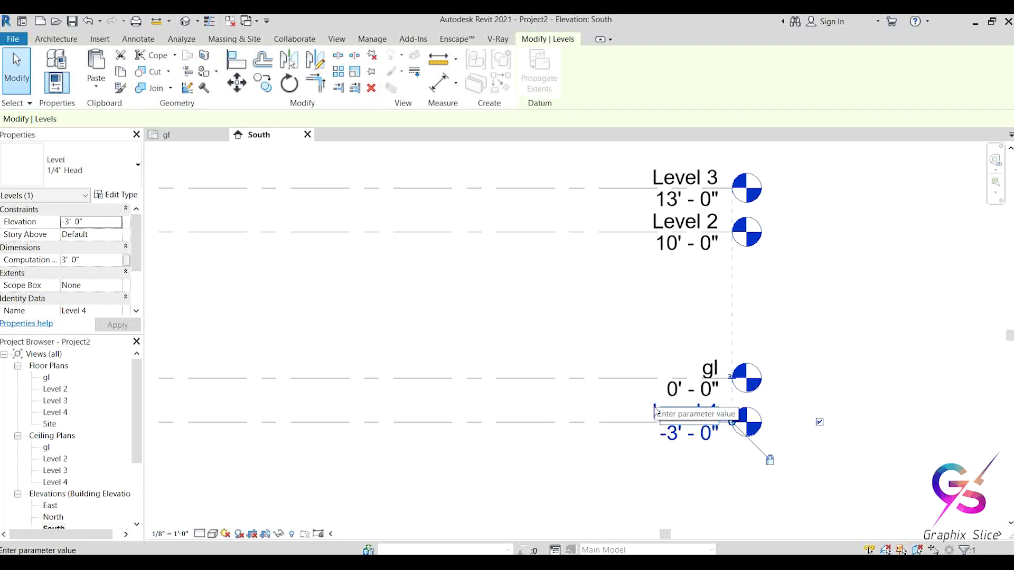
type("l")
key("Return")
key("Return")
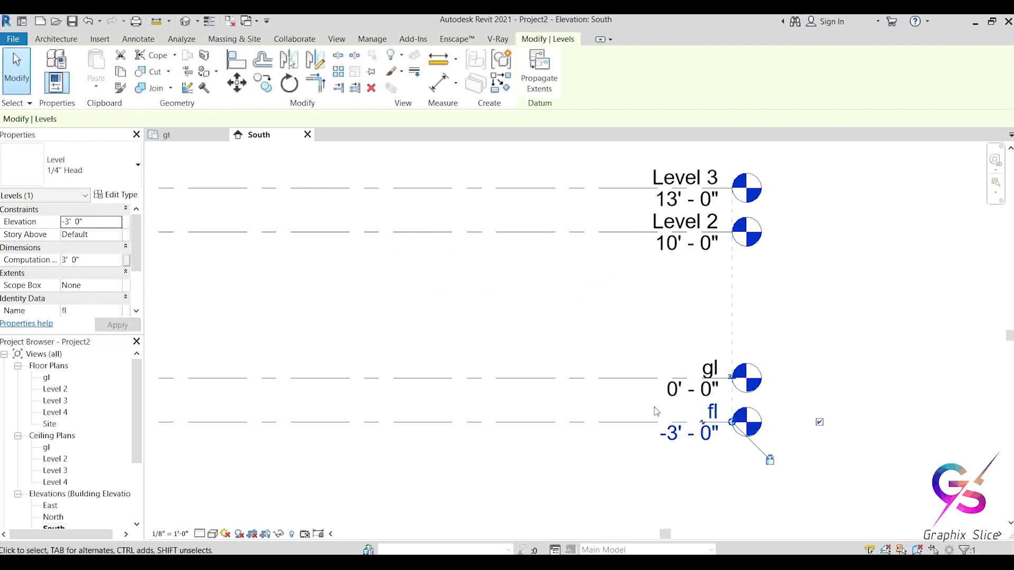
Step: Rename Level 2 as rcc
left_click(675, 228)
left_click(675, 228)
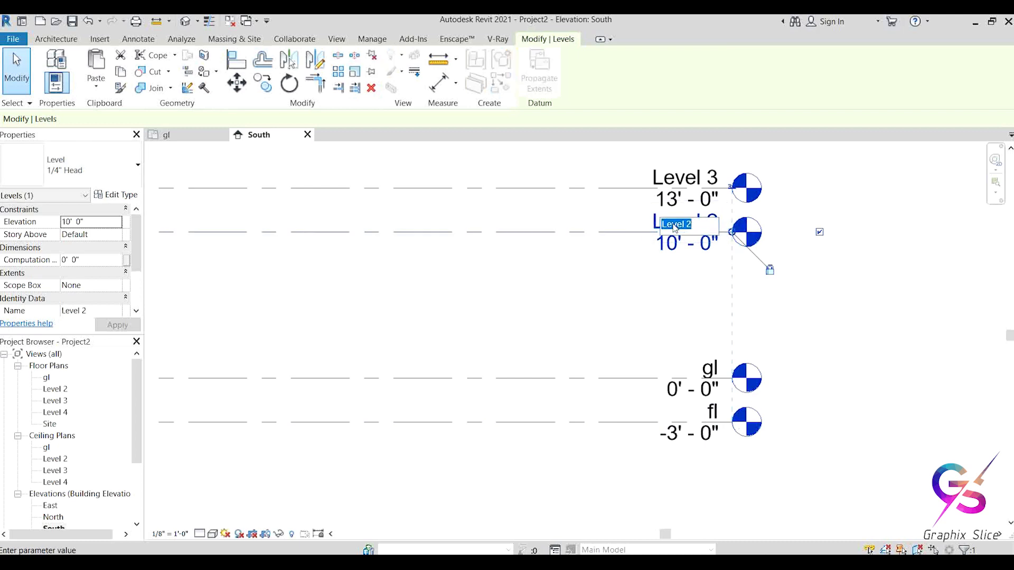
type("r")
key("Return")
key("Return")
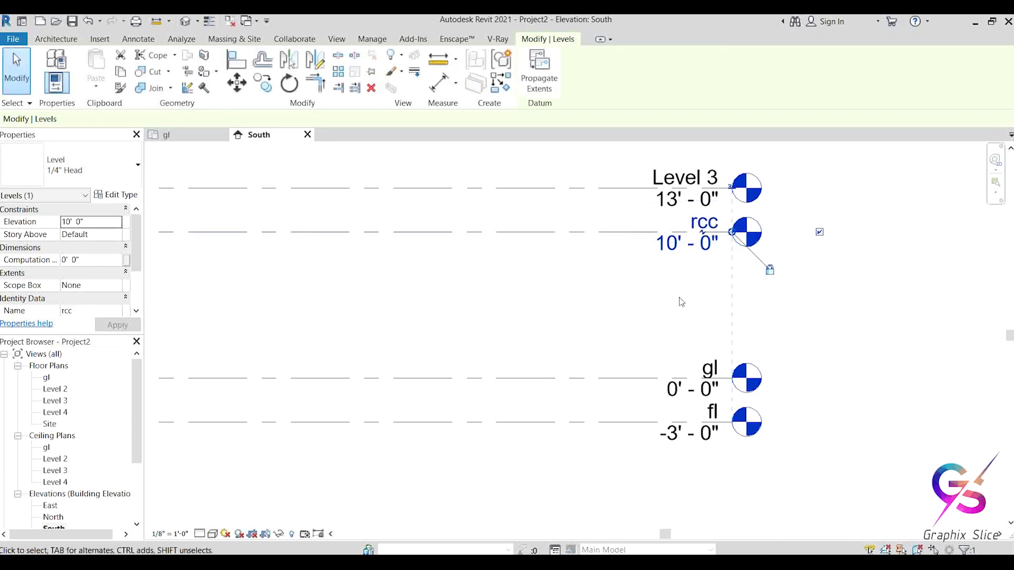
Step: Rename Level 3 as parapet
left_click(676, 180)
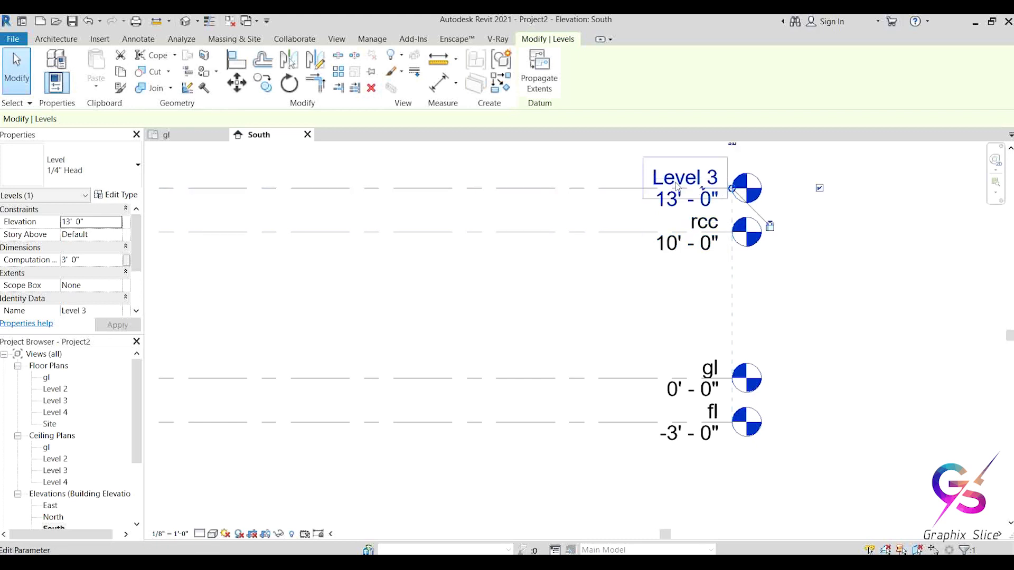
left_click(676, 180)
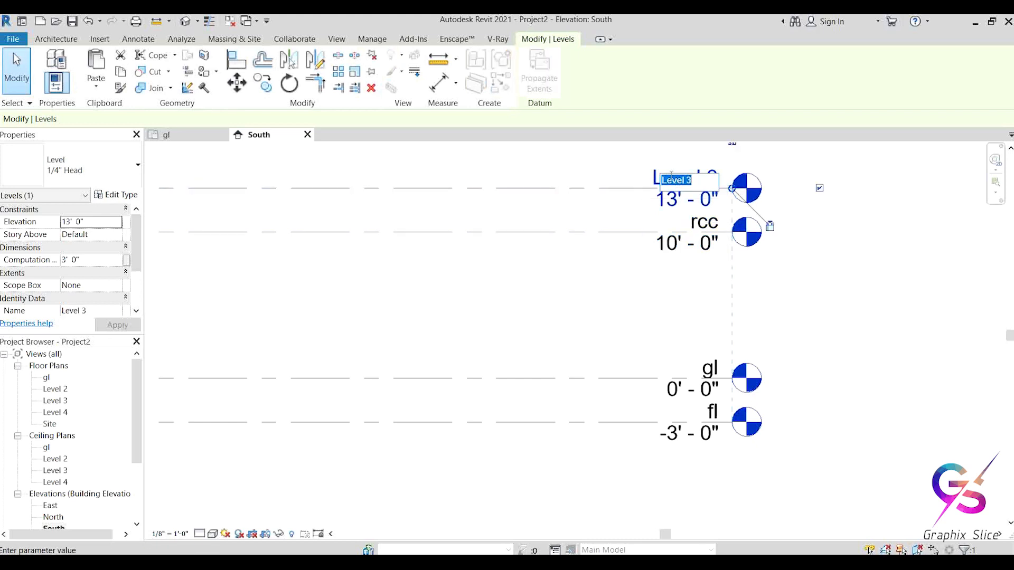
type("parapet")
key("Return")
left_click(560, 295)
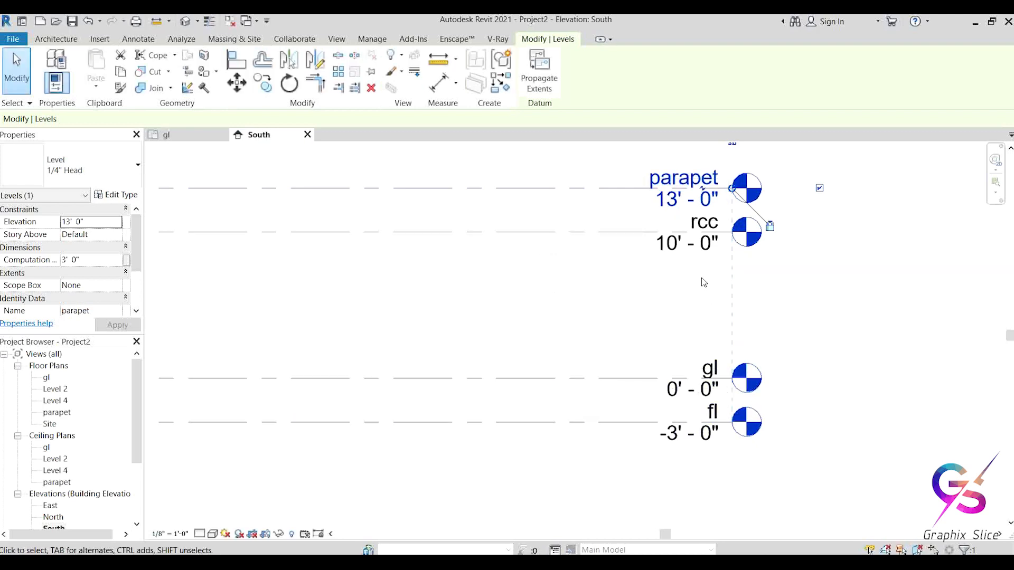
Step: Add an elbow to the fl level line and move its head further below the gl head
scroll(697, 408, "up", 3)
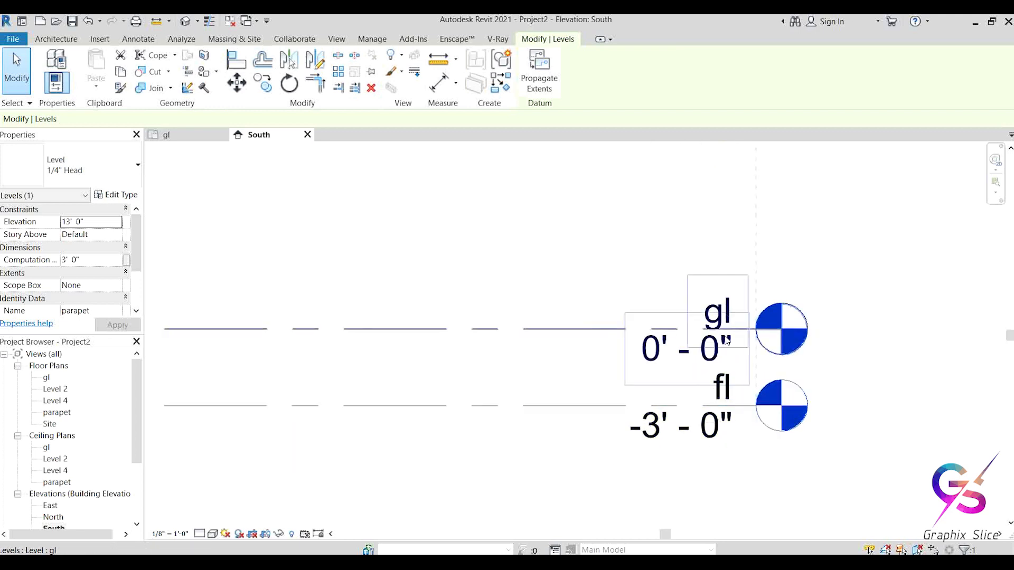
scroll(680, 314, "down", 1)
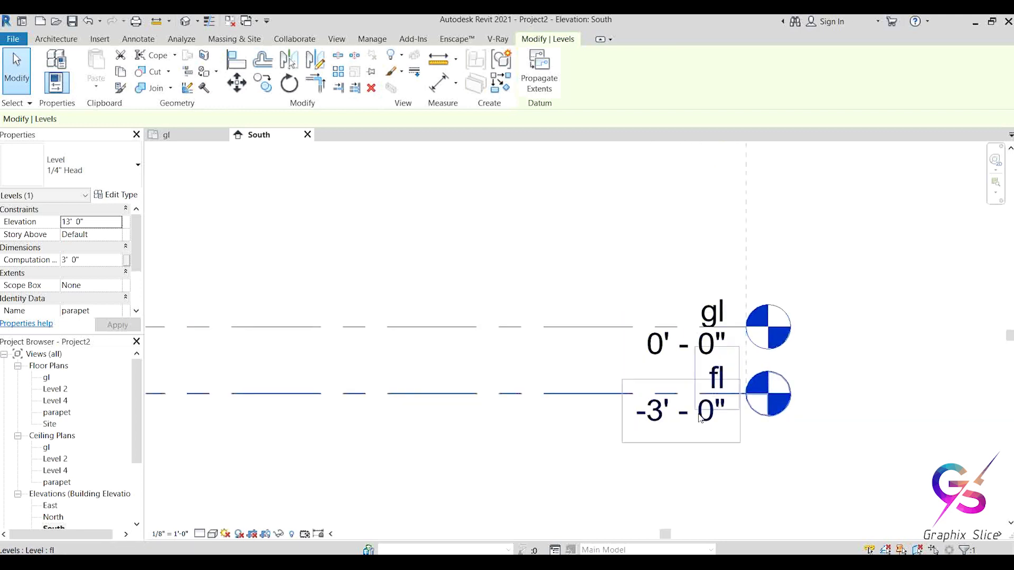
left_click(592, 402)
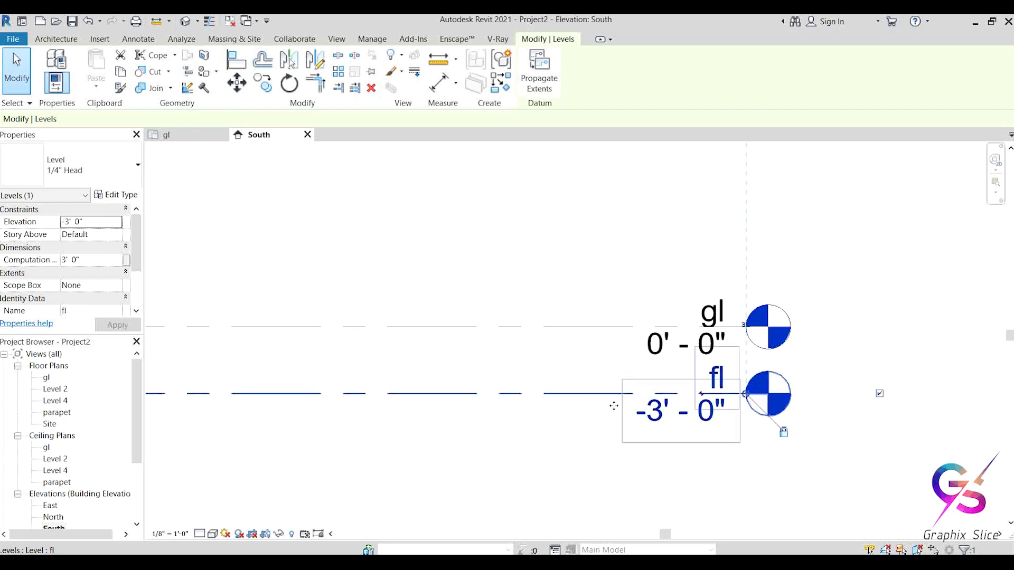
left_click(701, 396)
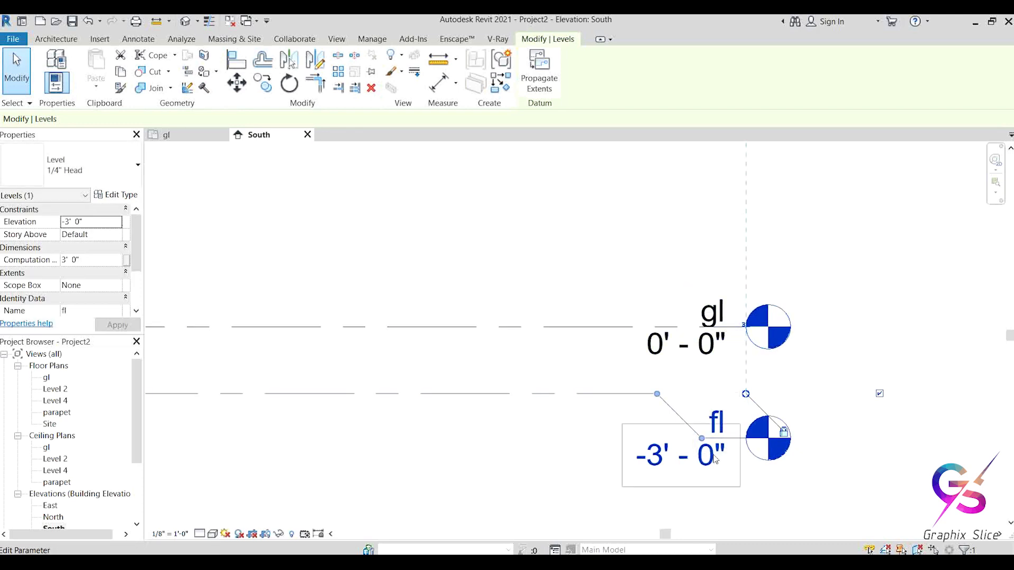
mouse_move(703, 446)
left_mouse_down()
mouse_move(705, 357)
mouse_move(710, 451)
left_mouse_up()
left_click(552, 339)
left_click_drag(553, 311, 534, 409)
left_click(553, 395)
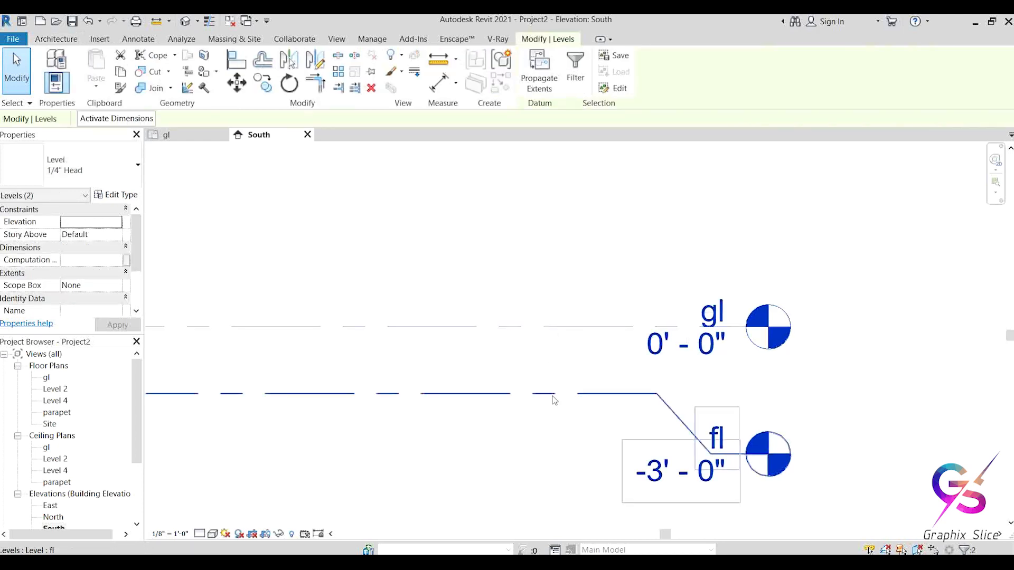
left_click(799, 384)
Step: Add an elbow to the parapet level line and move its head above the line, clear of the rcc head
scroll(787, 399, "down", 2)
middle_click_drag(581, 281, 554, 377)
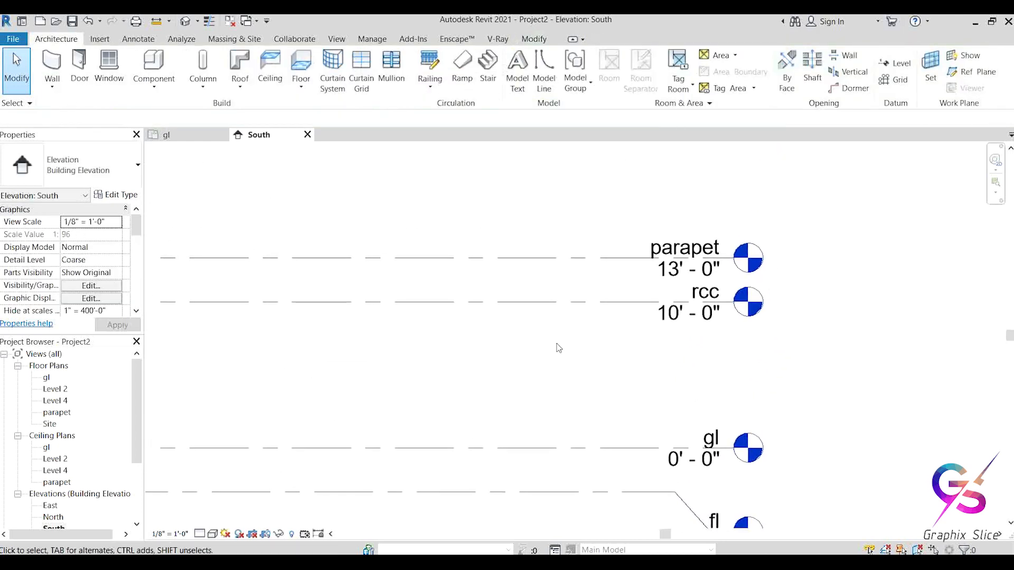
left_click(632, 312)
left_click(633, 259)
left_click(706, 264)
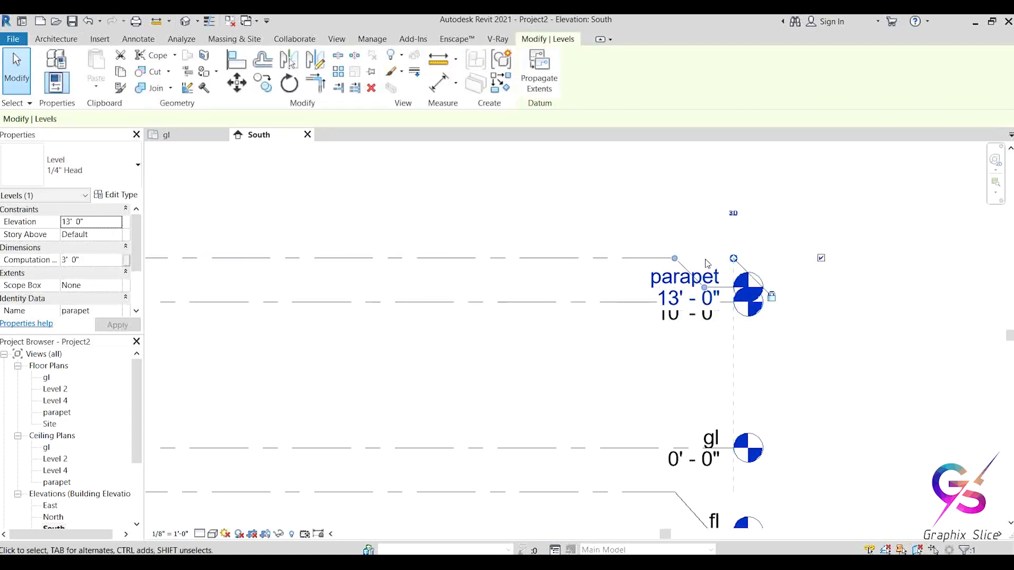
left_click_drag(706, 292, 708, 213)
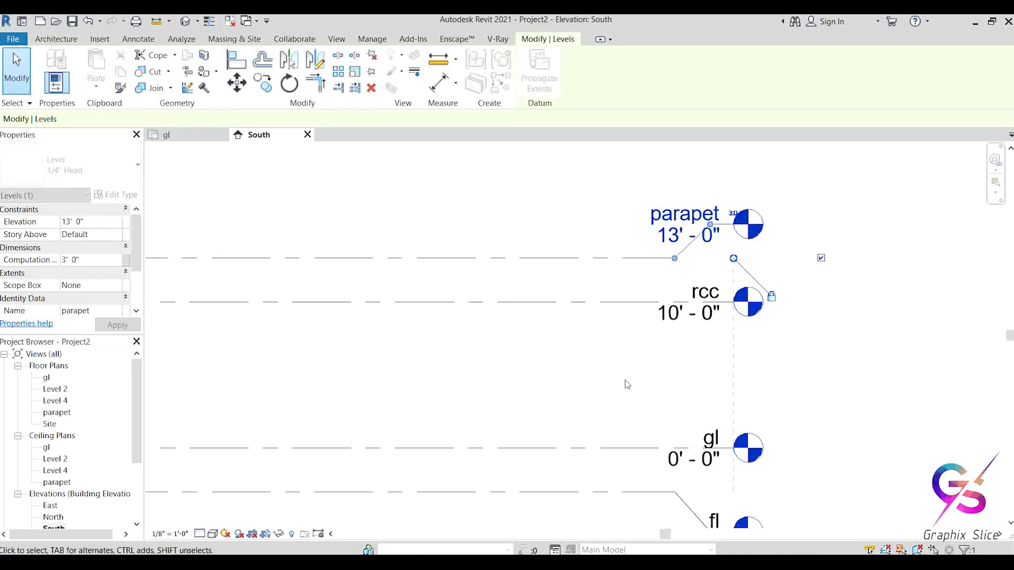
left_click(626, 388)
Step: Try elevations of 10' 6" and 9' for the rcc level by editing its elevation value
middle_click_drag(626, 391, 549, 348)
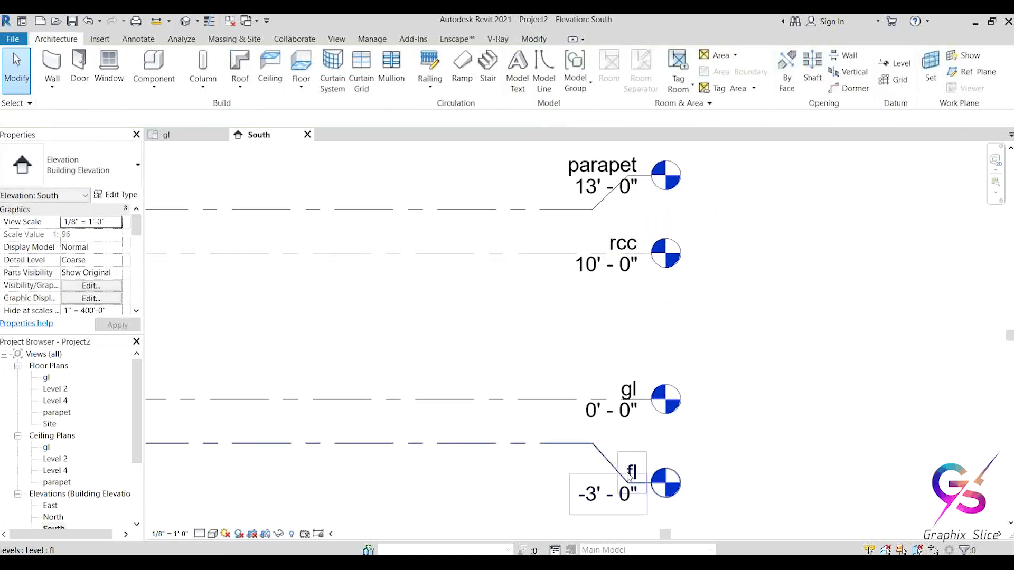
middle_click_drag(705, 316, 730, 334)
scroll(730, 388, "down", 1)
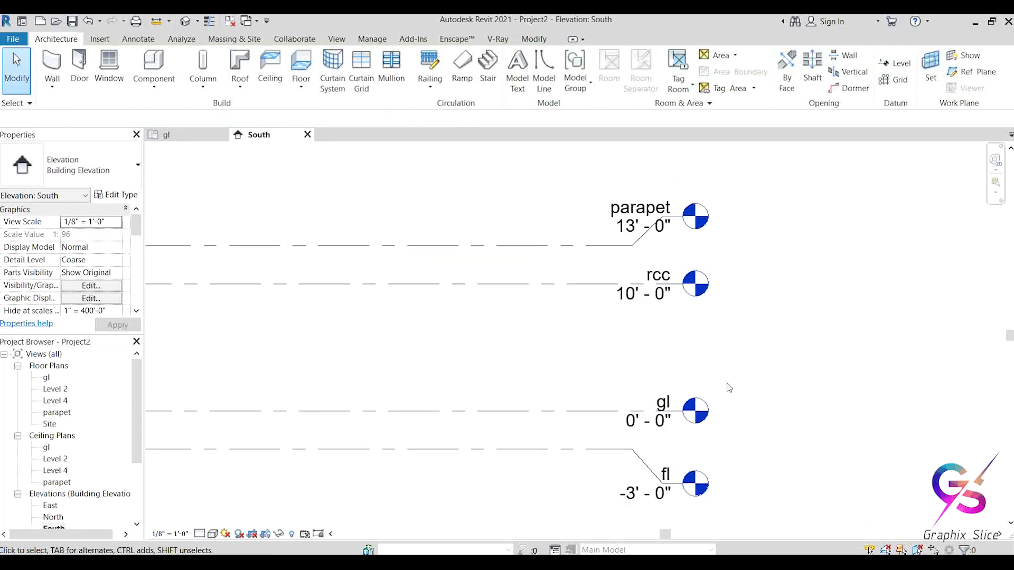
middle_click_drag(738, 370, 803, 359)
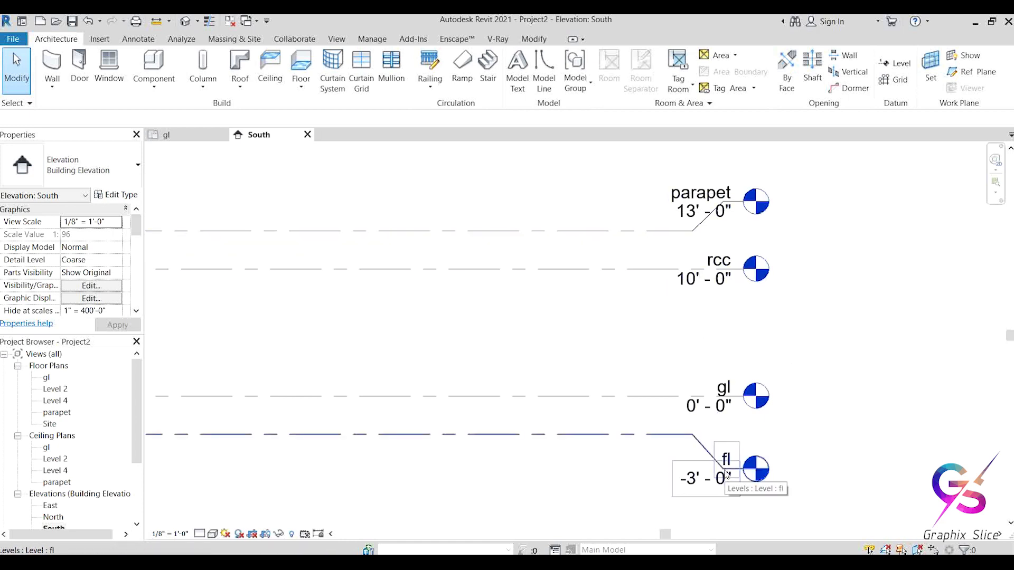
left_click(700, 279)
left_click(699, 279)
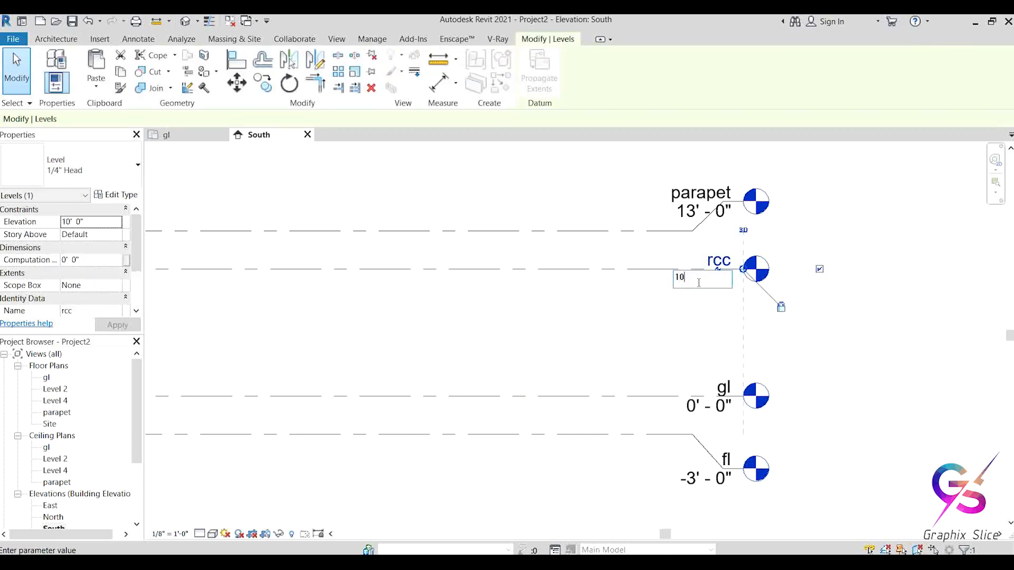
key("Return")
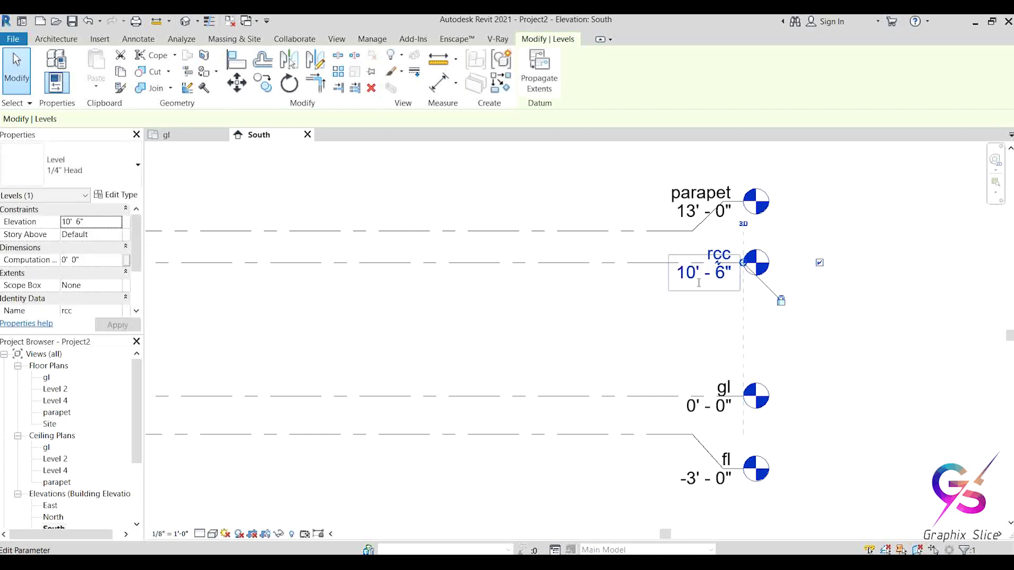
left_click(693, 286)
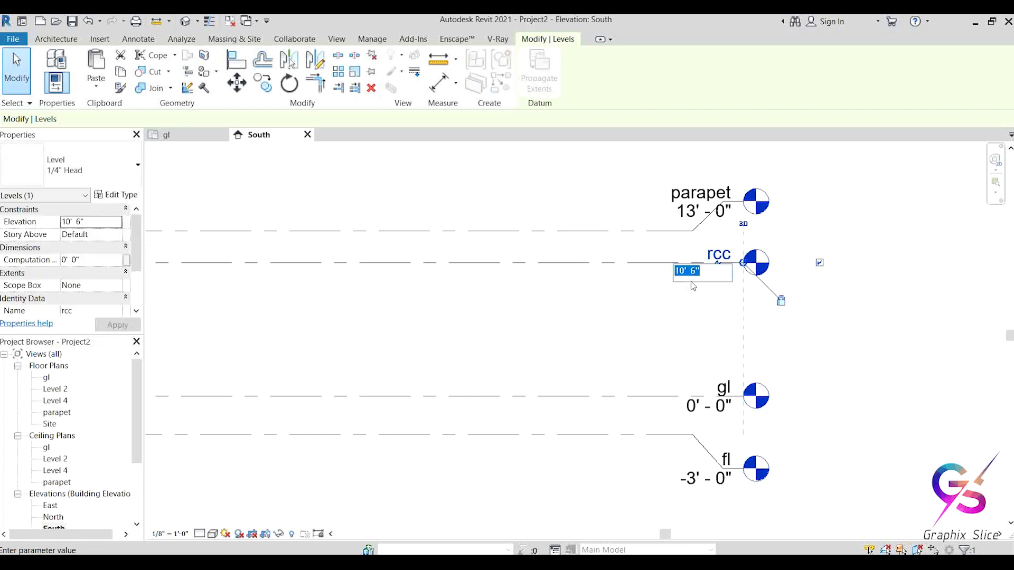
type("9")
key("Return")
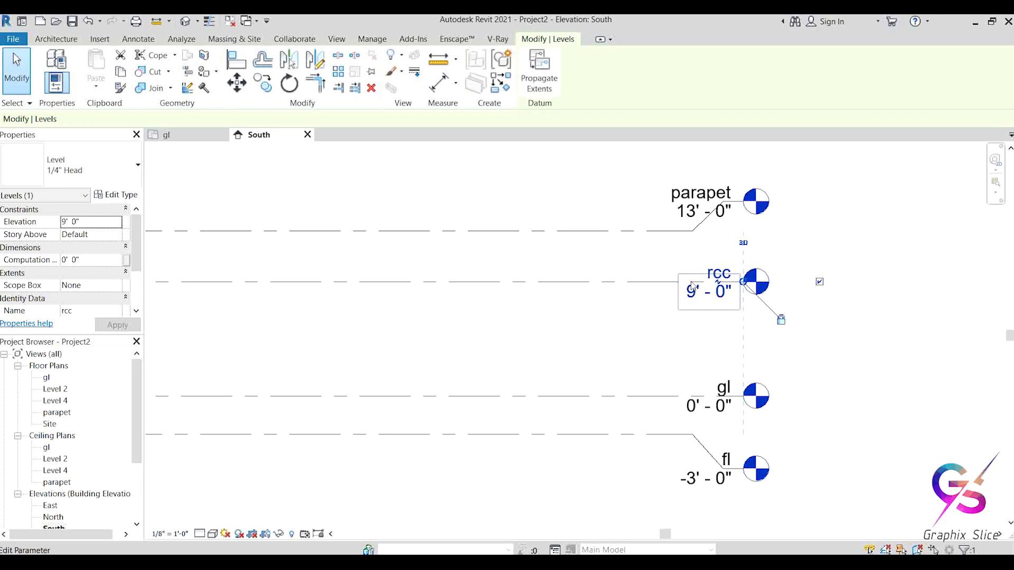
Step: Set the rcc level's elevation to 10' and clear the selection
left_click(698, 294)
type("10")
key("Return")
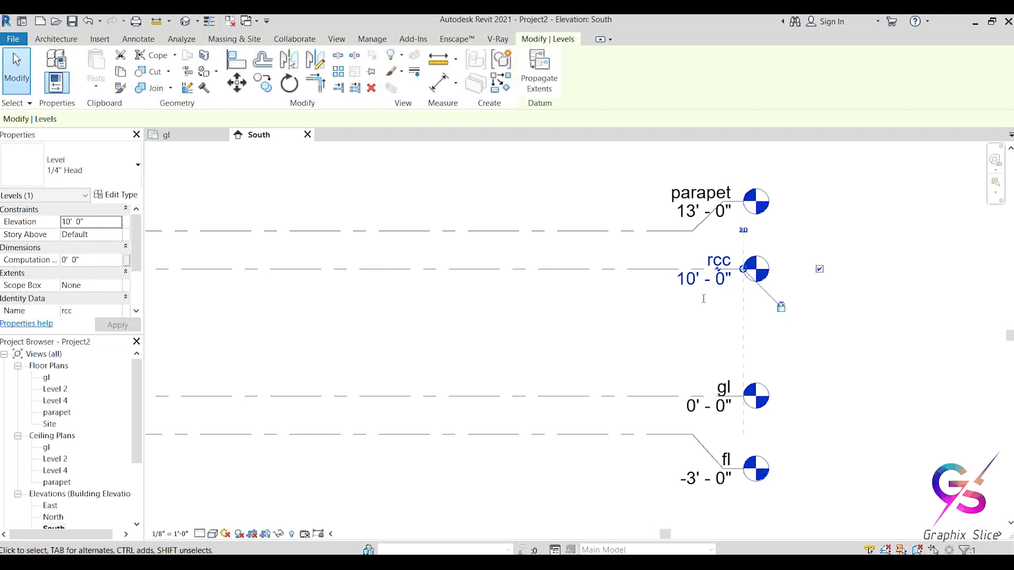
middle_click_drag(658, 363, 631, 363)
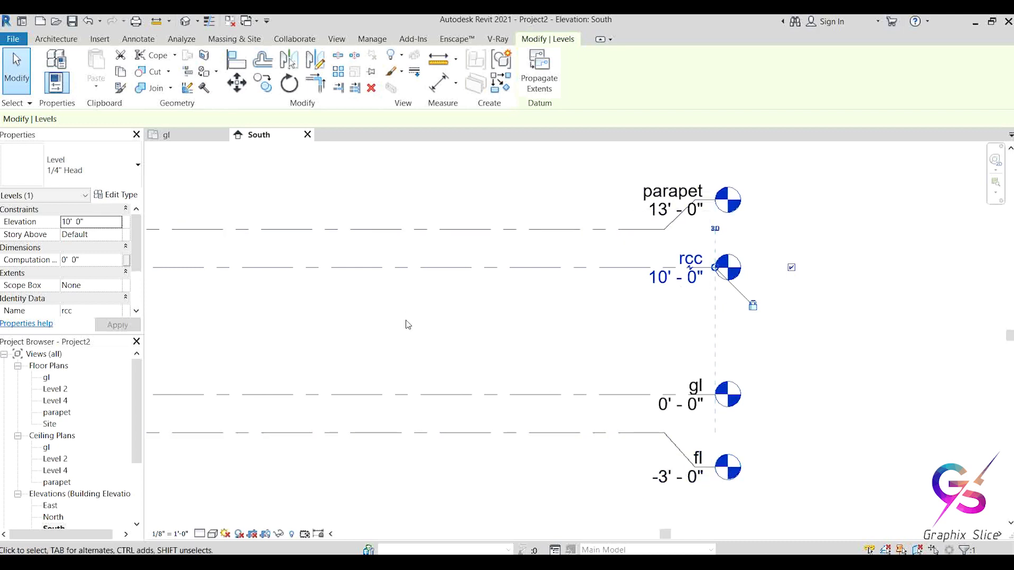
left_click(468, 336)
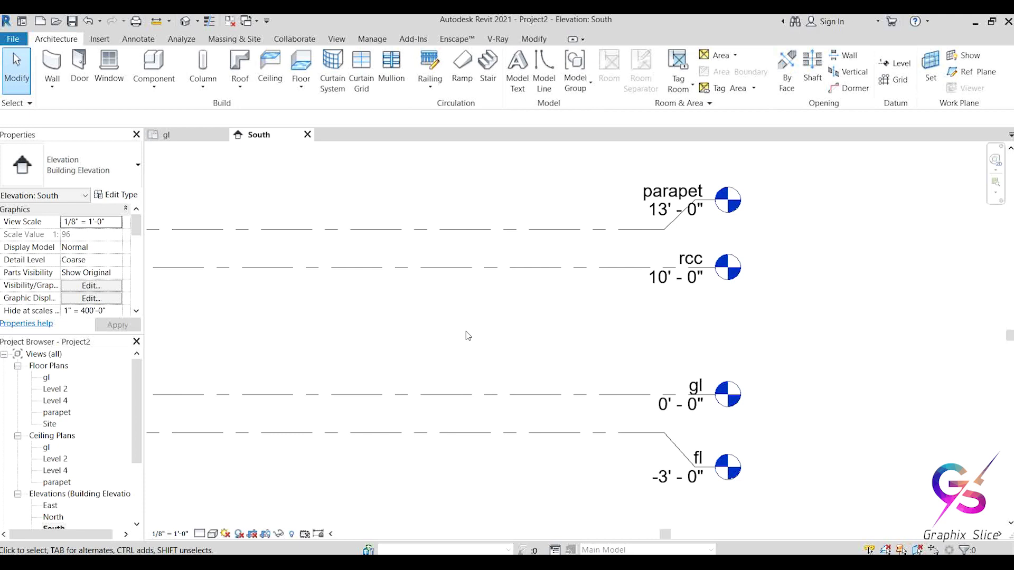
Step: Select the rcc level and examine its temporary dimensions to the neighbouring levels
middle_click_drag(467, 335, 605, 352)
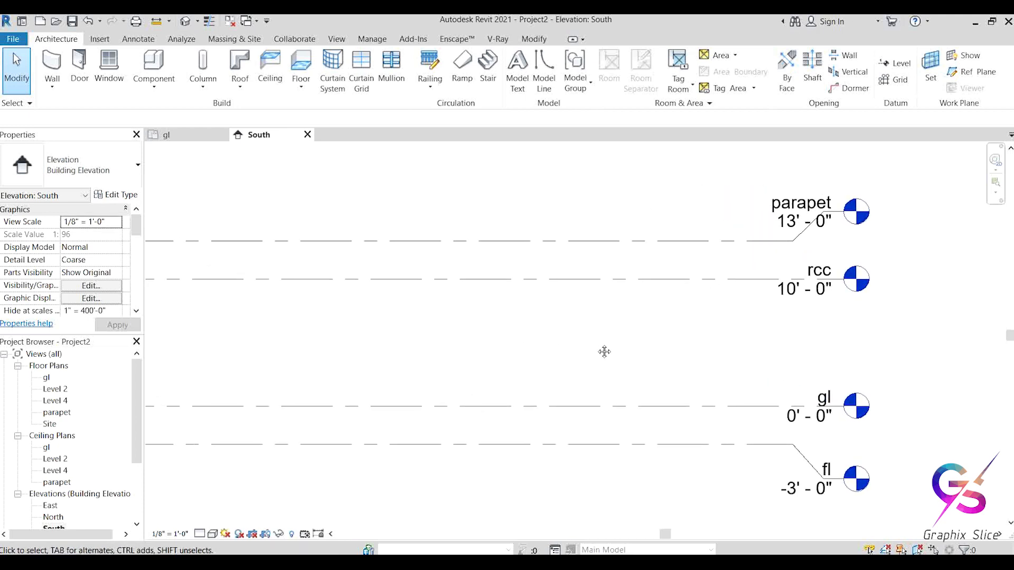
left_click(582, 278)
middle_click_drag(678, 354, 803, 339)
middle_click_drag(479, 361, 683, 375)
scroll(545, 350, "down", 3)
middle_click_drag(491, 359, 673, 355)
scroll(206, 333, "up", 5)
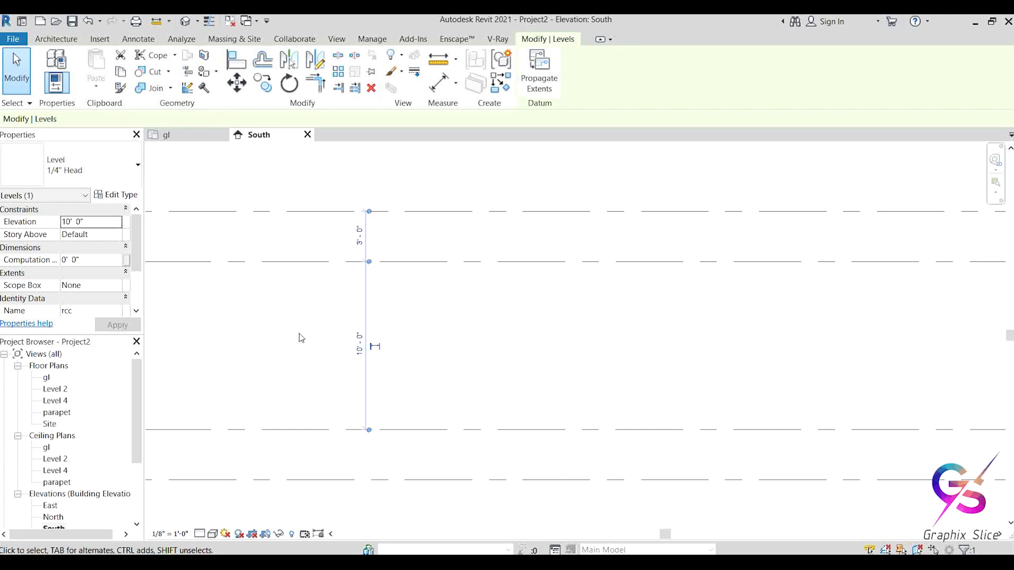
left_click(477, 328)
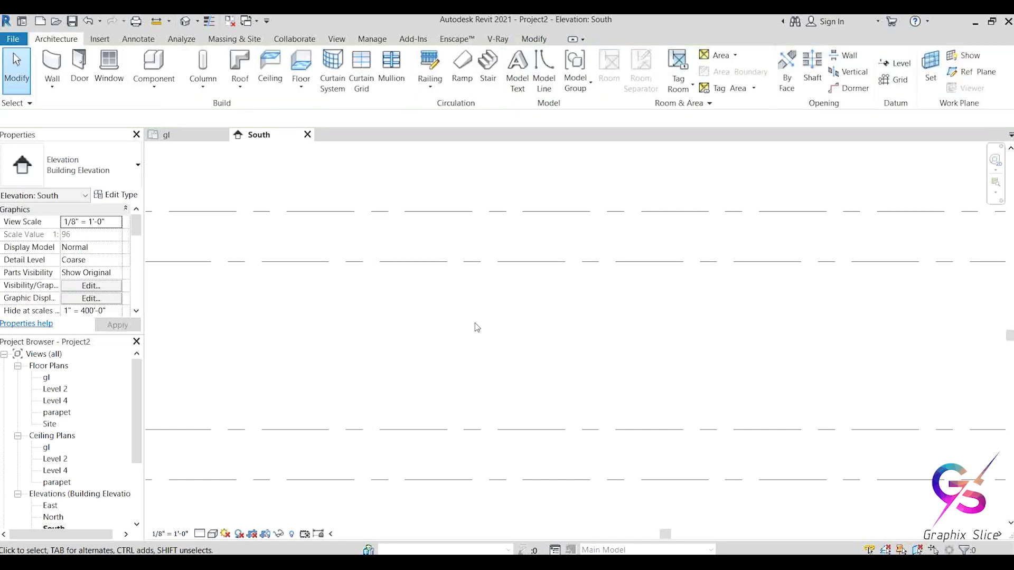
Step: Make the rcc level's temporary dimensions permanent, and do the same for the fl level's dimension to gl
left_click(437, 269)
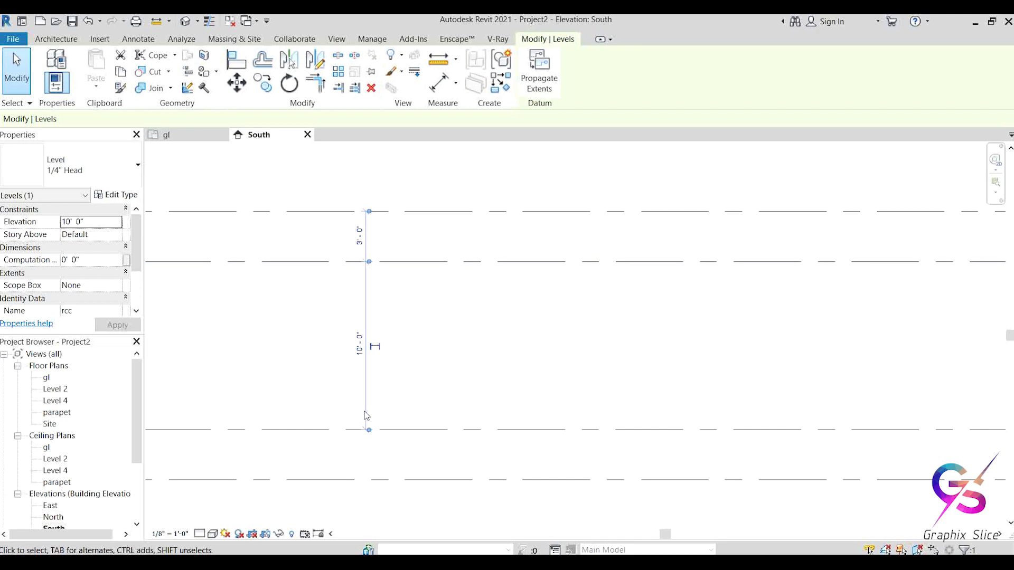
left_click(431, 376)
left_click(431, 266)
left_click(386, 376)
left_click(450, 264)
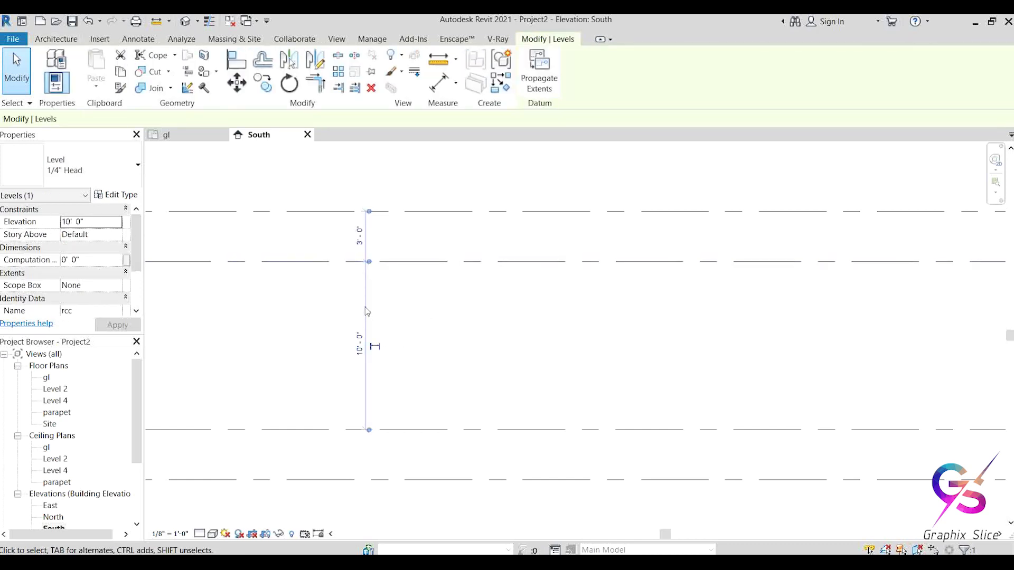
left_click(375, 348)
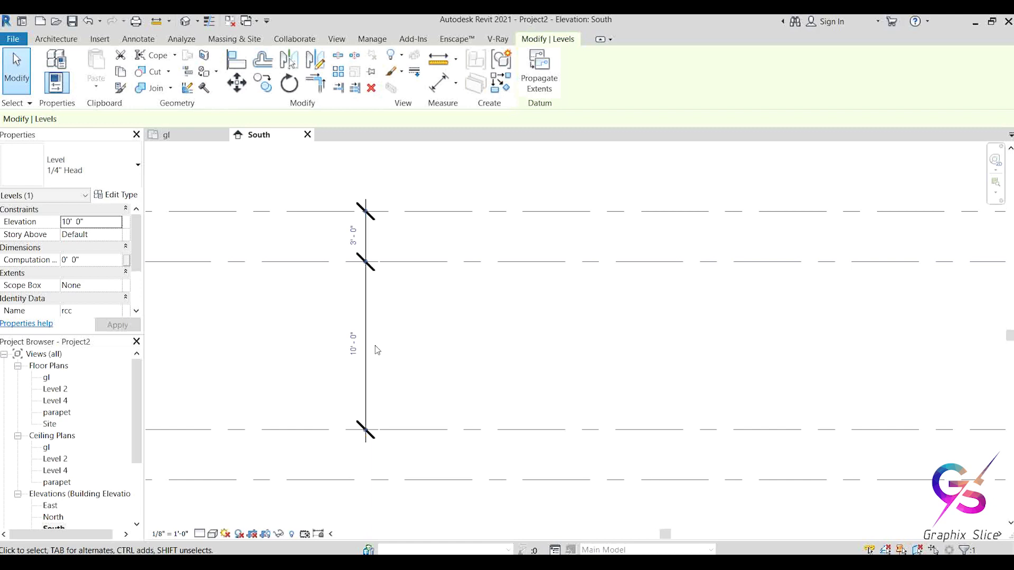
left_click(398, 482)
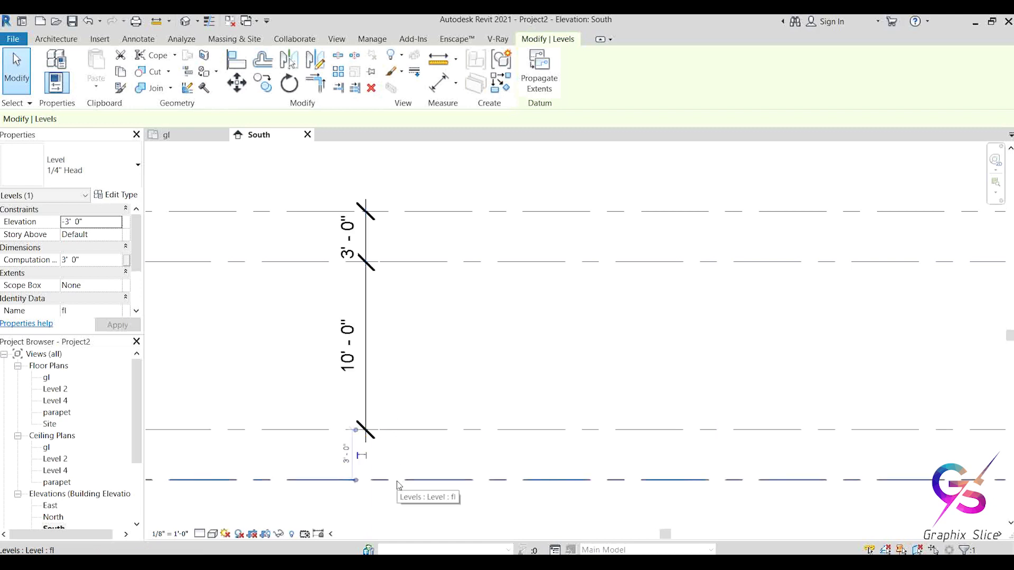
left_click(362, 456)
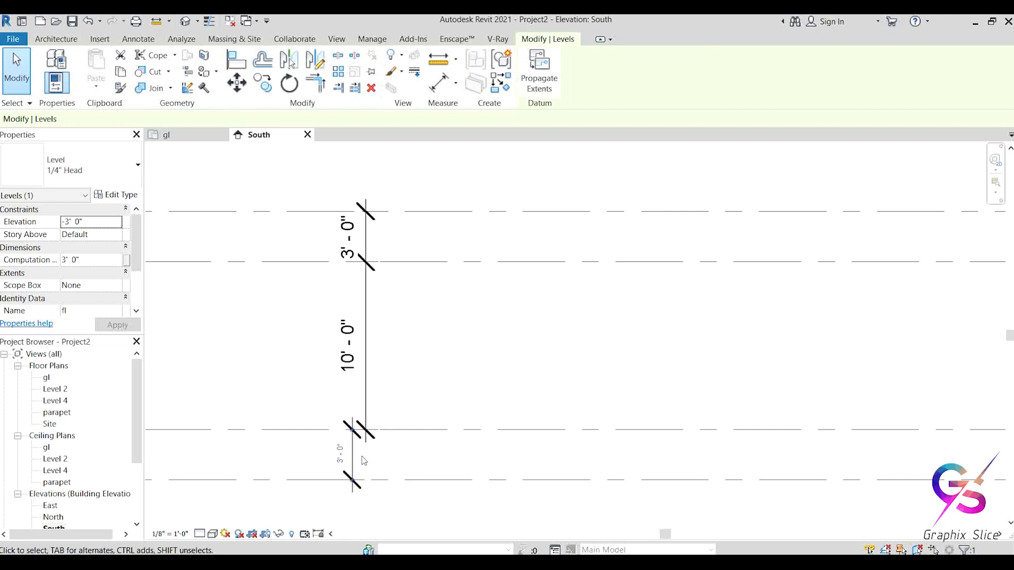
Step: Lock the 3' and 10' segments of the parapet-rcc-gl dimension, and lock the 3' dimension between gl and fl
left_click(370, 334)
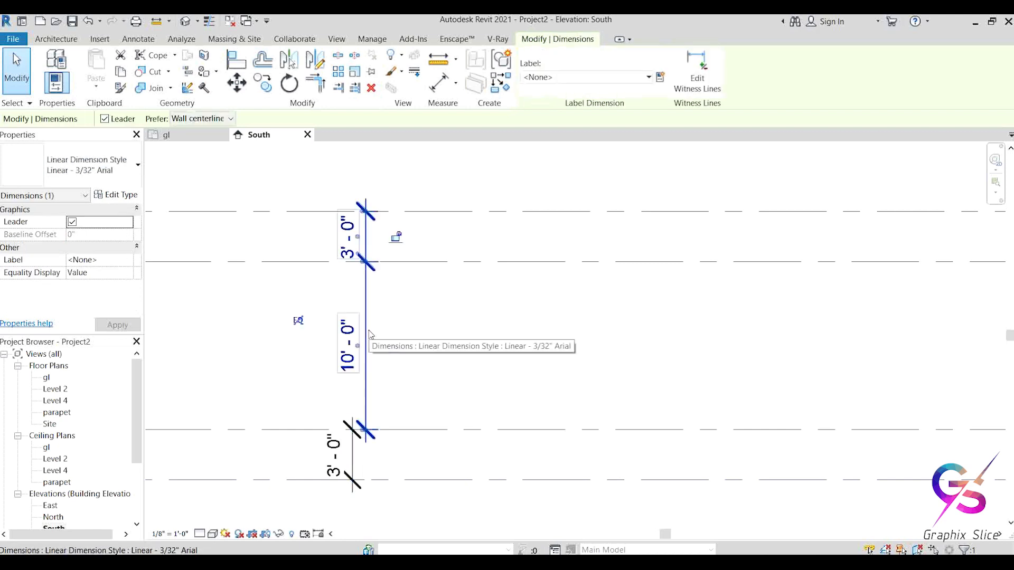
scroll(455, 342, "down", 2)
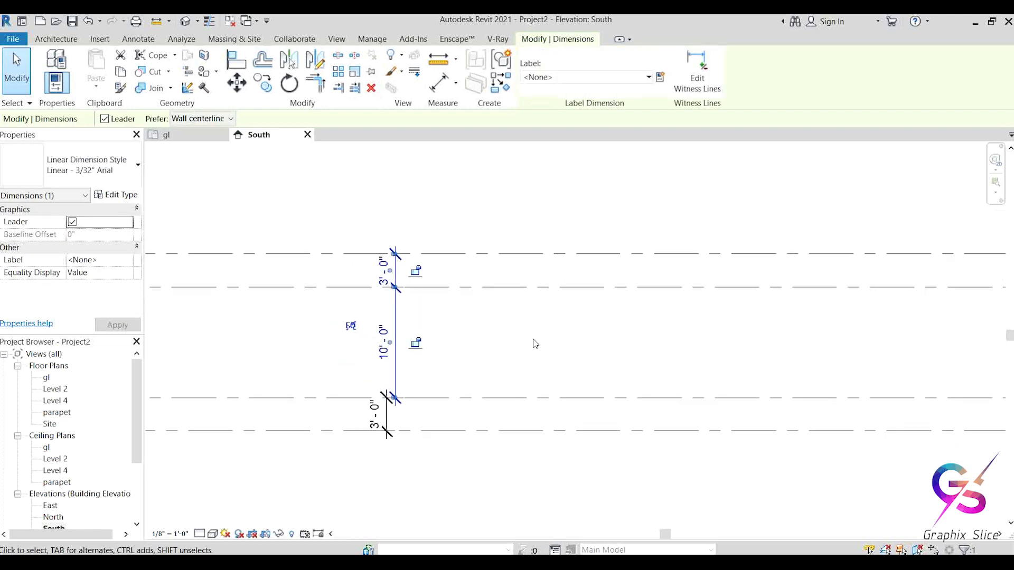
middle_click_drag(514, 356, 451, 351)
left_click(369, 350)
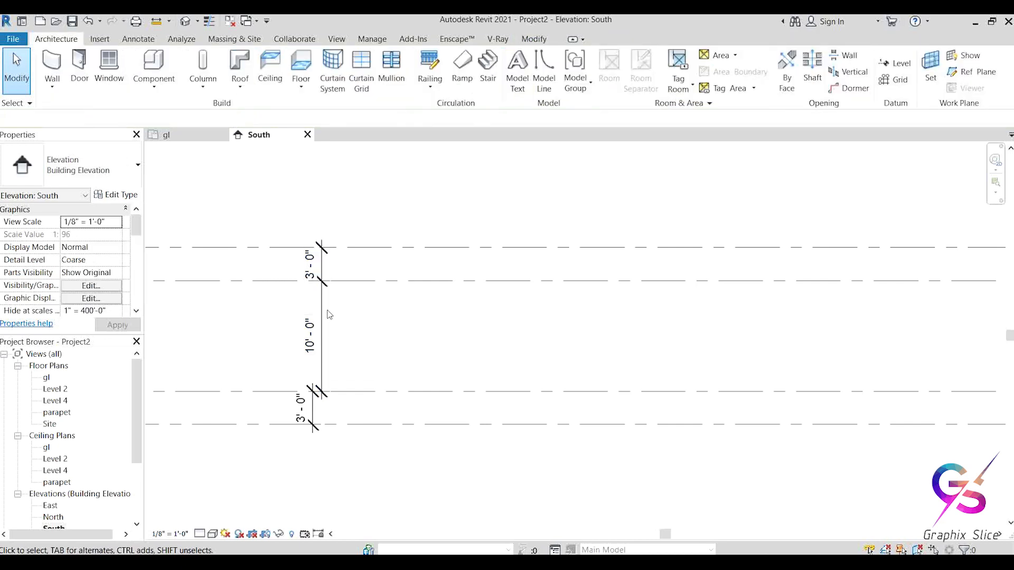
left_click(323, 346)
scroll(341, 364, "up", 2)
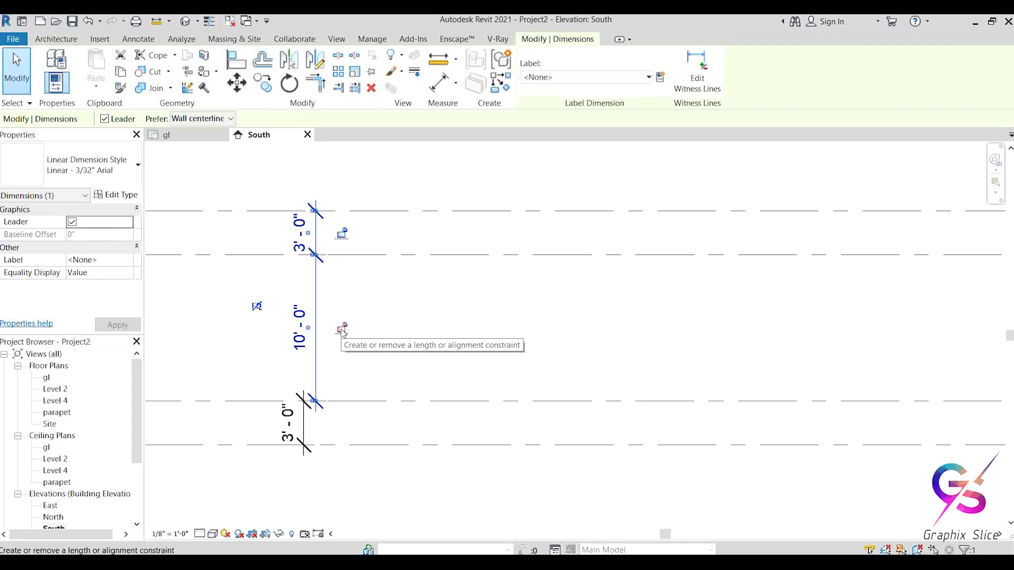
left_click(341, 329)
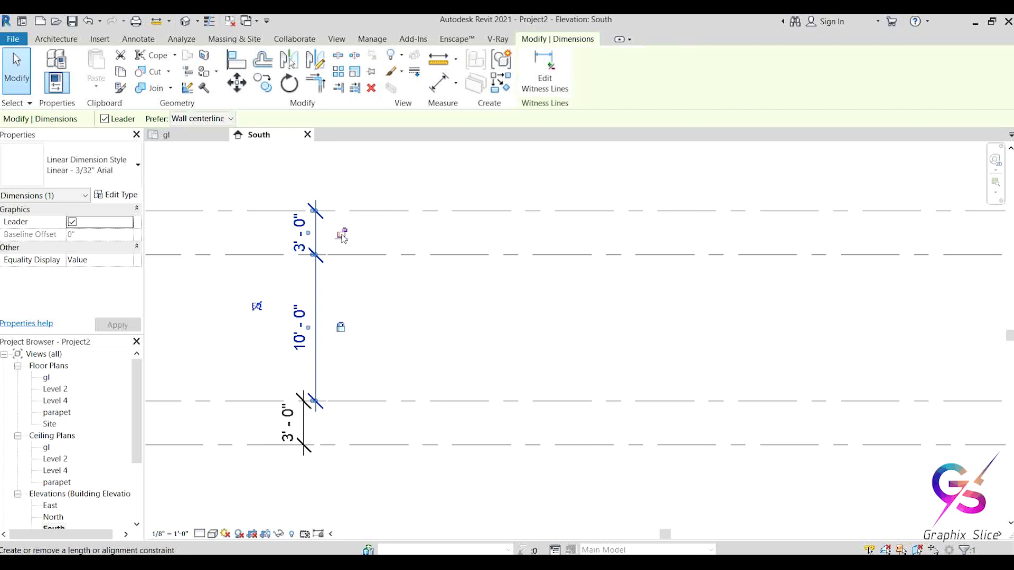
left_click(302, 421)
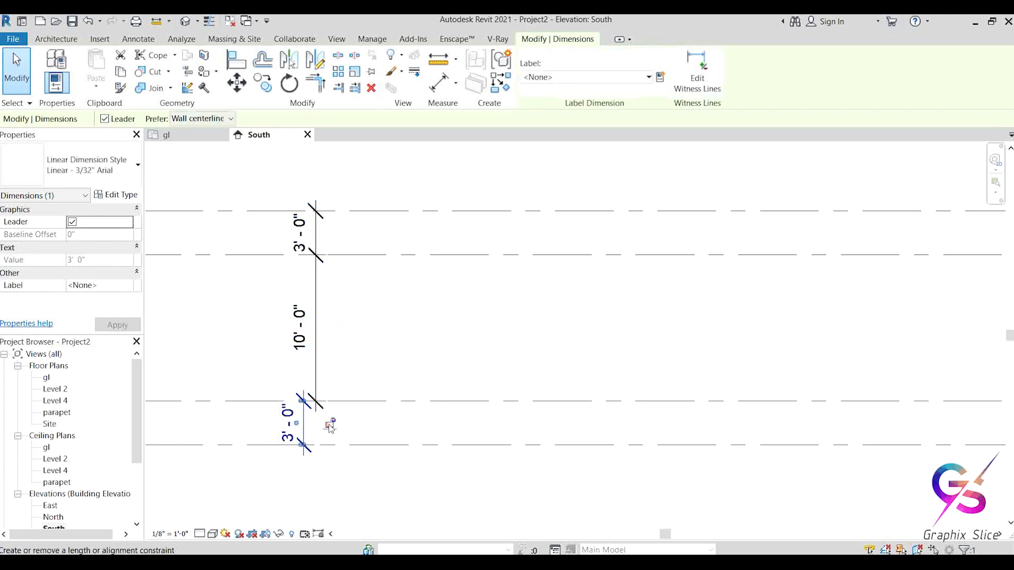
scroll(336, 404, "down", 2)
scroll(336, 404, "down", 1)
middle_click_drag(511, 363, 529, 349)
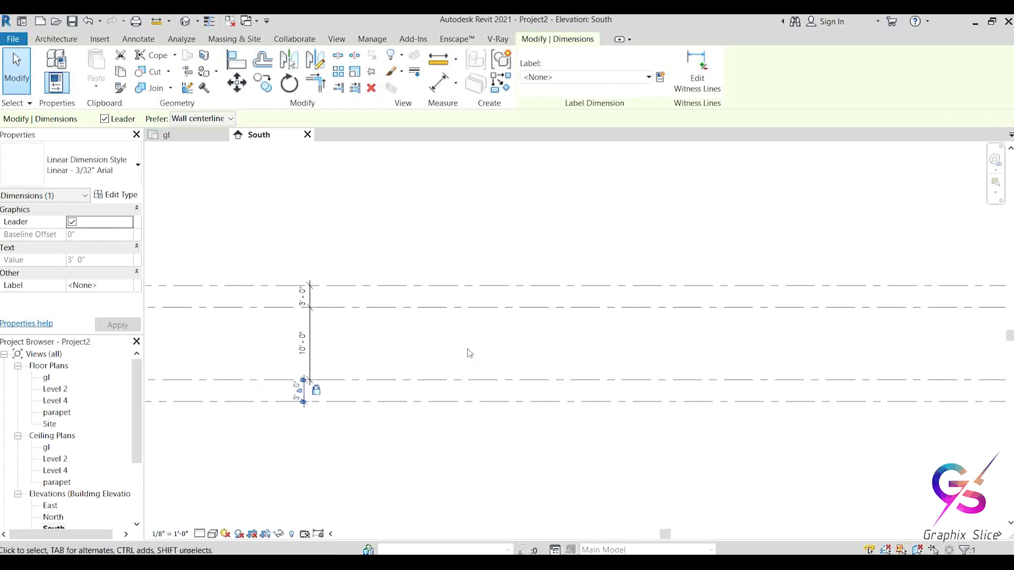
Step: Examine the locked dimensions between the levels and the elevations shown at the rcc, gl and fl level heads
scroll(317, 389, "up", 4)
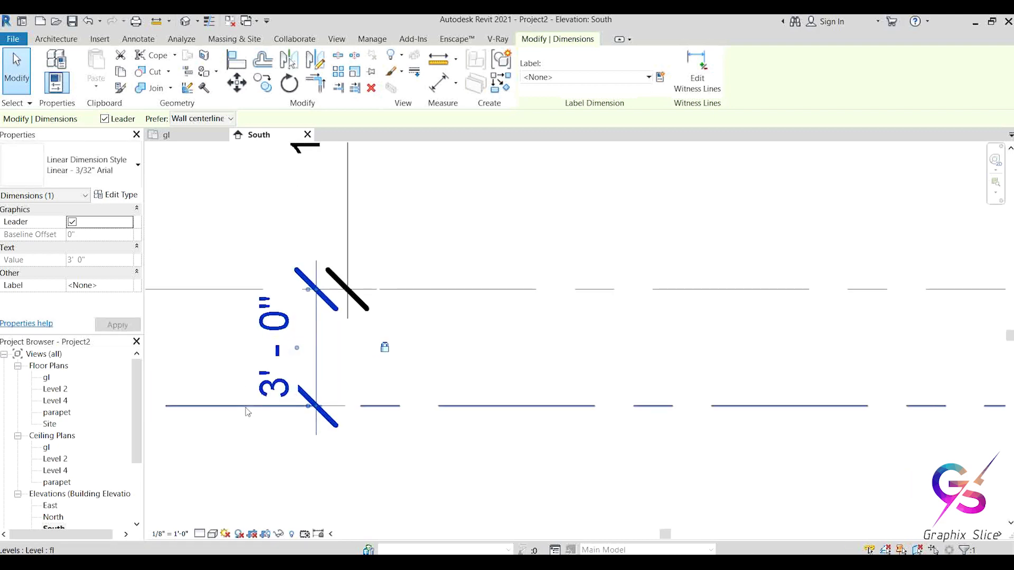
scroll(367, 422, "down", 1)
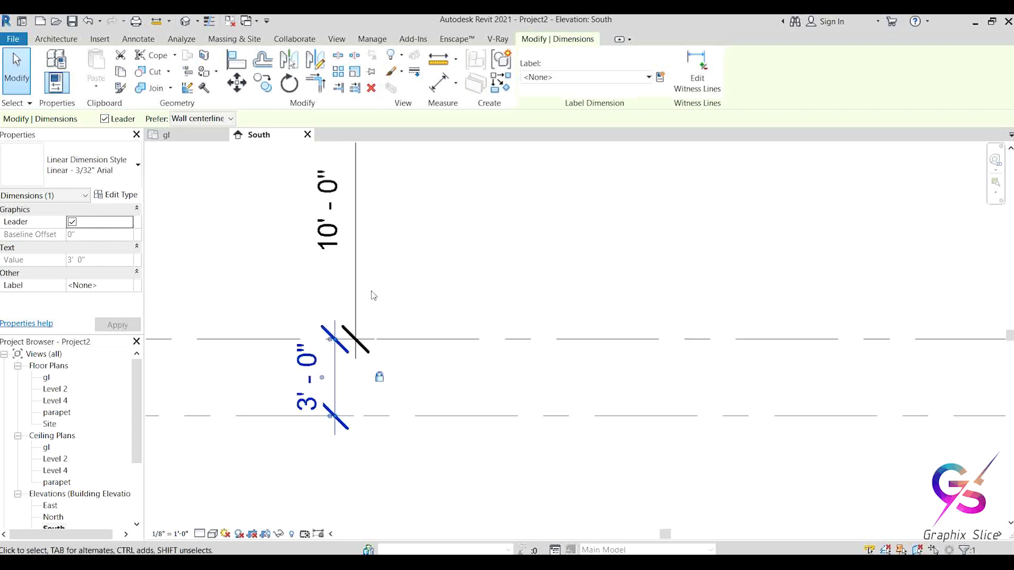
middle_click_drag(383, 317, 386, 417)
middle_click_drag(443, 319, 454, 455)
scroll(407, 350, "up", 1)
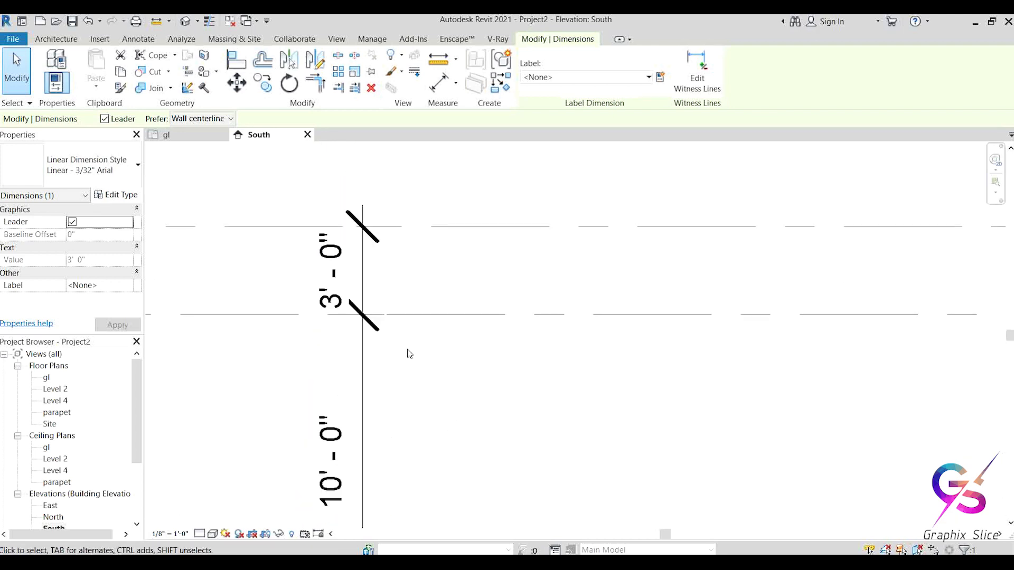
scroll(398, 224, "down", 2)
middle_click_drag(434, 326, 205, 292)
scroll(542, 328, "down", 2)
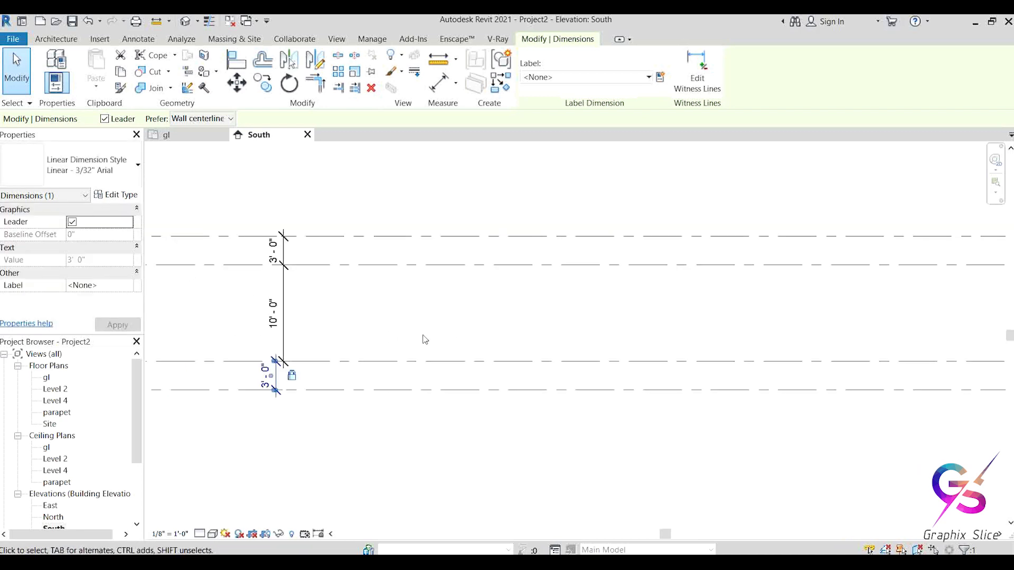
middle_click_drag(591, 339, 362, 342)
mouse_move(538, 330)
middle_mouse_down()
mouse_move(550, 335)
mouse_move(362, 335)
middle_mouse_up()
middle_click_drag(624, 325, 421, 328)
scroll(638, 384, "up", 1)
scroll(640, 388, "up", 2)
scroll(598, 369, "down", 1)
middle_click_drag(598, 369, 563, 402)
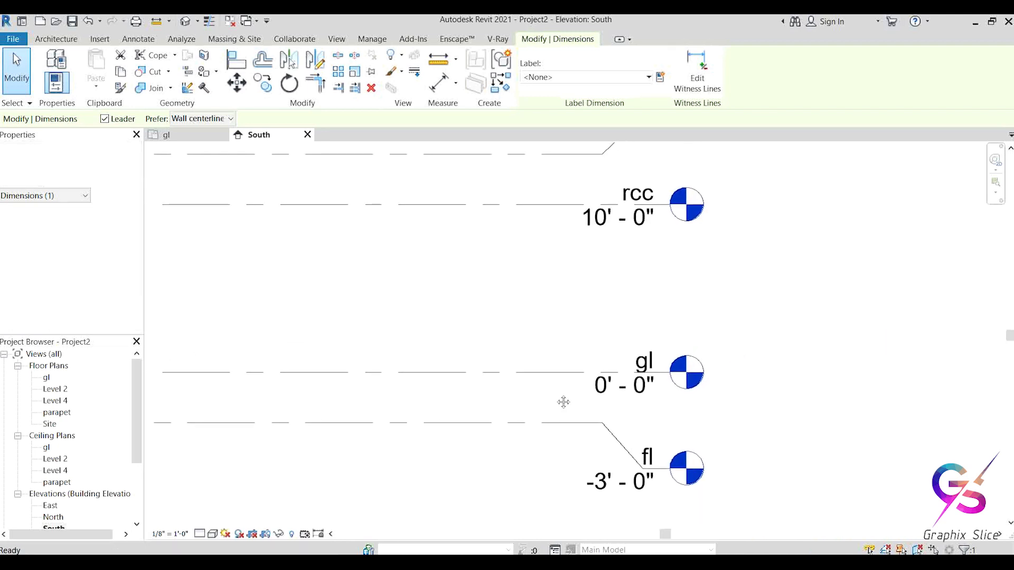
Step: Try an elevation of -1' for the gl level, set it back to 0', and clear the selection
left_click(609, 392)
left_click(609, 391)
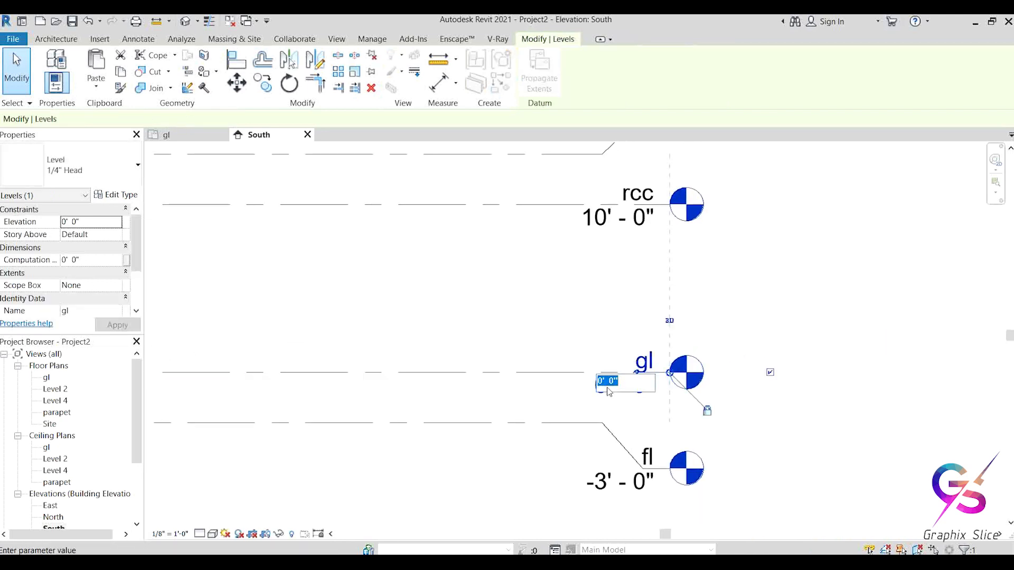
key("BackSpace")
key("Return")
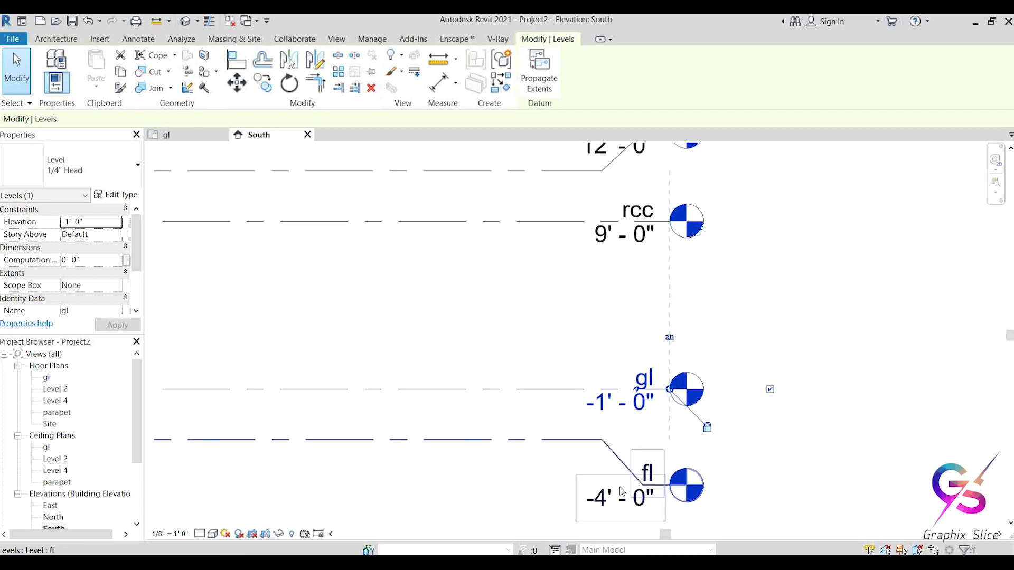
middle_click_drag(598, 291, 602, 337)
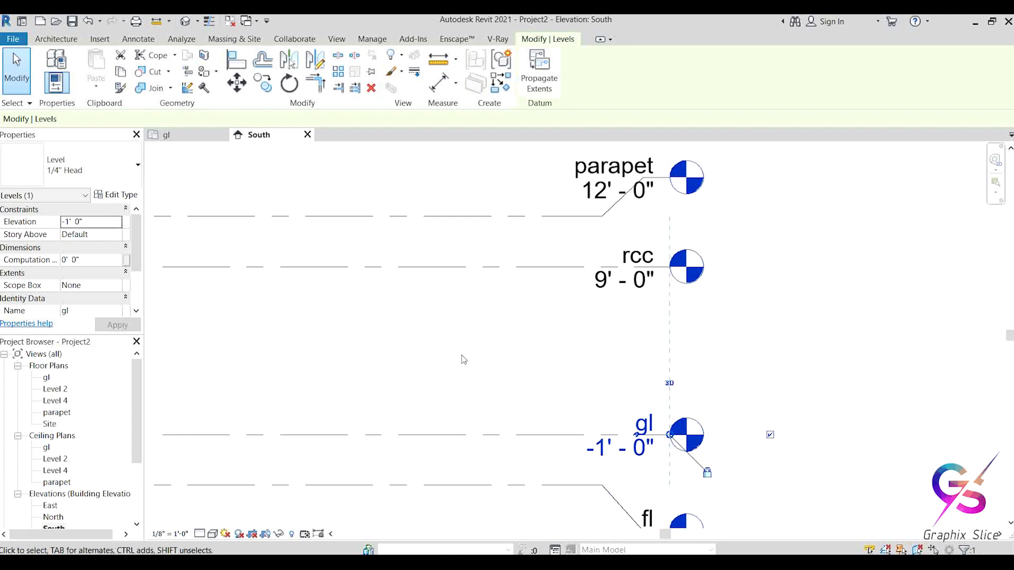
left_click(612, 447)
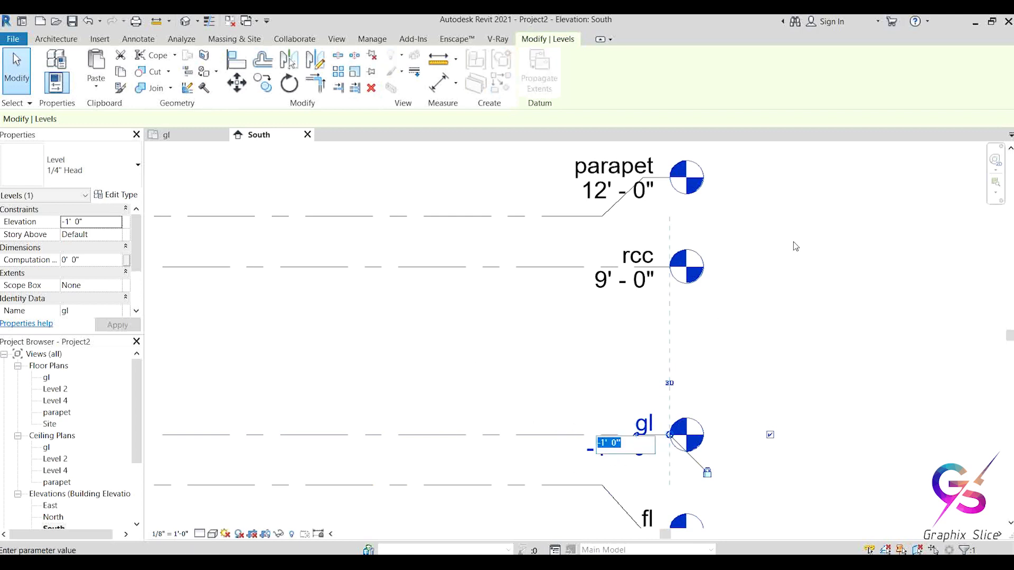
type("0")
key("Return")
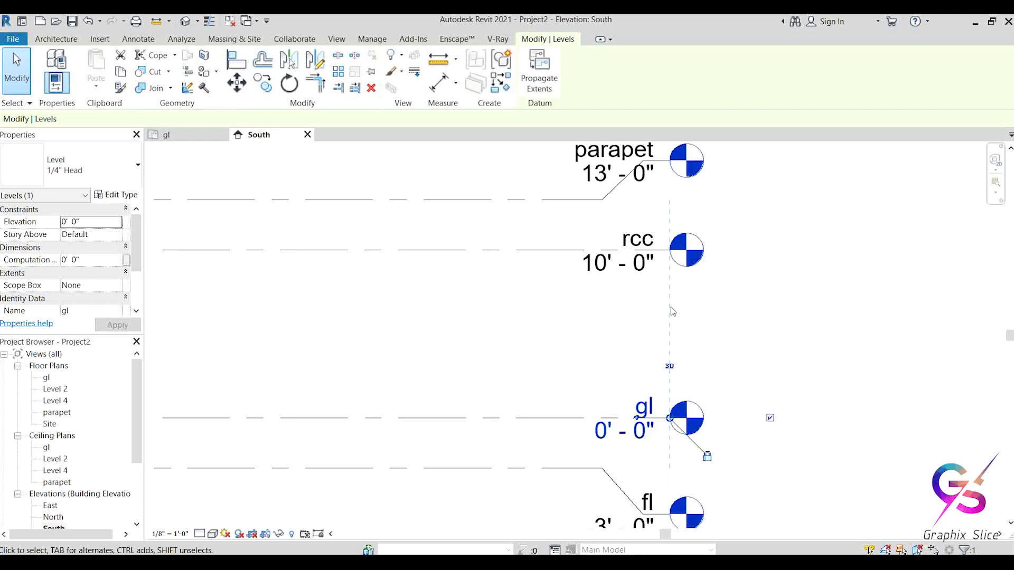
scroll(583, 323, "down", 1)
middle_click_drag(547, 358, 586, 364)
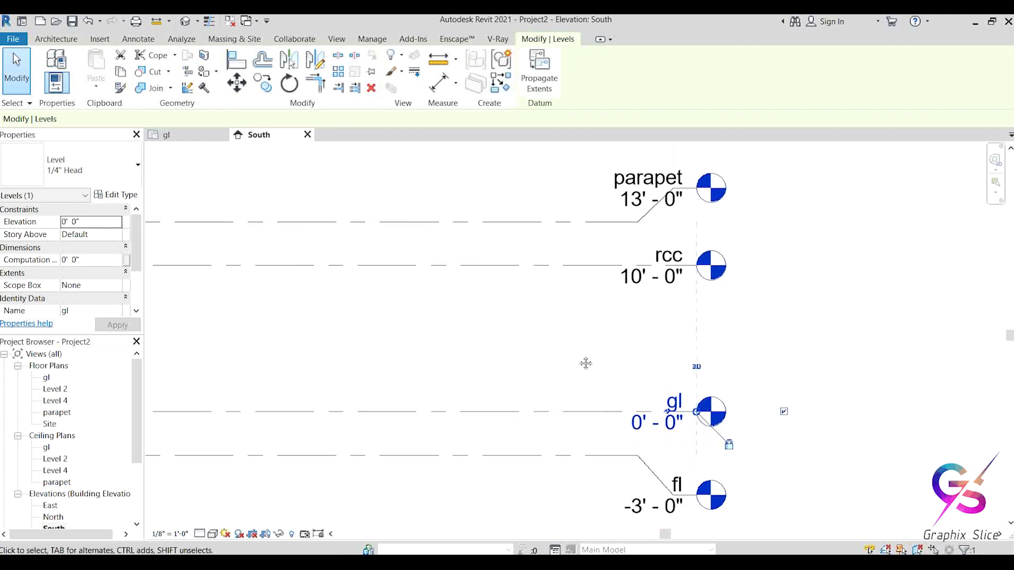
scroll(580, 361, "down", 1)
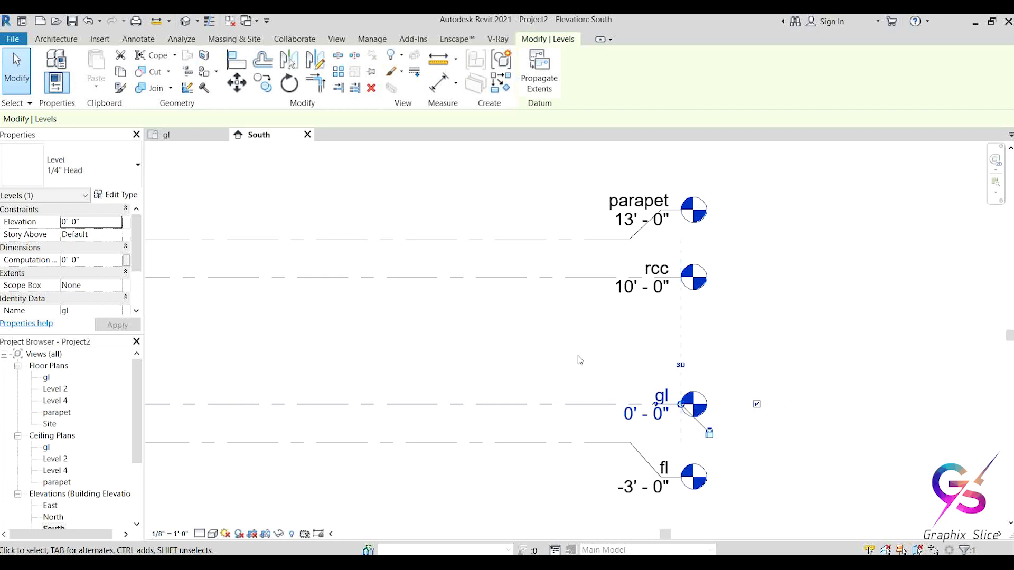
left_click(763, 342)
Step: Delete both locked level dimensions and remove their constraints with Unconstrain
scroll(763, 342, "down", 2)
middle_click_drag(511, 364, 631, 369)
scroll(370, 359, "up", 3)
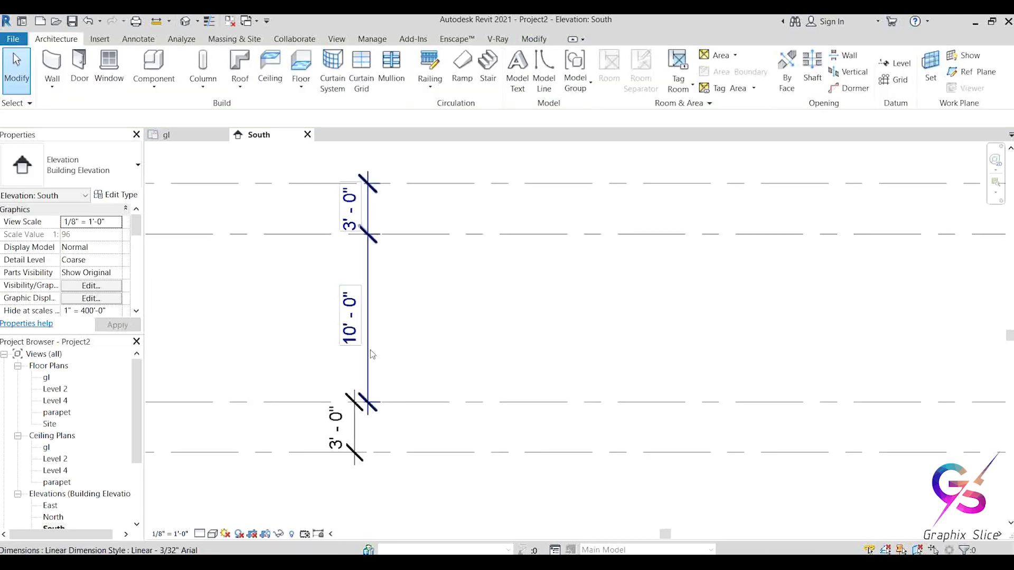
left_click(370, 350)
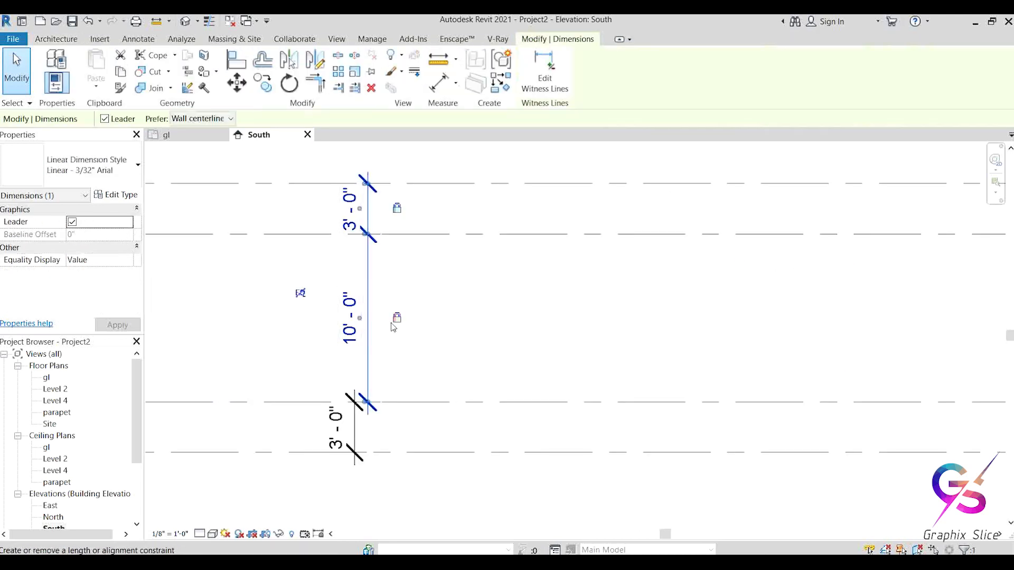
key("Delete")
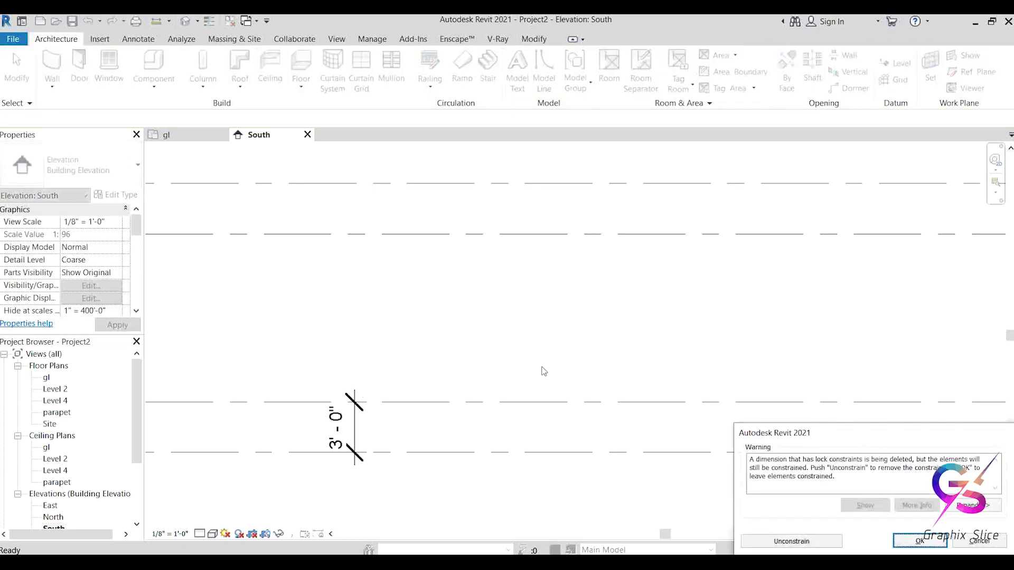
left_click(791, 542)
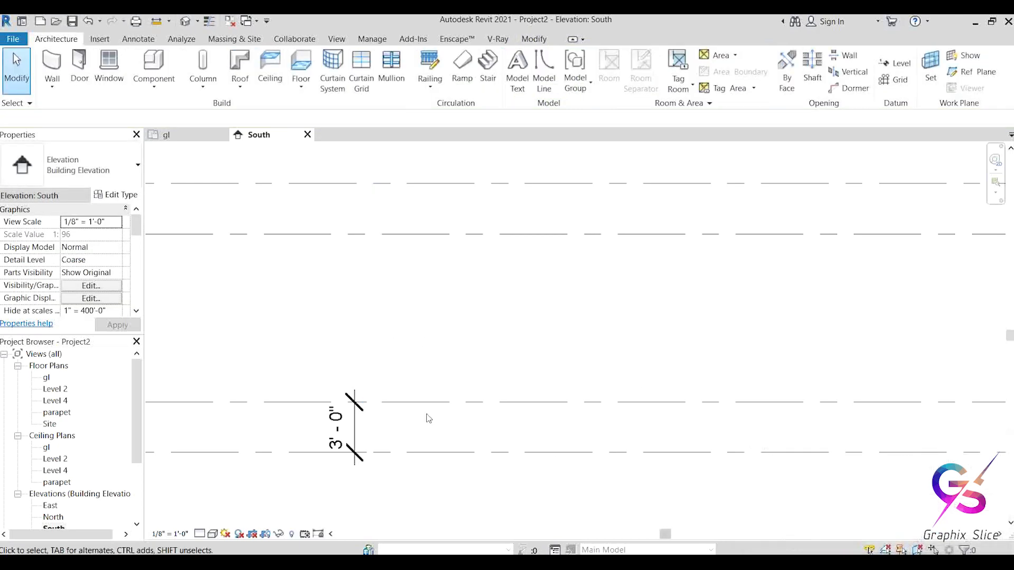
left_click(364, 427)
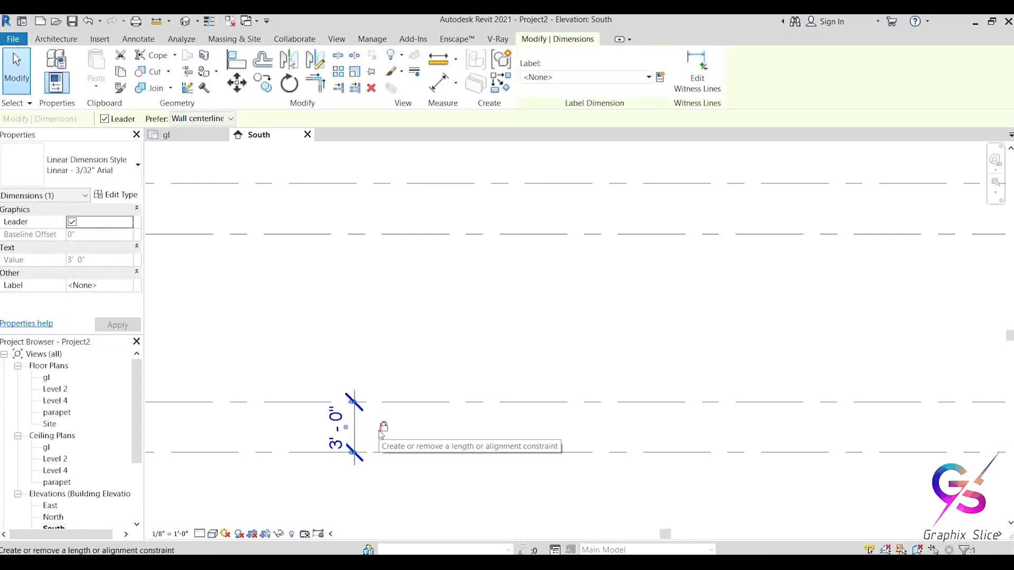
key("Delete")
left_click(787, 542)
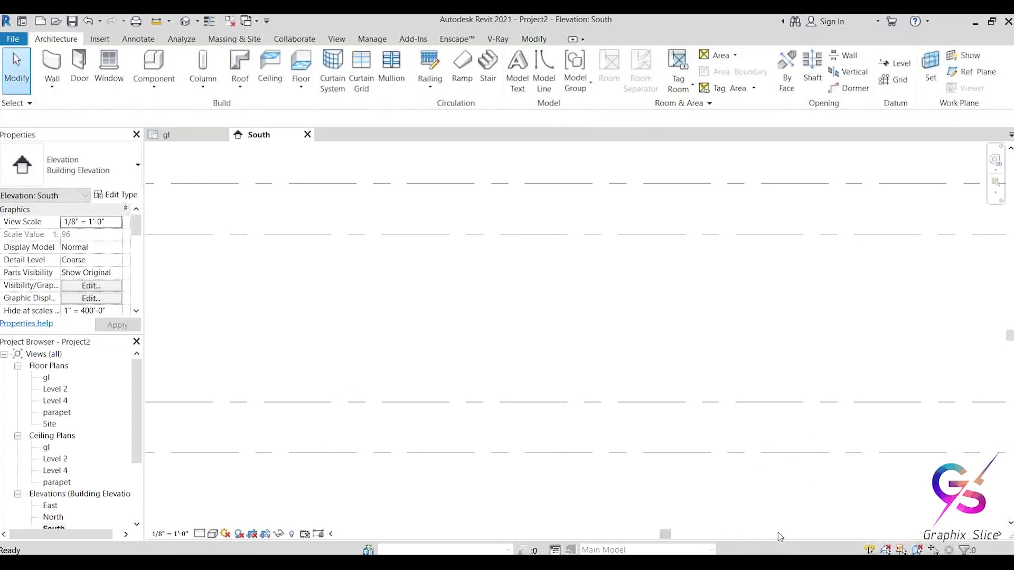
Step: Move the gl level up to an elevation of 4', and undo the move
middle_click_drag(295, 376, 323, 387)
scroll(315, 380, "down", 4)
middle_click_drag(565, 381, 370, 361)
scroll(697, 393, "up", 4)
left_click(656, 324)
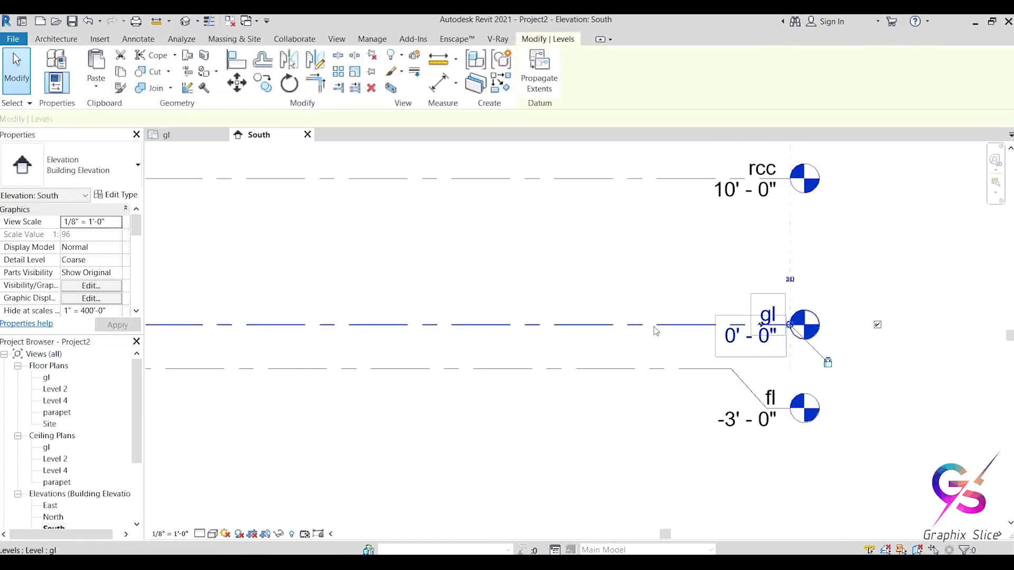
left_click_drag(657, 325, 672, 268)
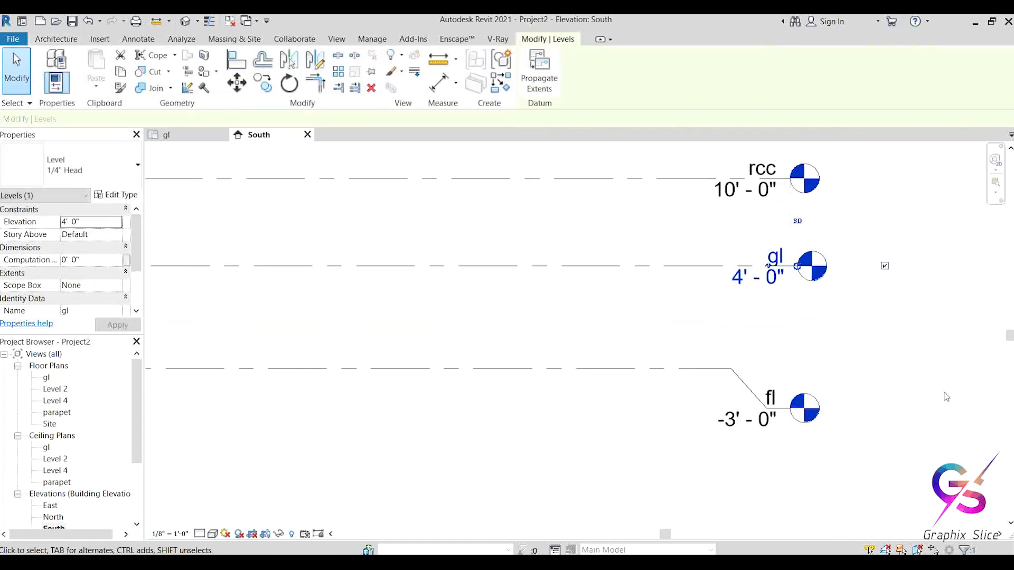
key("ctrl+z")
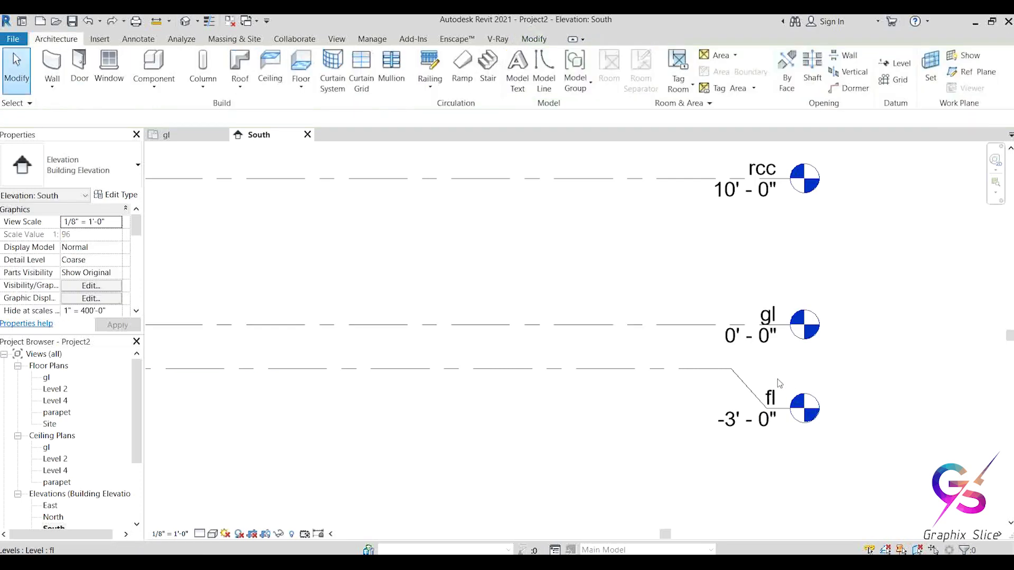
Step: Try an elevation of 2' for the unconstrained gl level, return it to 0', and clear the selection
double_click(750, 334)
type("2")
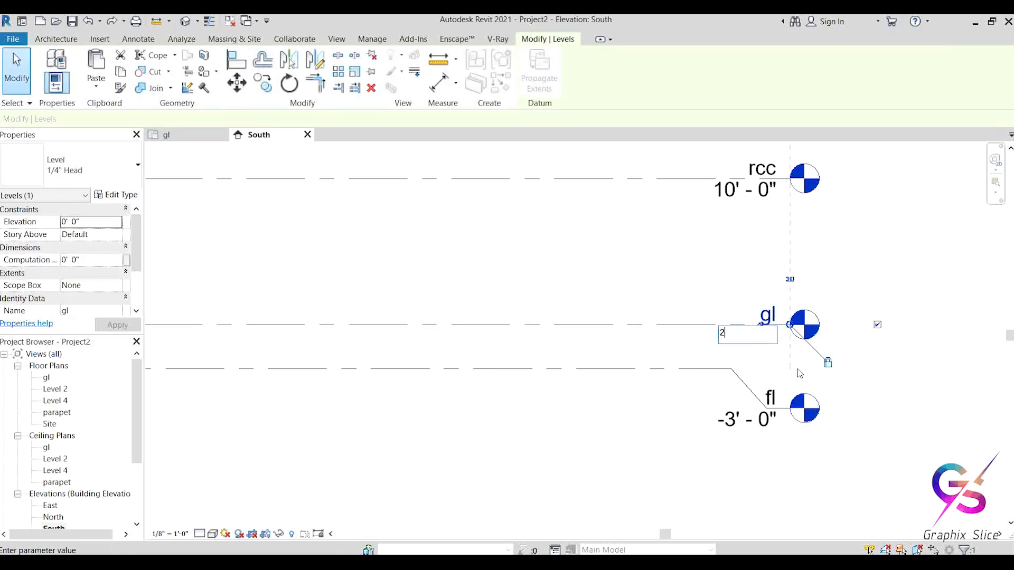
key("Return")
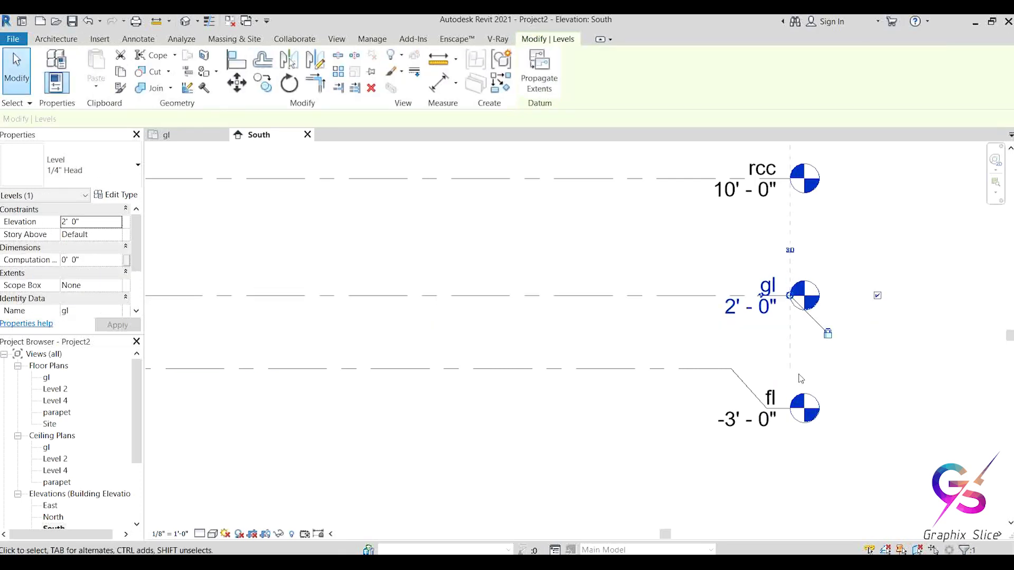
left_click(731, 306)
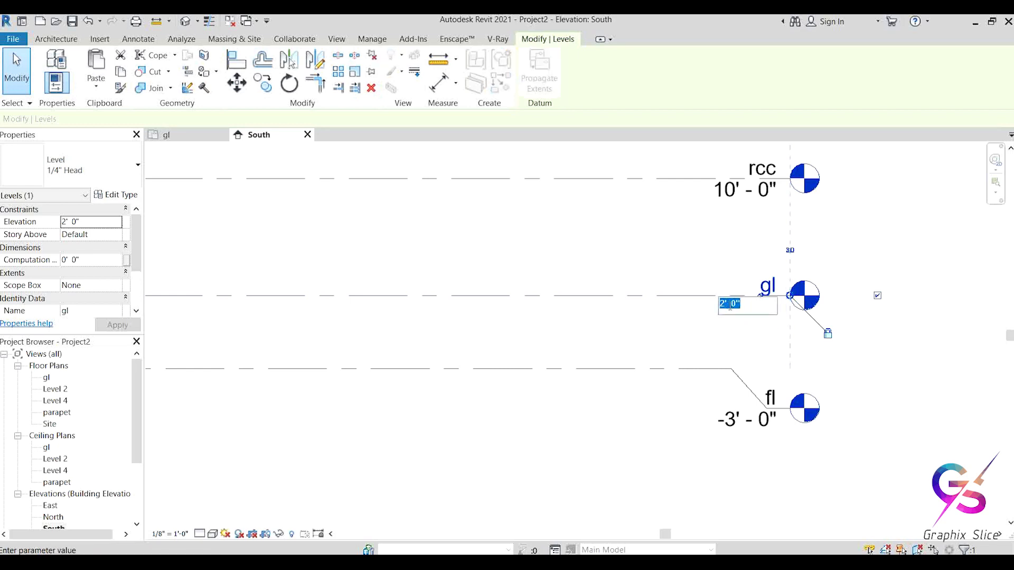
type("0")
key("Return")
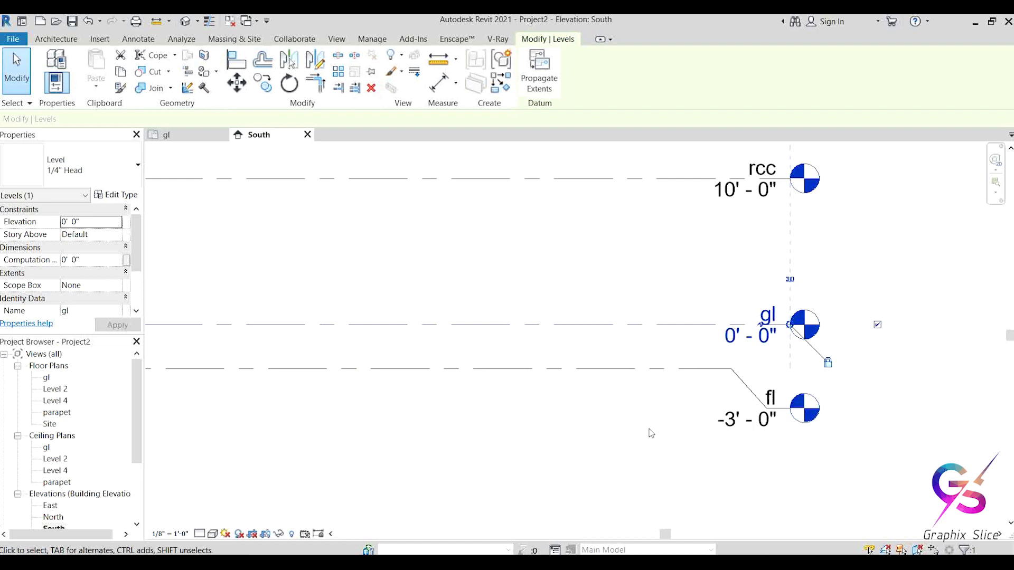
middle_click_drag(684, 320, 655, 390)
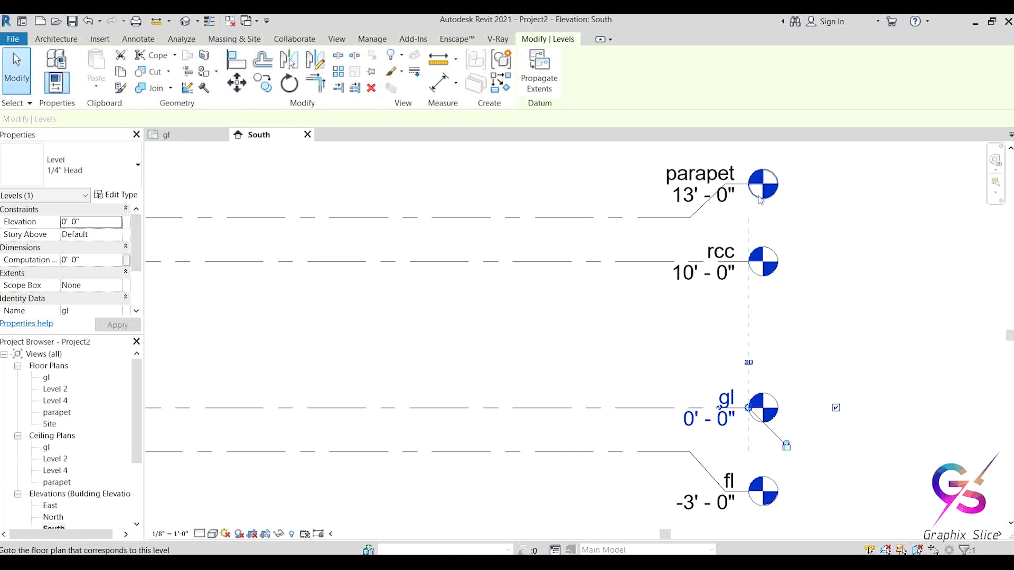
left_click(803, 249)
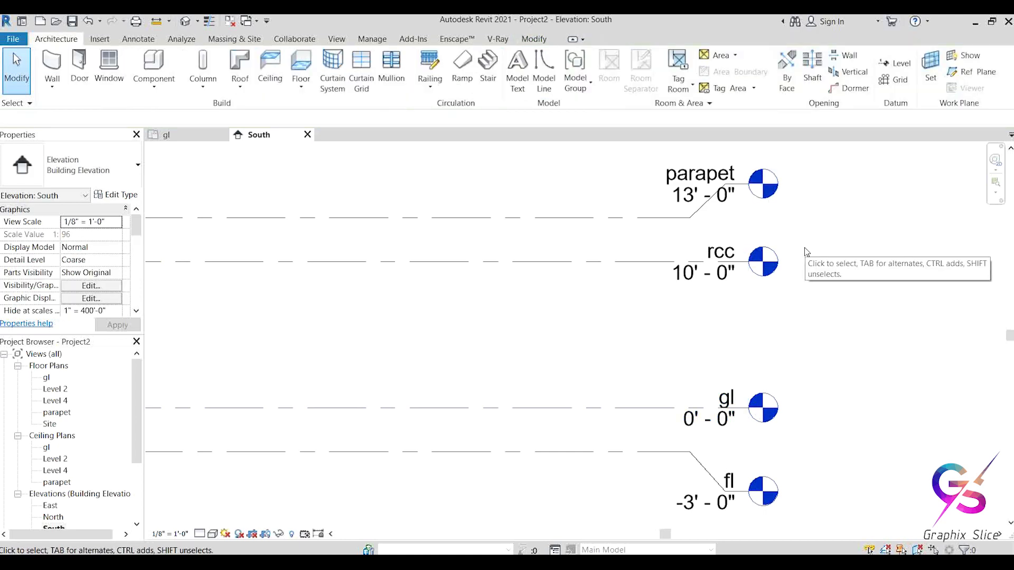
Step: Create a new family from the Metric Level Head.rft template in the English Annotations template folder
left_click(13, 40)
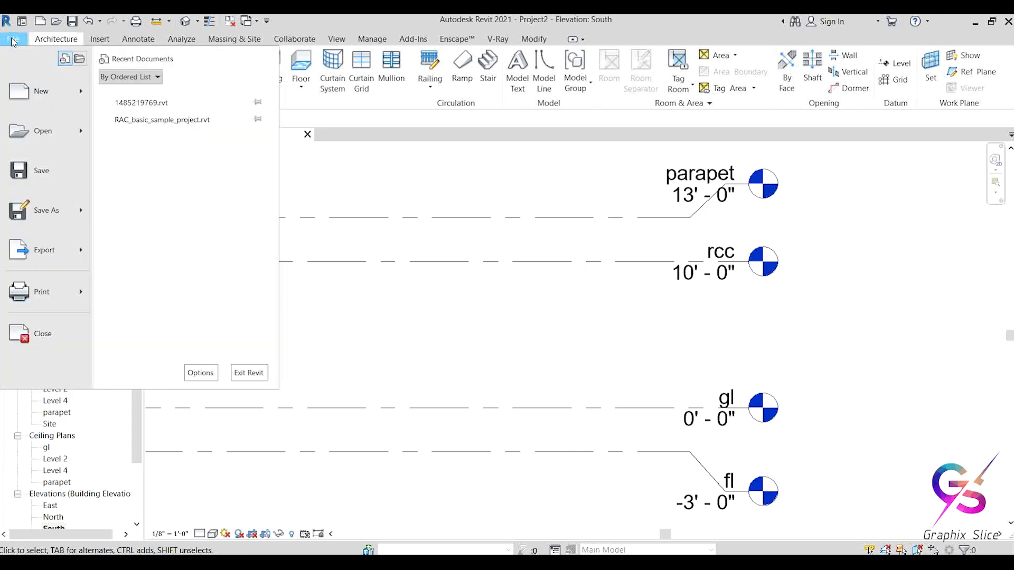
mouse_move(28, 97)
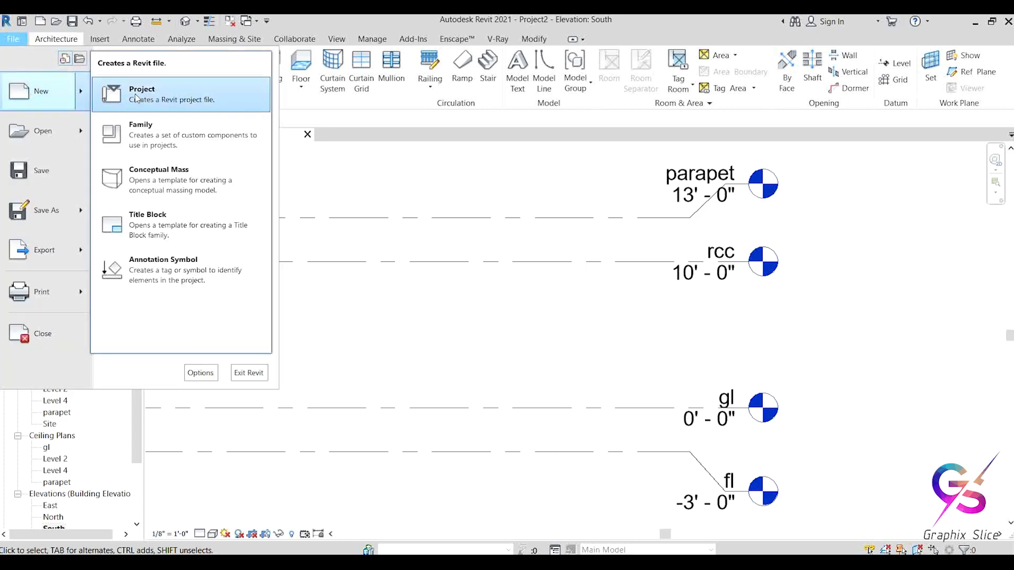
left_click(131, 138)
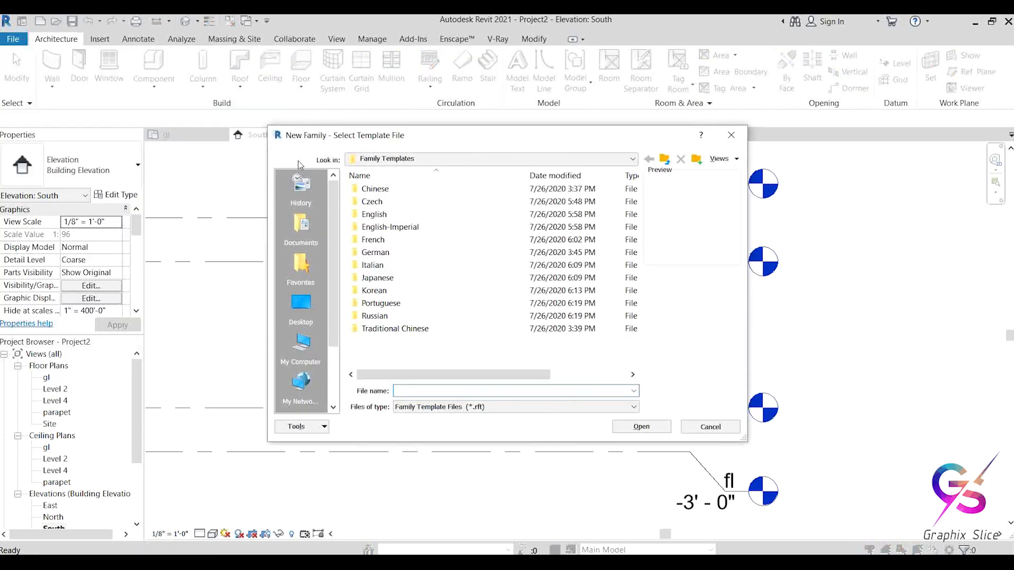
double_click(395, 215)
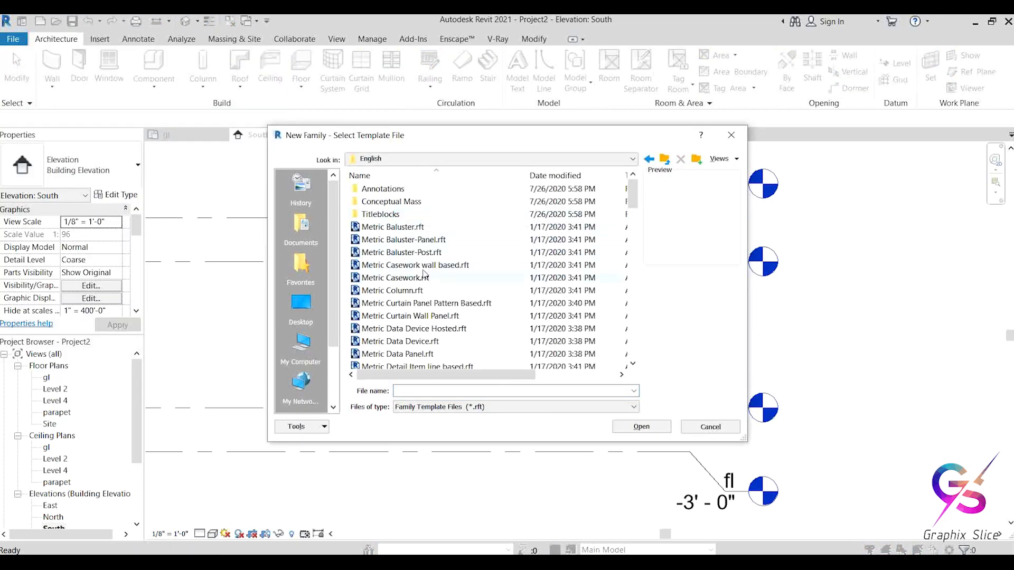
double_click(396, 189)
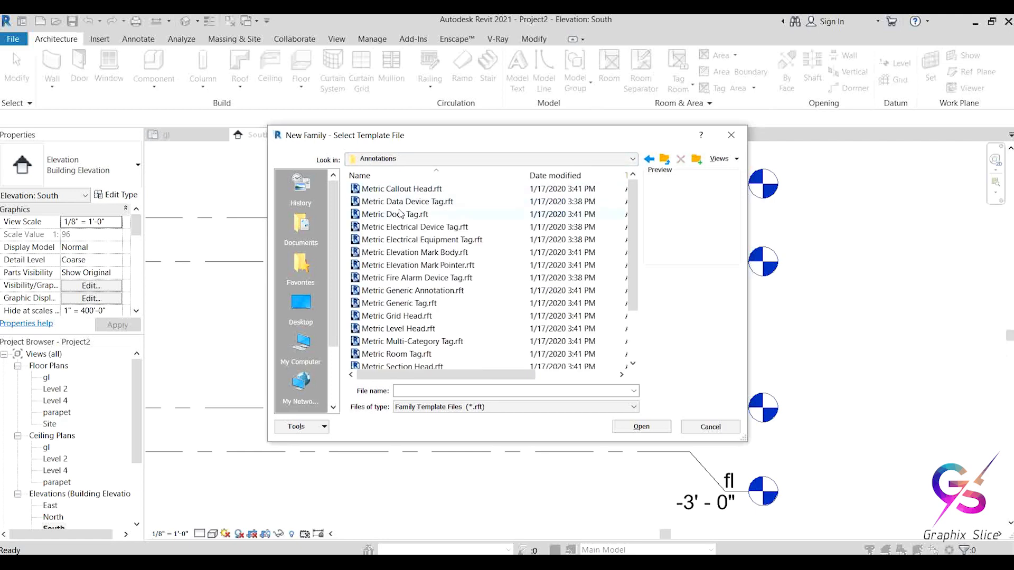
scroll(399, 320, "down", 1)
left_click(426, 292)
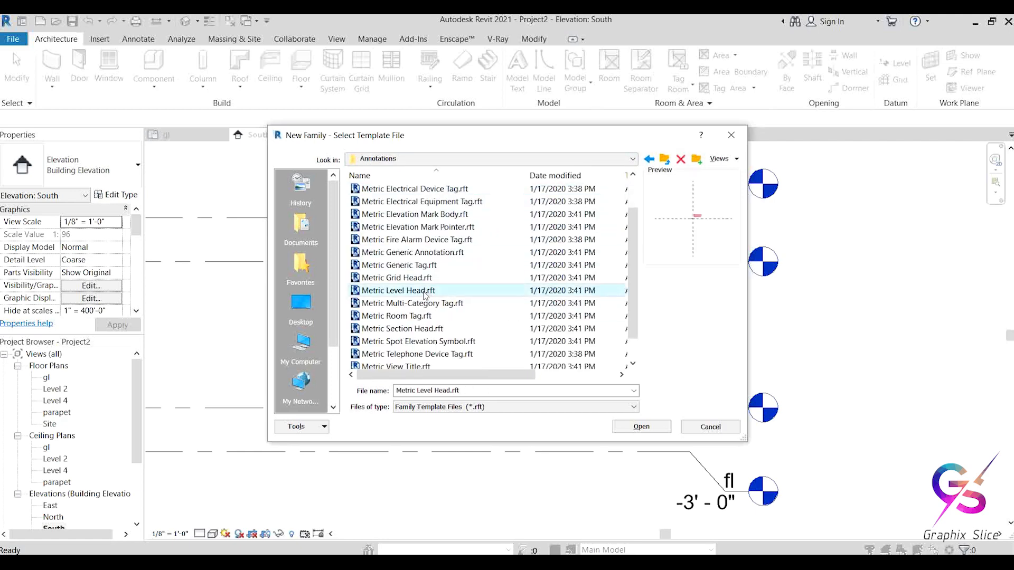
left_click(641, 427)
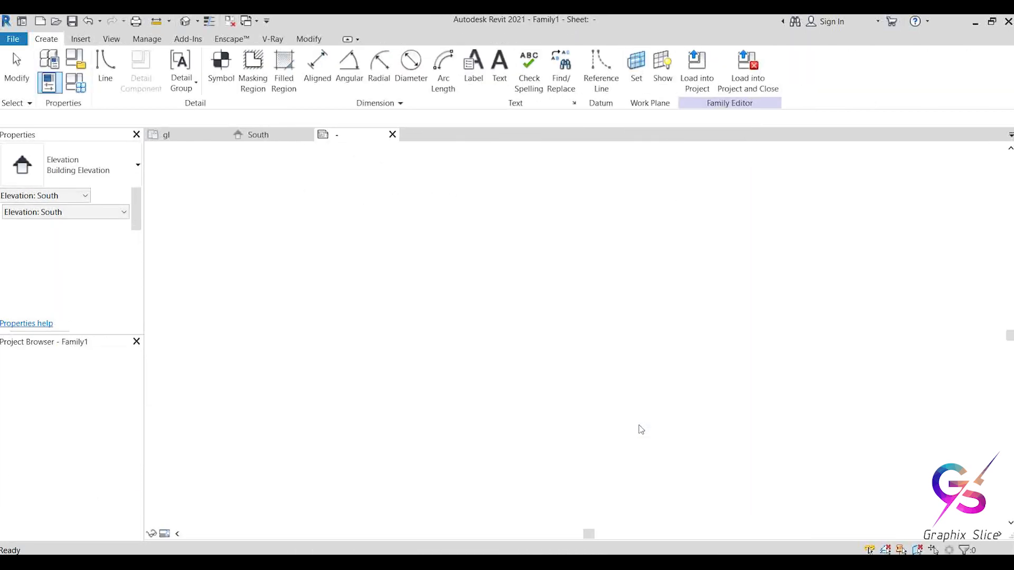
Step: Delete the red instruction note and the dummy level line from the level head family
scroll(589, 328, "up", 10)
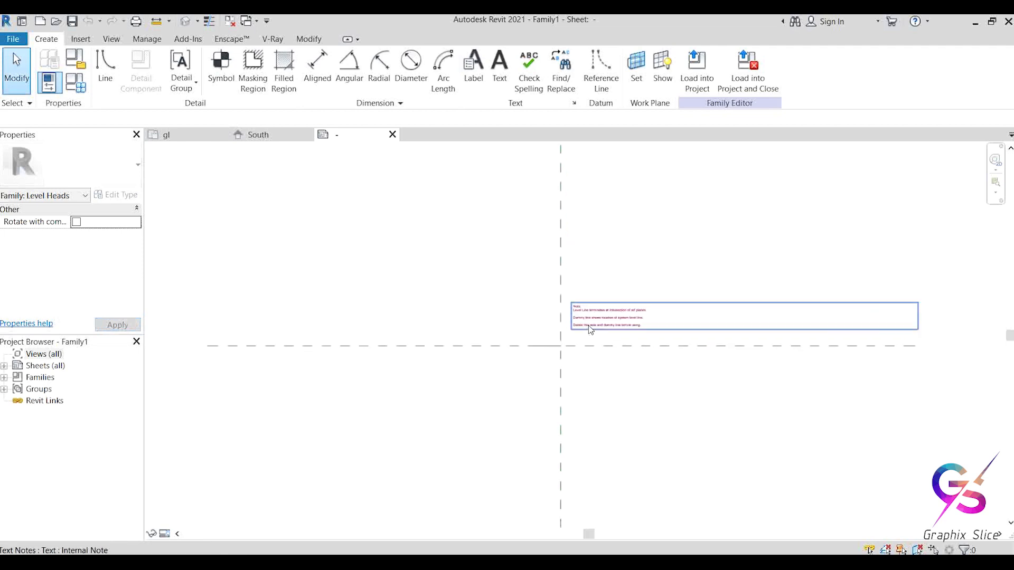
middle_click_drag(611, 364, 544, 380)
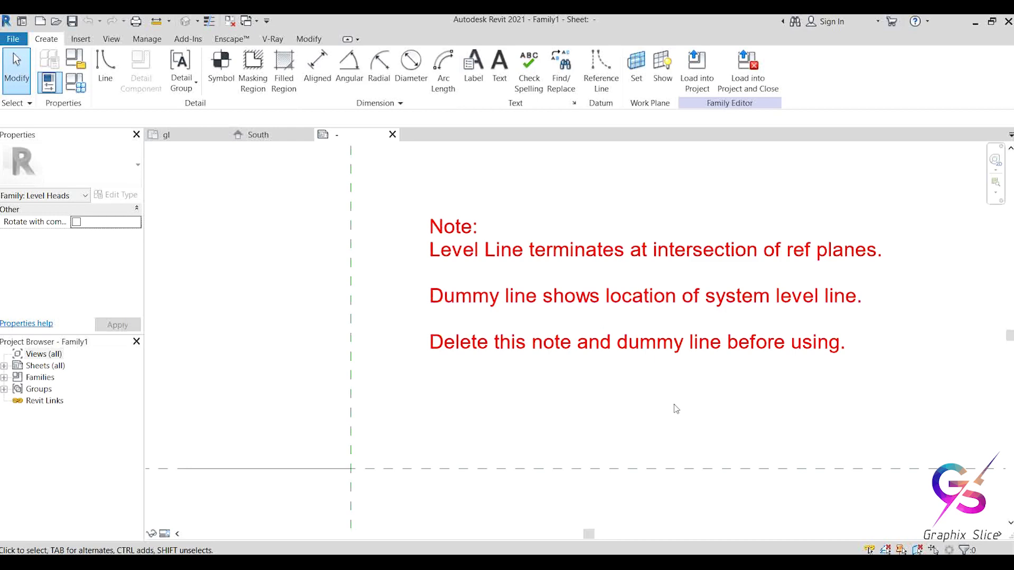
middle_click_drag(676, 410, 709, 410)
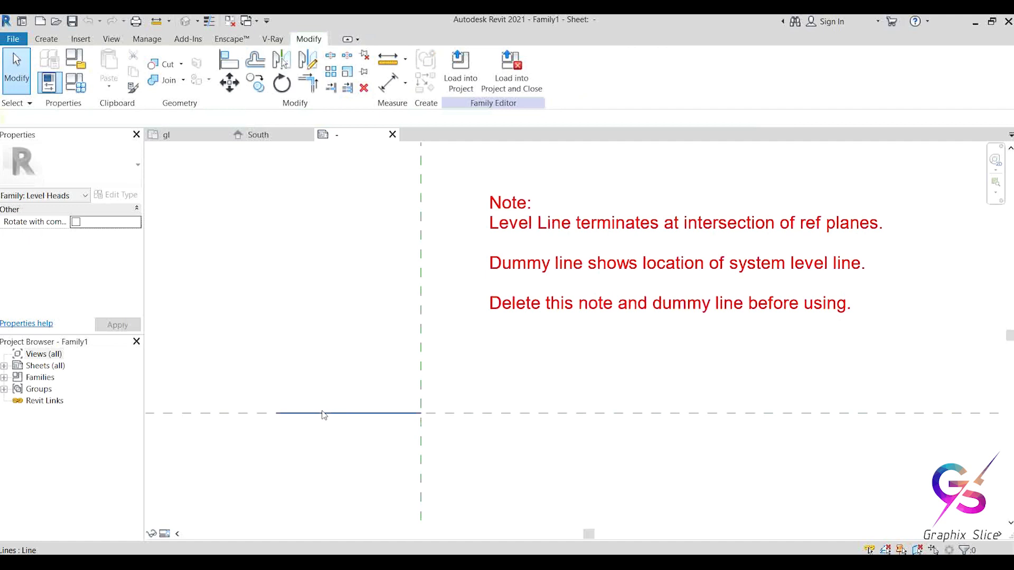
left_click(323, 413)
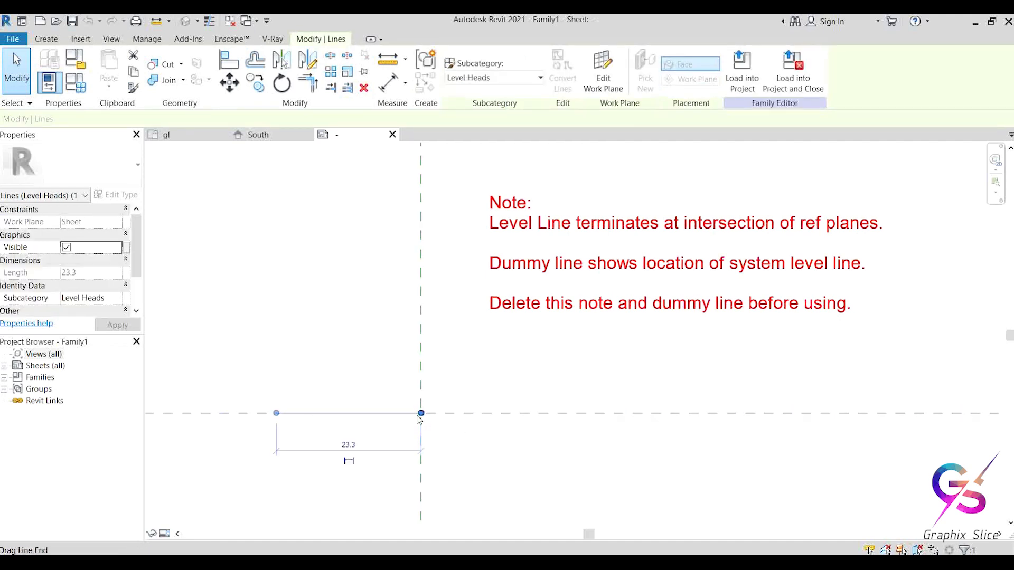
left_click(552, 304)
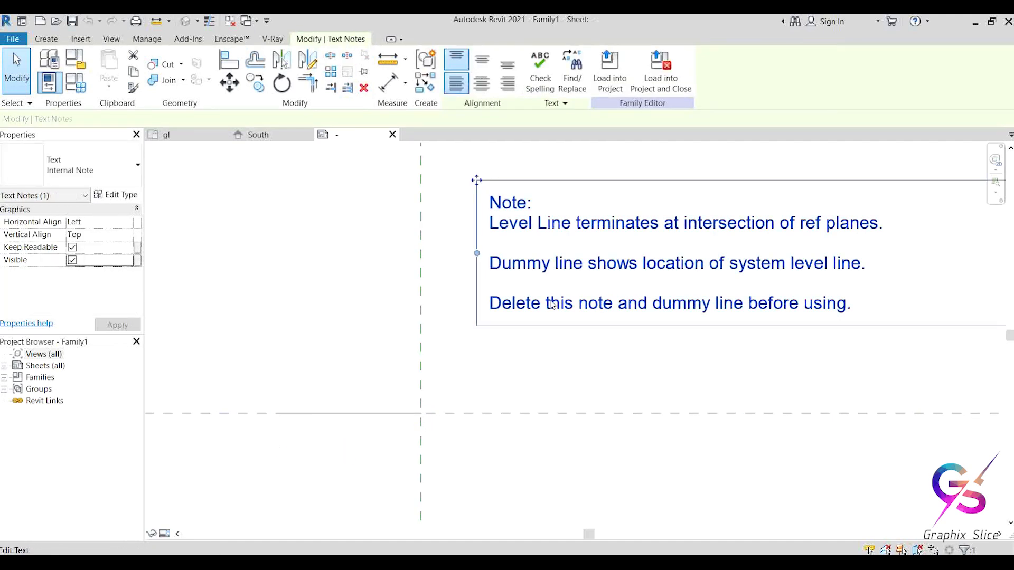
key("Delete")
left_click(356, 415)
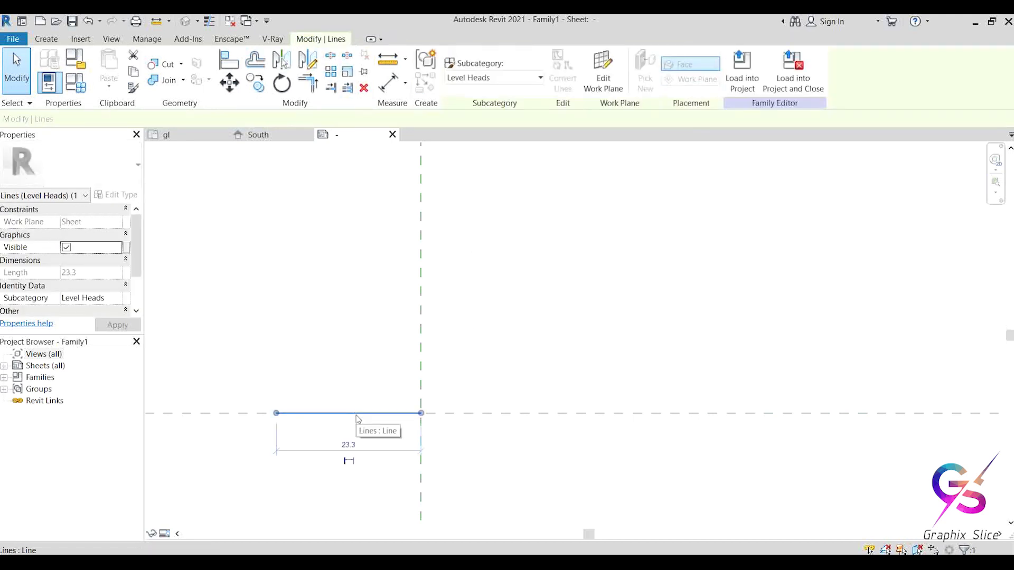
key("Delete")
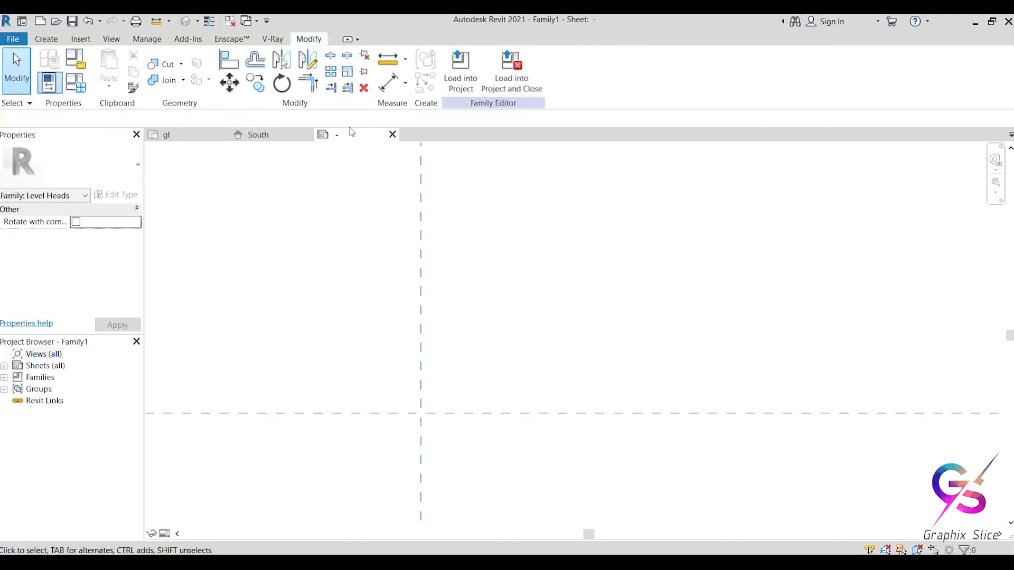
Step: Draw a 6-sided inscribed polygon of about 5.0 radius, centred on the horizontal reference plane with one vertex at the reference plane intersection
left_click(46, 40)
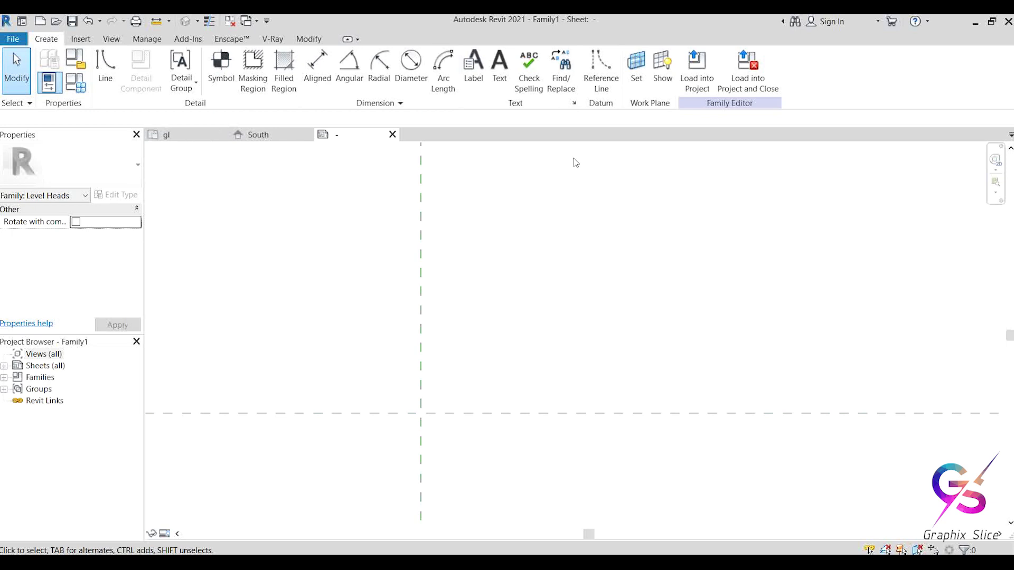
left_click(104, 70)
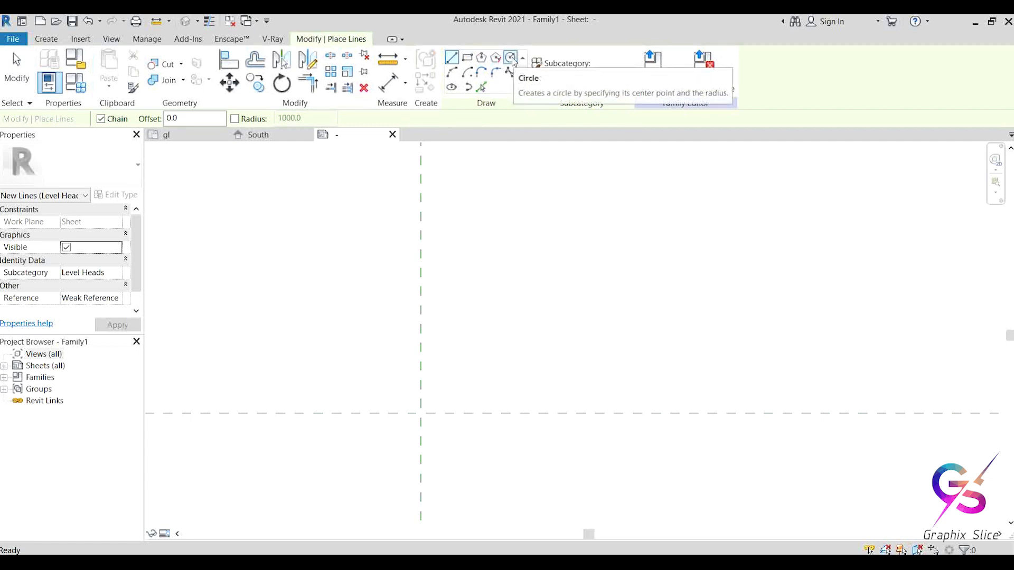
left_click(481, 57)
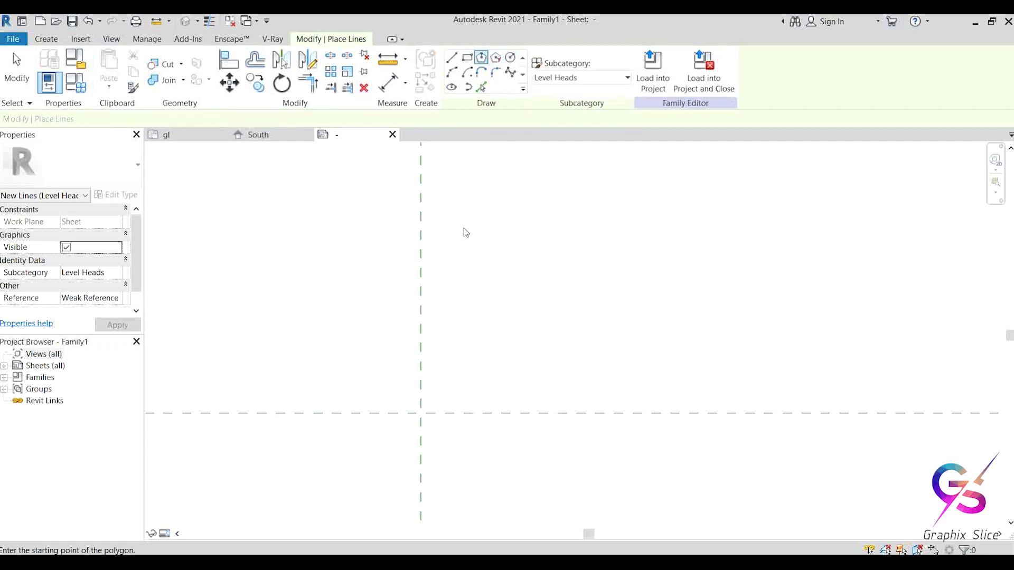
left_click(452, 413)
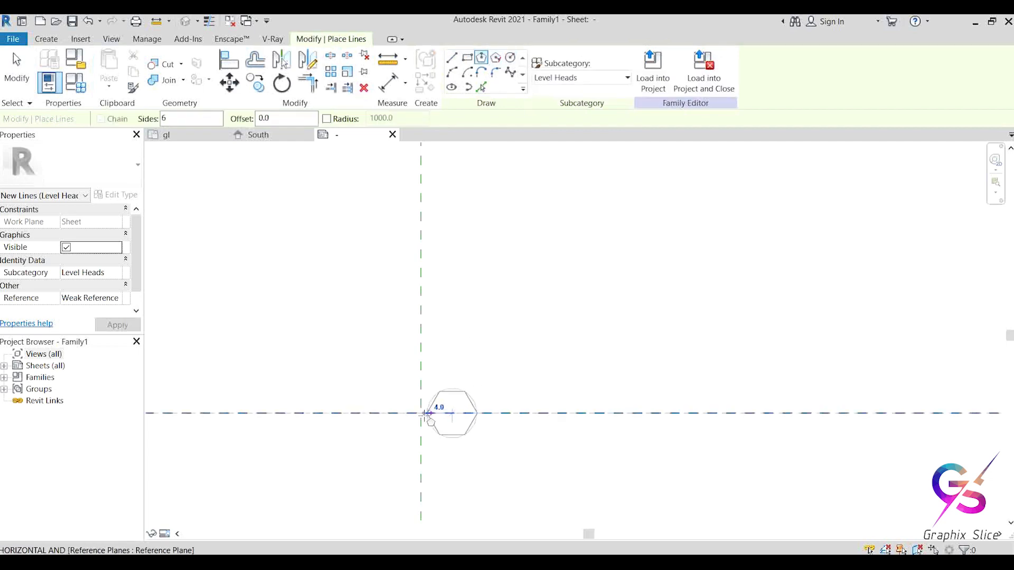
left_click(421, 413)
scroll(421, 422, "up", 4)
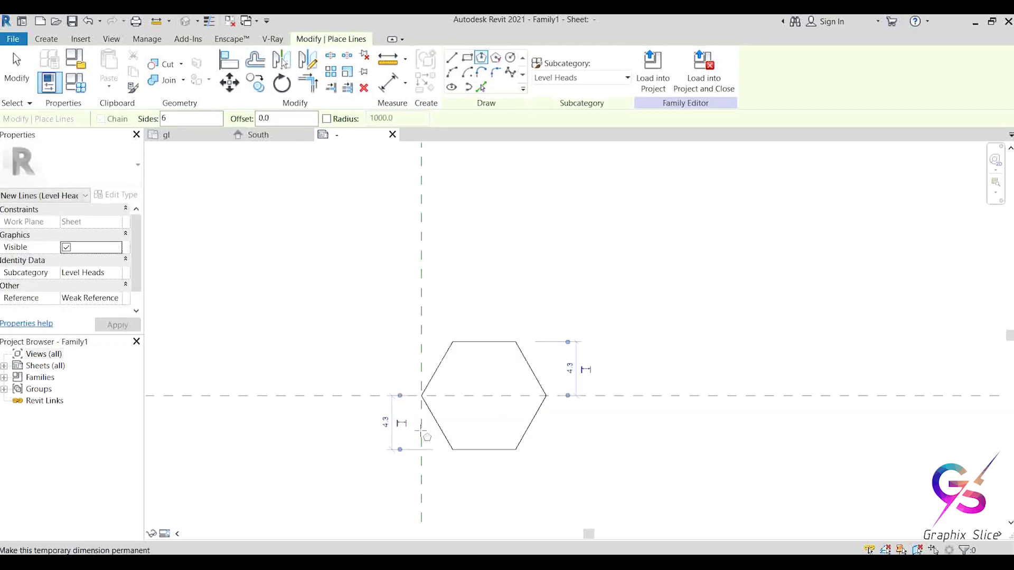
scroll(421, 432, "up", 2)
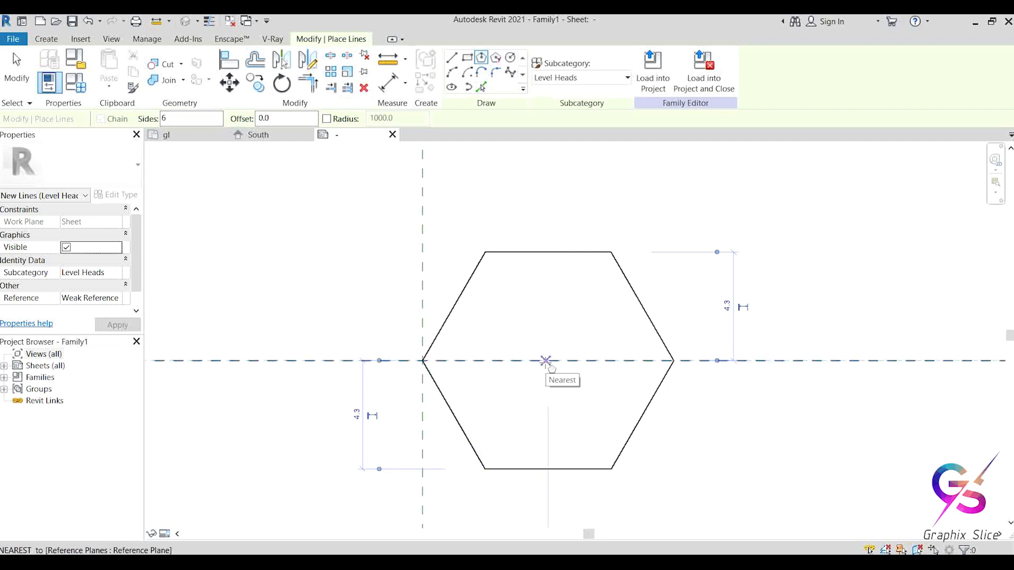
Step: Create a Solid Black filled region over the hexagon's upper middle triangle, and turn on Thin Lines
left_click(44, 40)
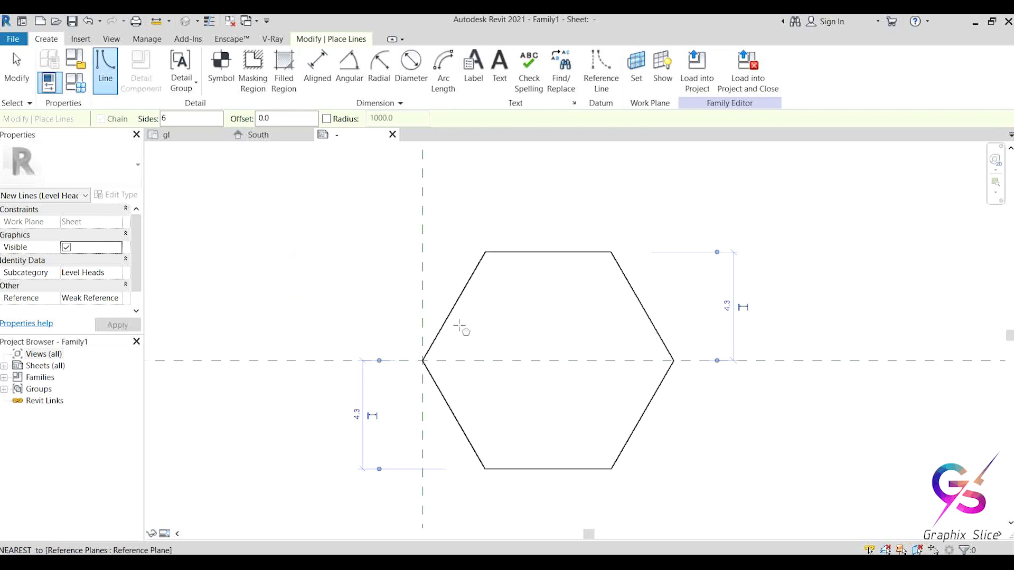
left_click(286, 65)
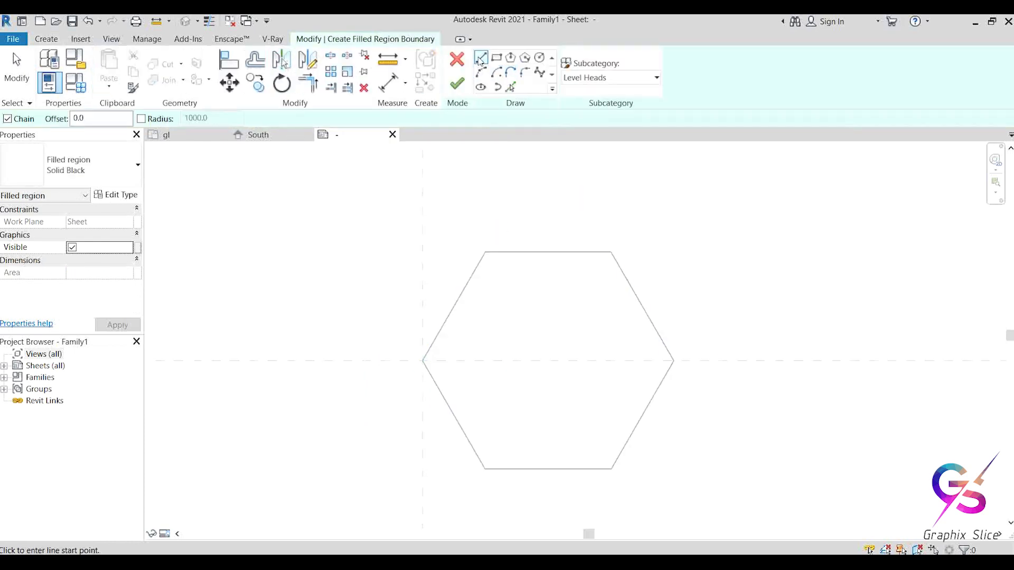
left_click(485, 252)
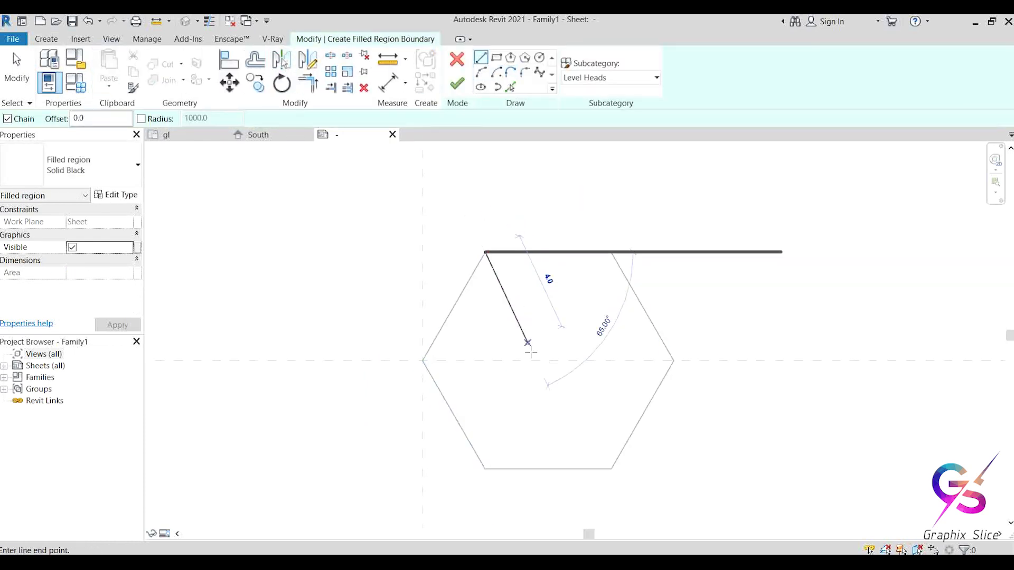
left_click(547, 361)
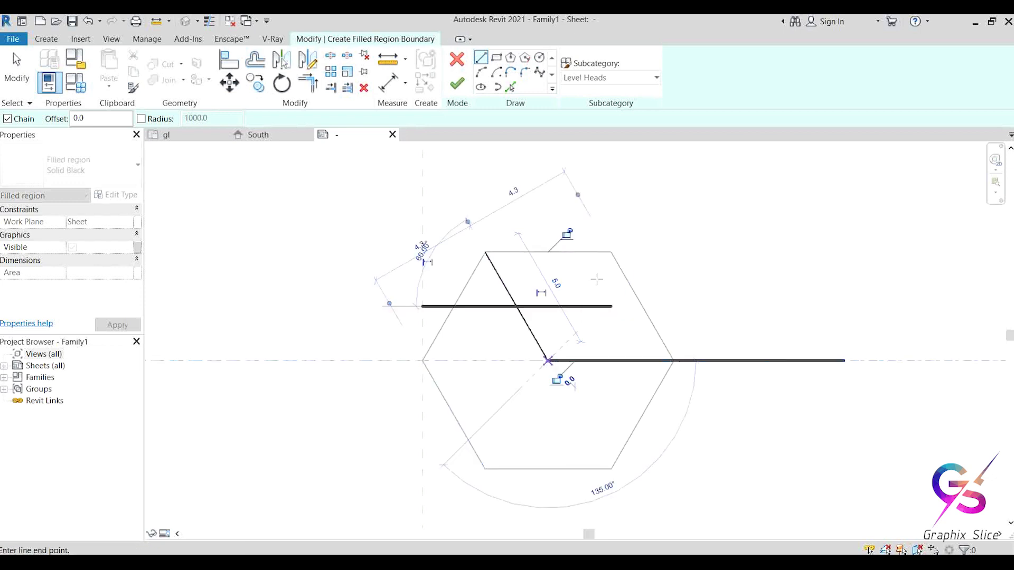
left_click(611, 252)
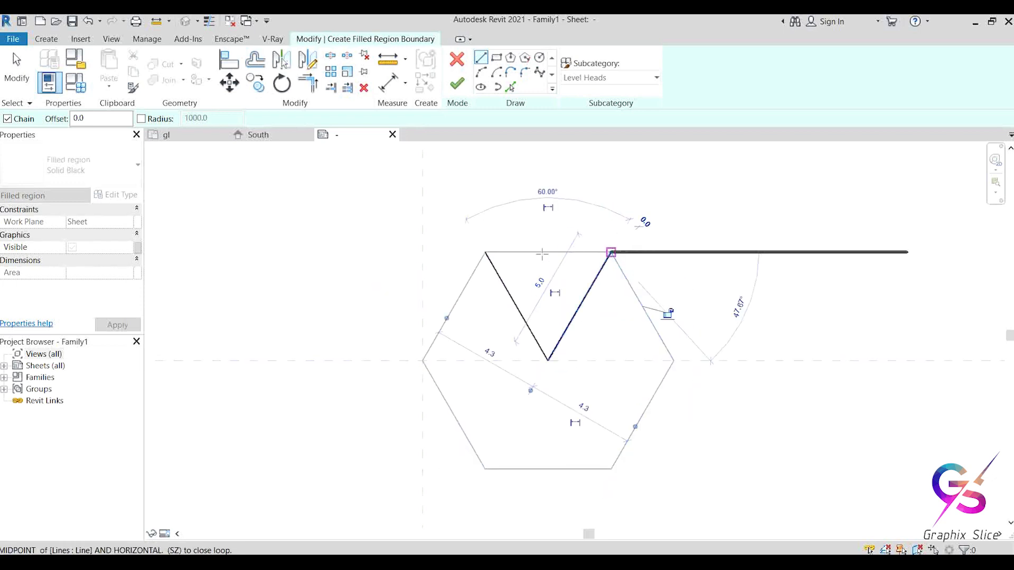
left_click(484, 253)
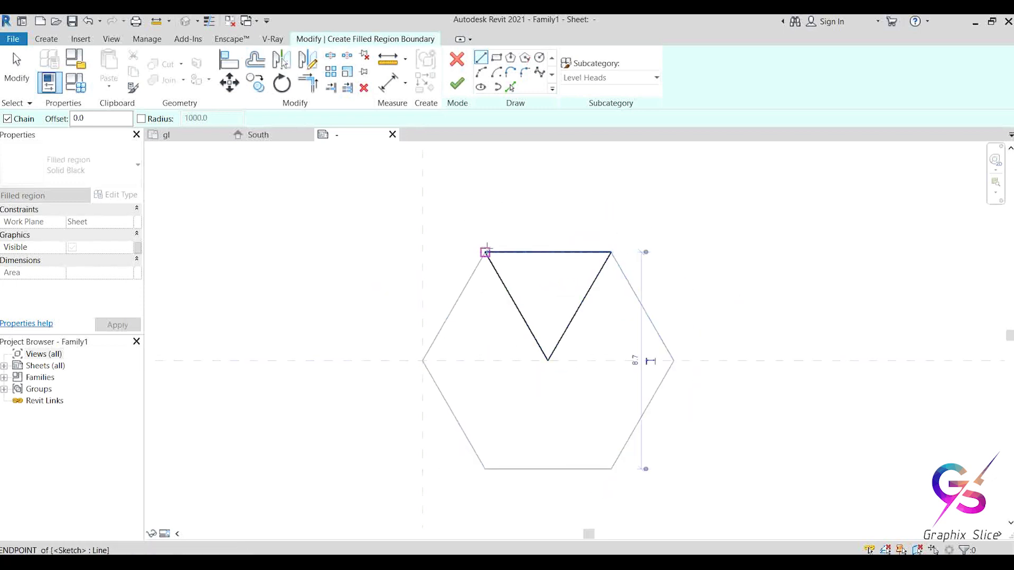
left_click(457, 84)
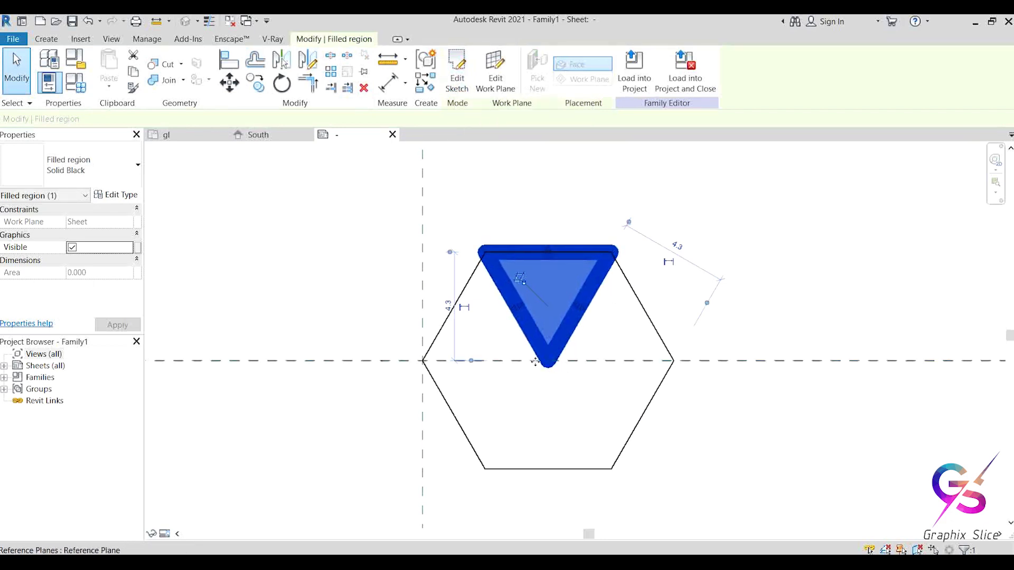
left_click(210, 24)
key("Escape")
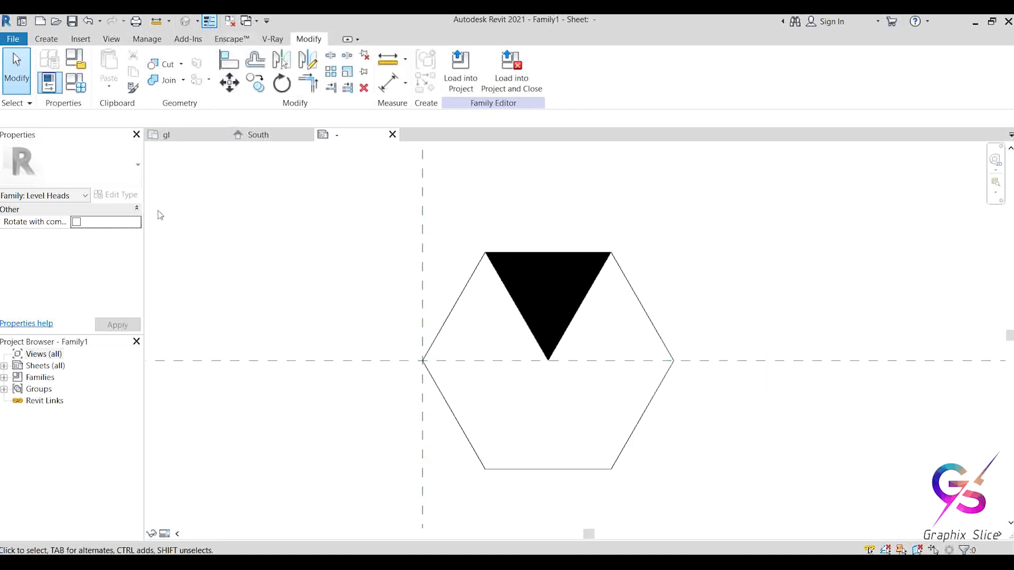
Step: Create a Solid Black filled region over the hexagon's lower-left triangle, between its centre, left vertex and lower-left vertex
left_click(49, 41)
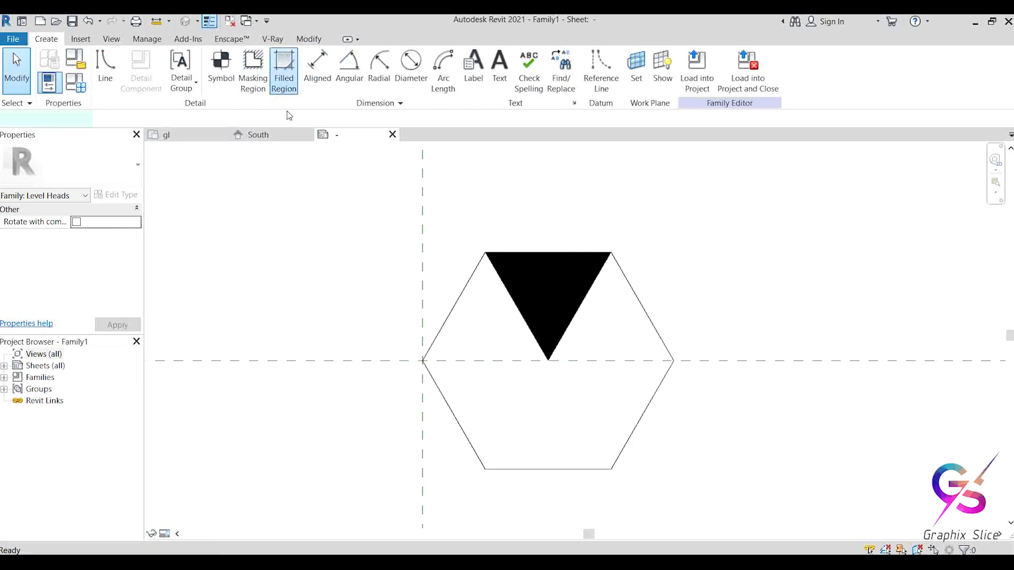
left_click(283, 79)
left_click(548, 360)
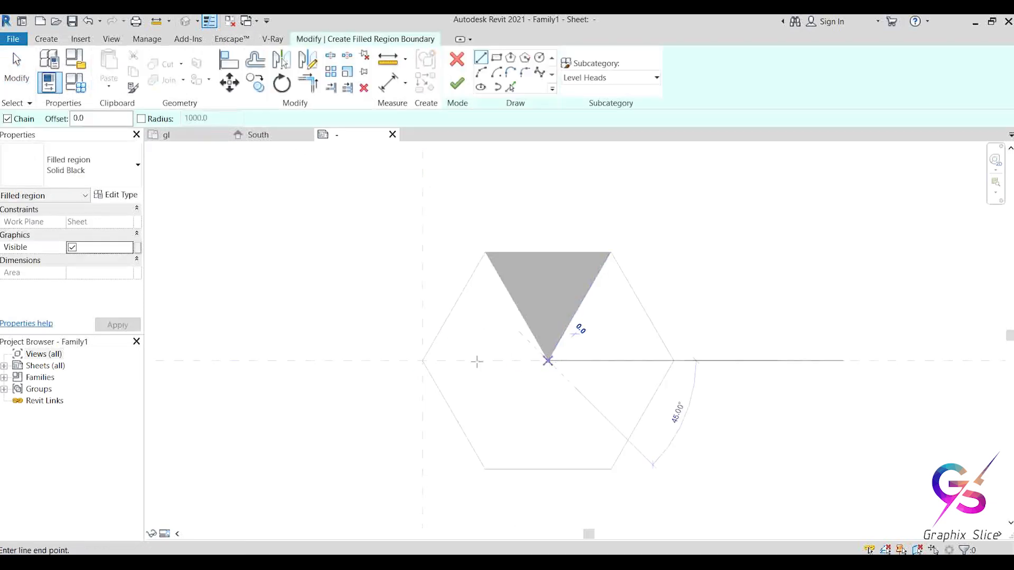
left_click(423, 361)
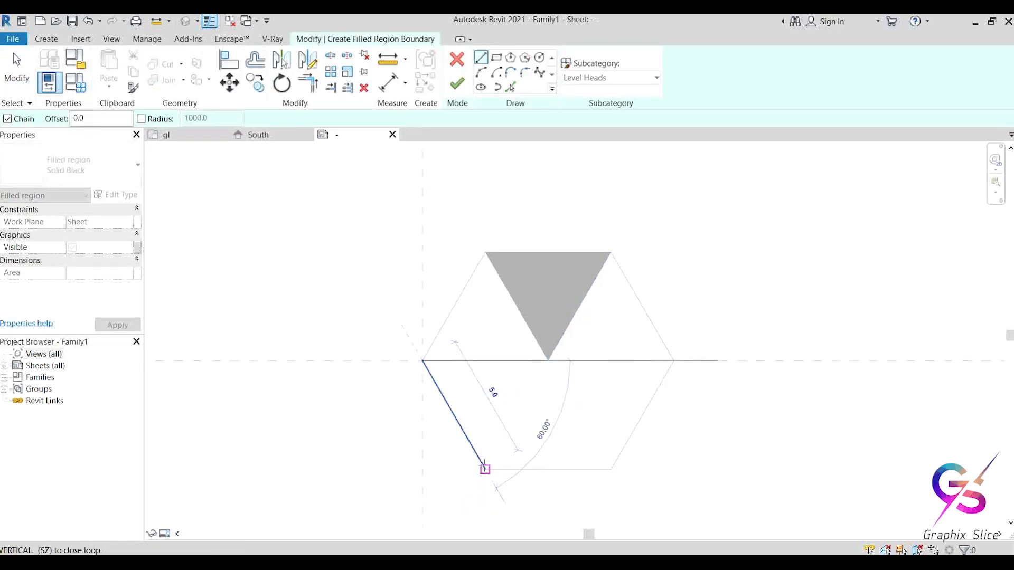
left_click(485, 468)
left_click(547, 360)
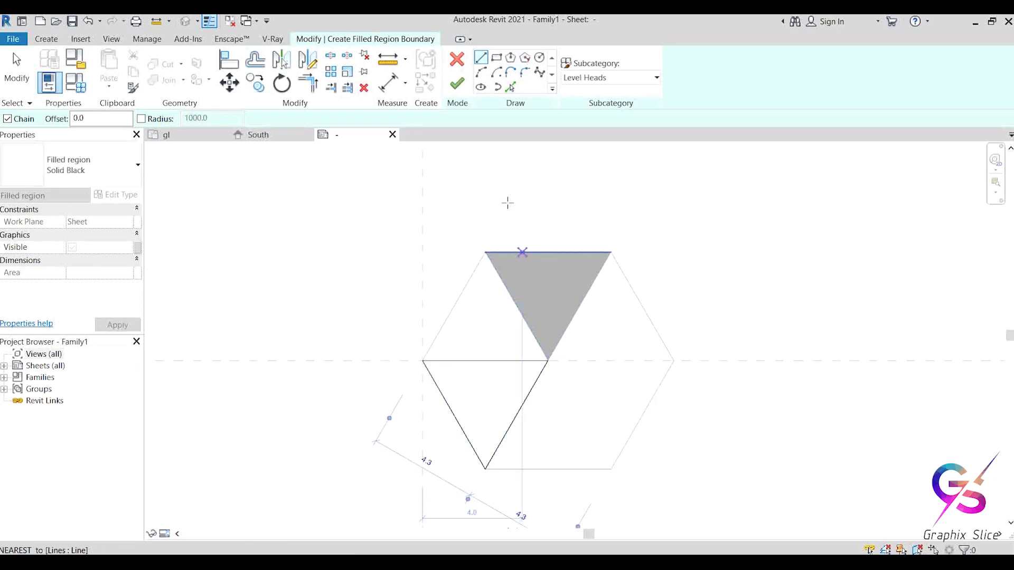
left_click(457, 83)
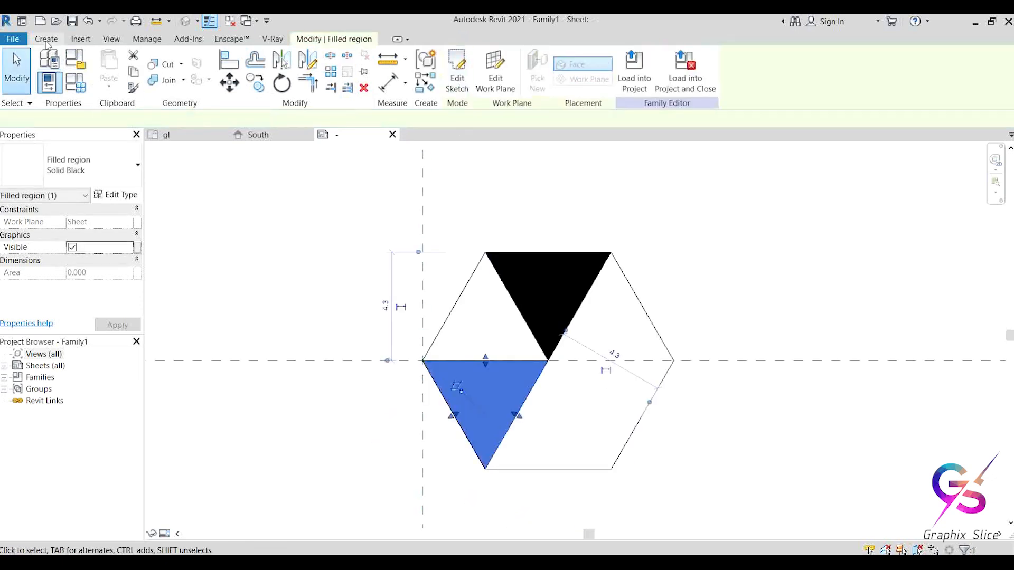
Step: Create a Solid Black filled region over the hexagon's lower-right triangle, between its centre, right vertex and lower-right vertex
left_click(47, 39)
left_click(282, 69)
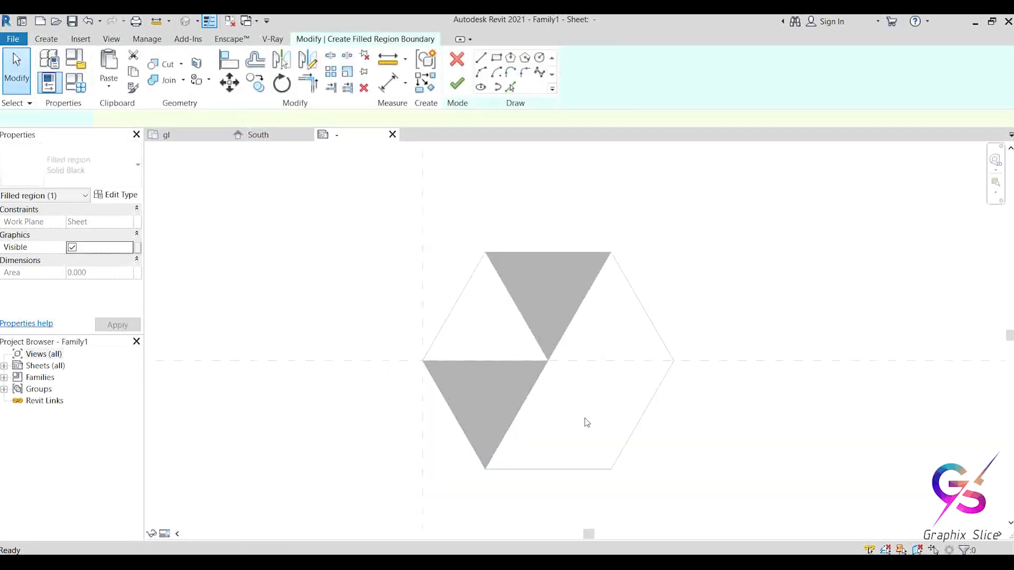
left_click(548, 361)
left_click(673, 361)
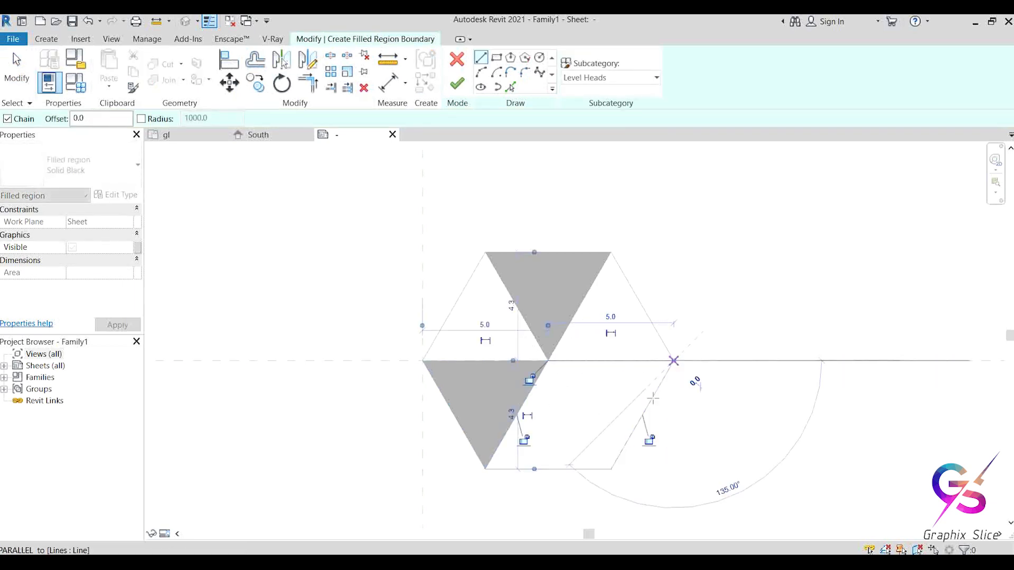
left_click(611, 469)
left_click(547, 360)
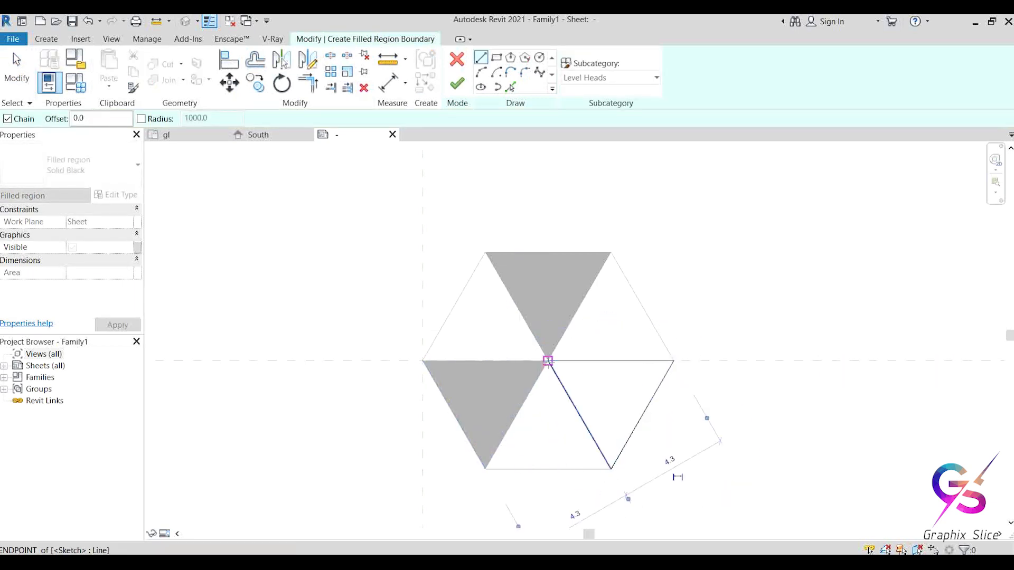
left_click(458, 83)
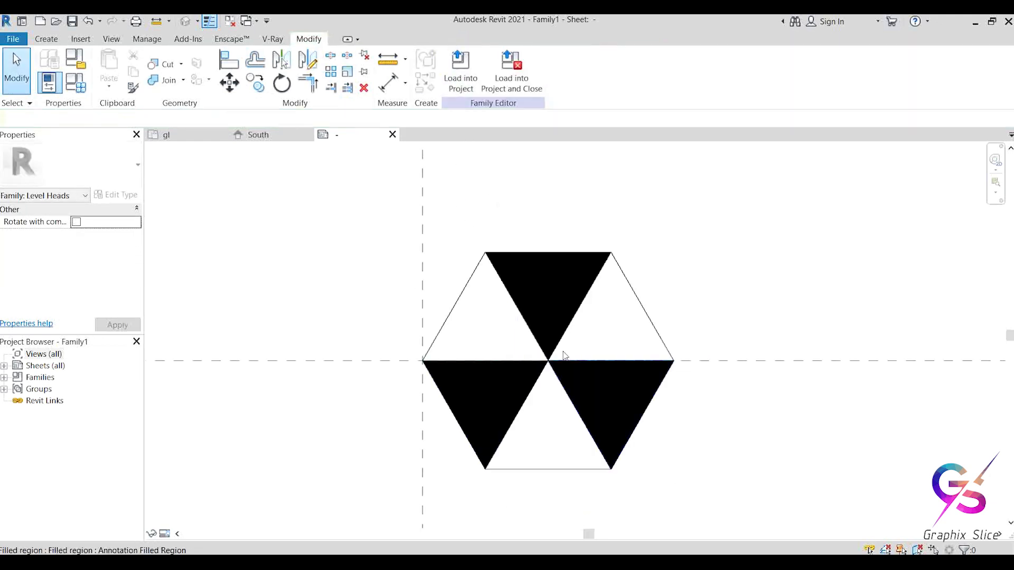
Step: Place a 3mm label with the Name parameter just left of the hexagon, above the horizontal reference plane
scroll(509, 245, "down", 2)
middle_click_drag(589, 444, 643, 397)
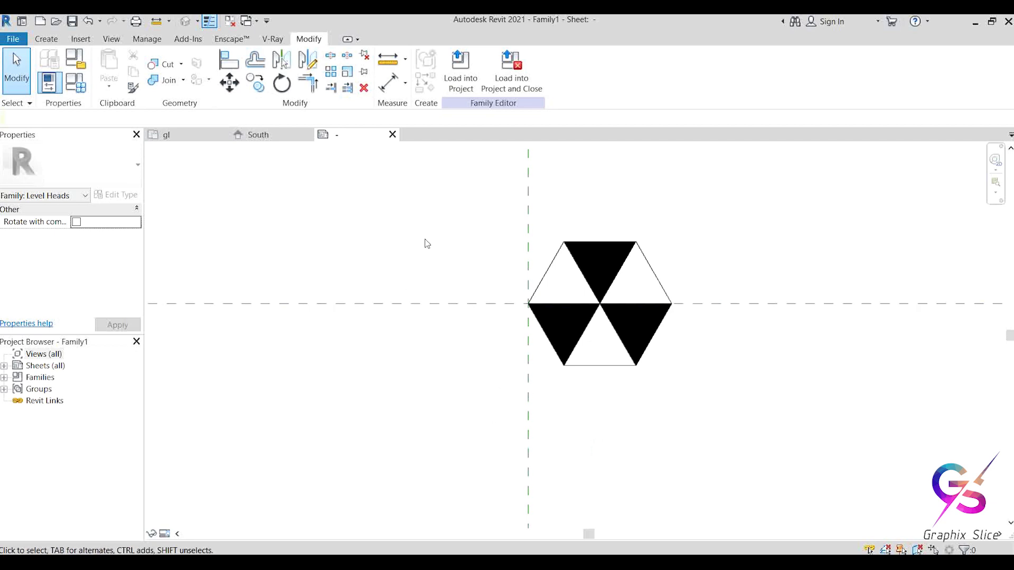
left_click(45, 40)
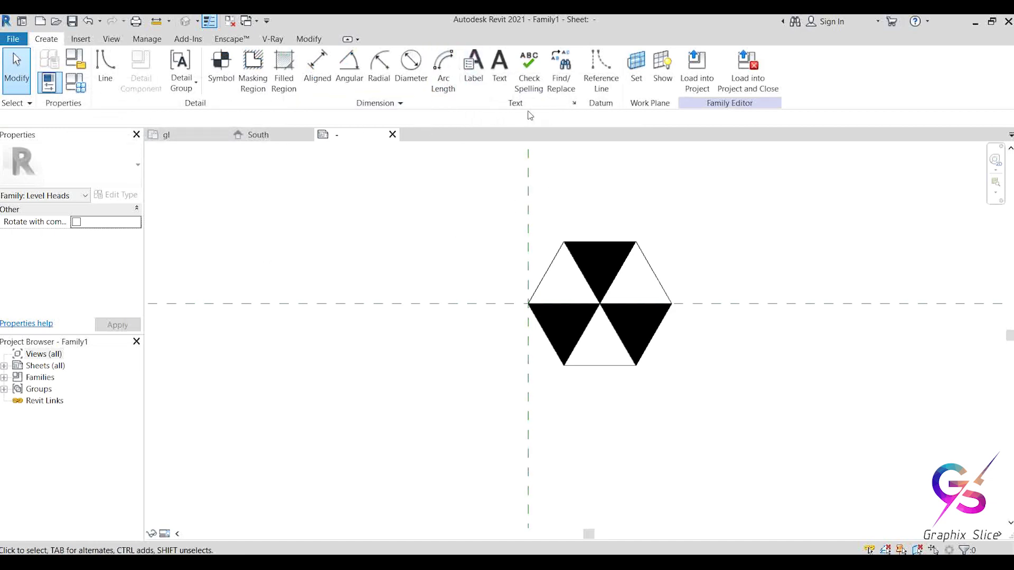
left_click(474, 66)
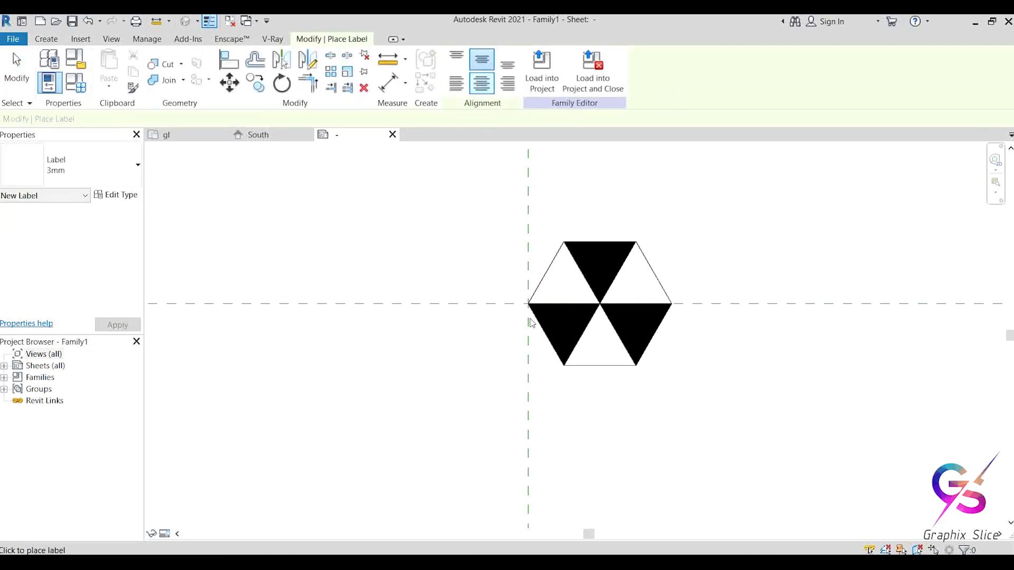
left_click(455, 277)
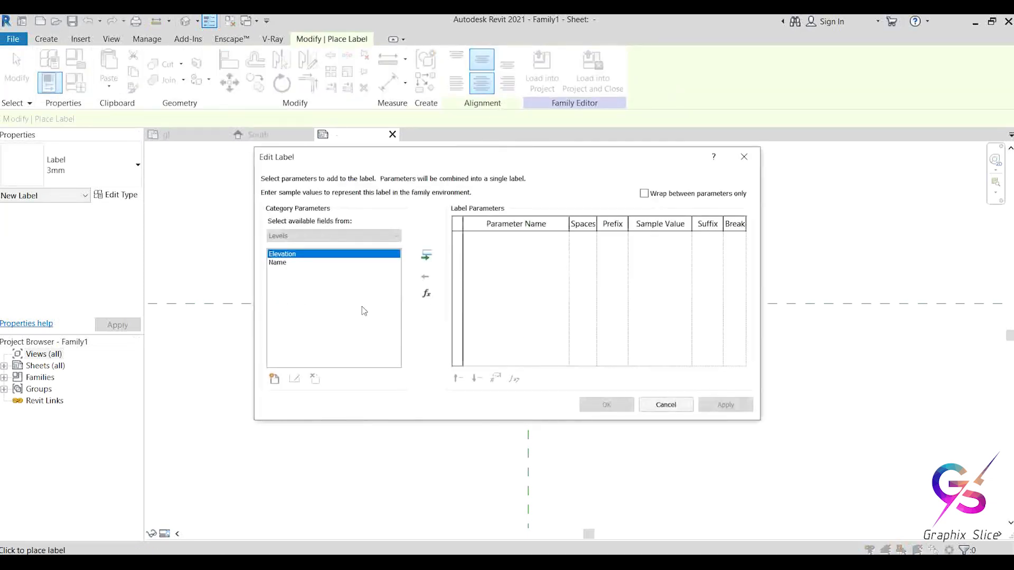
left_click(280, 264)
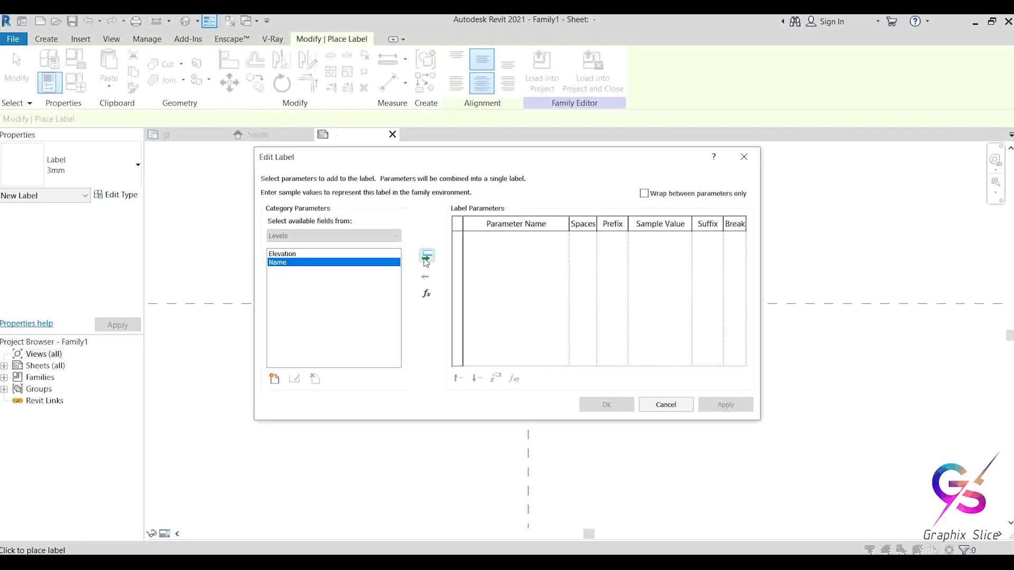
left_click(426, 258)
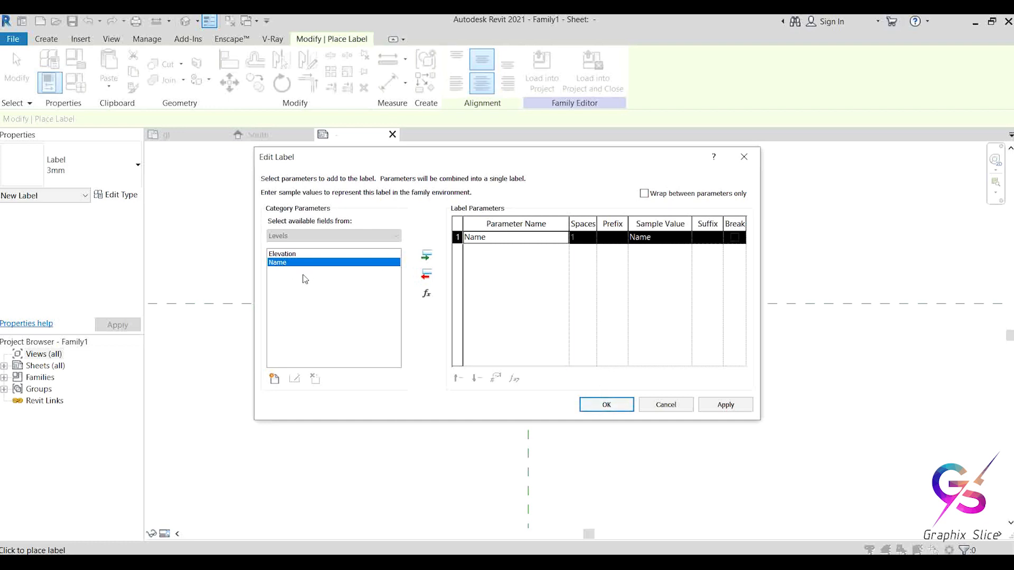
left_click(606, 405)
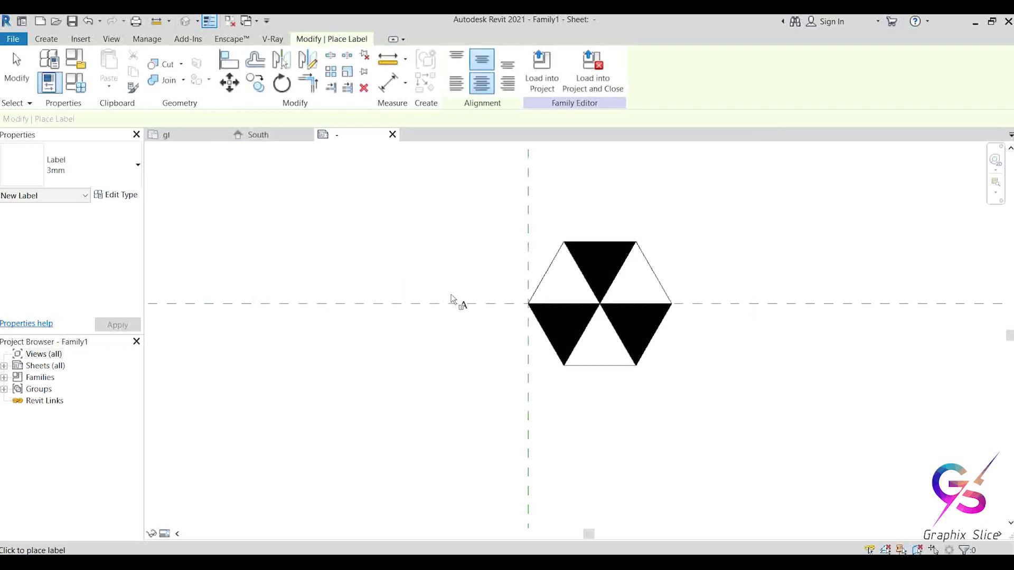
Step: Place a second 3mm label with the Elevation parameter beside the hexagon and finish placing labels
left_click(439, 288)
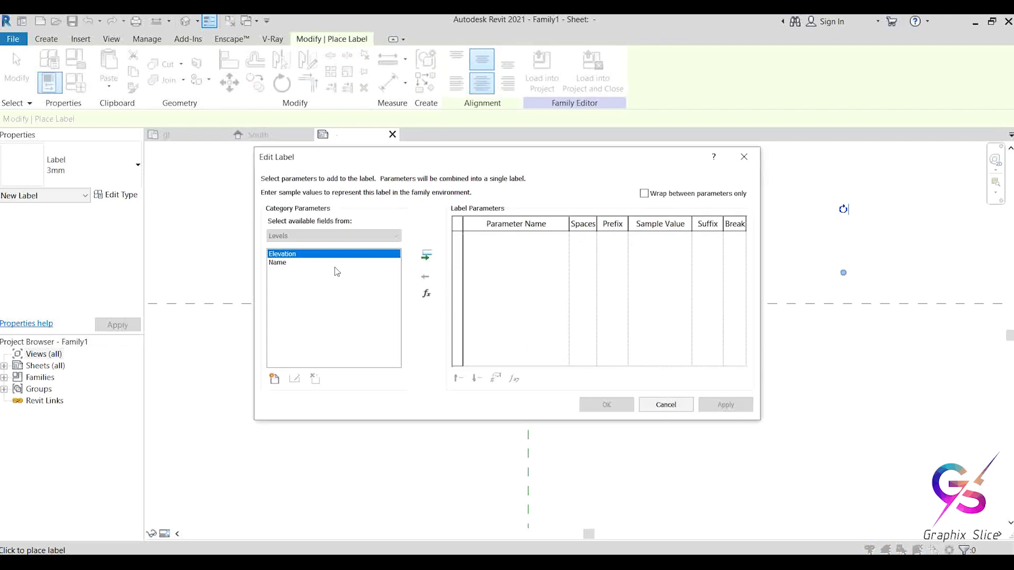
left_click(426, 256)
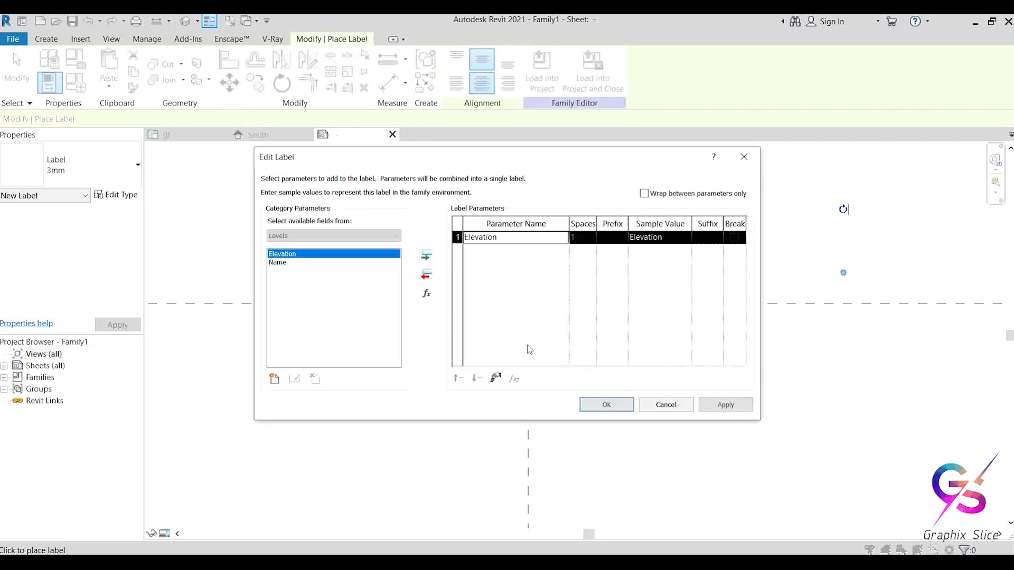
left_click(598, 405)
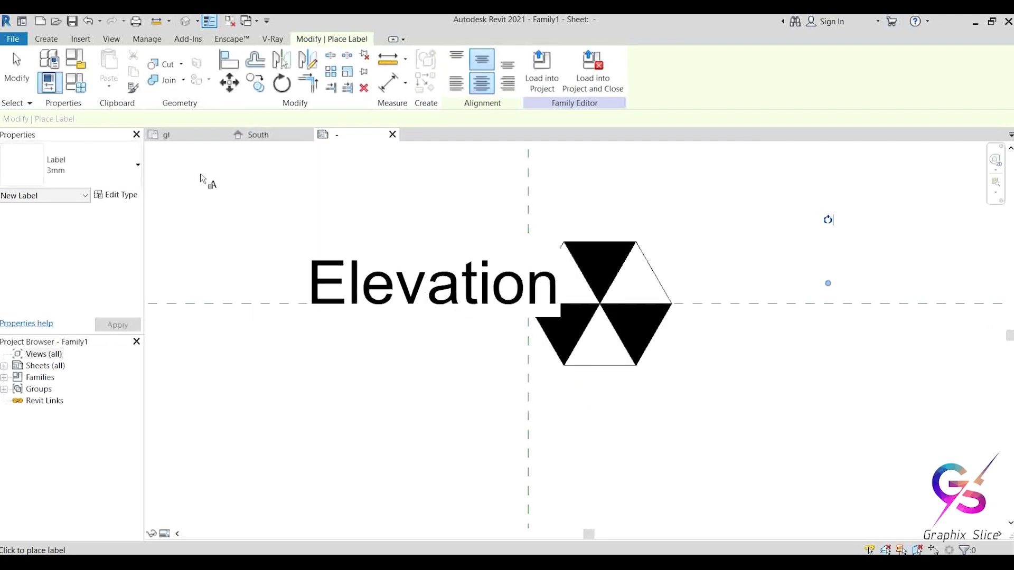
right_click(254, 199)
right_click(267, 203)
left_click(285, 211)
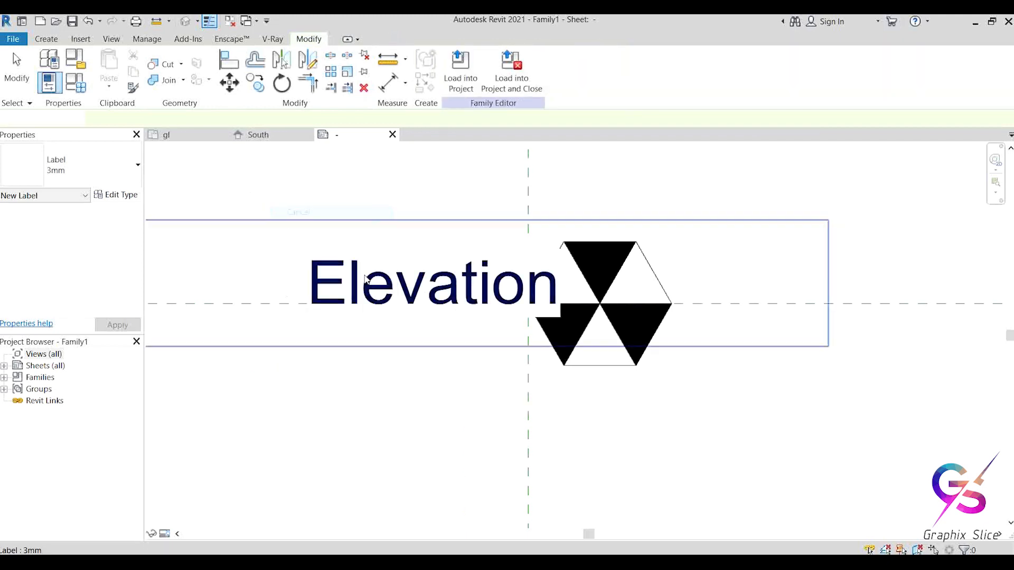
Step: Move the Elevation label below the hexagon, right of the vertical reference plane, and shift the Name label left, clear of the hexagon
left_click(364, 283)
left_click_drag(328, 286, 544, 432)
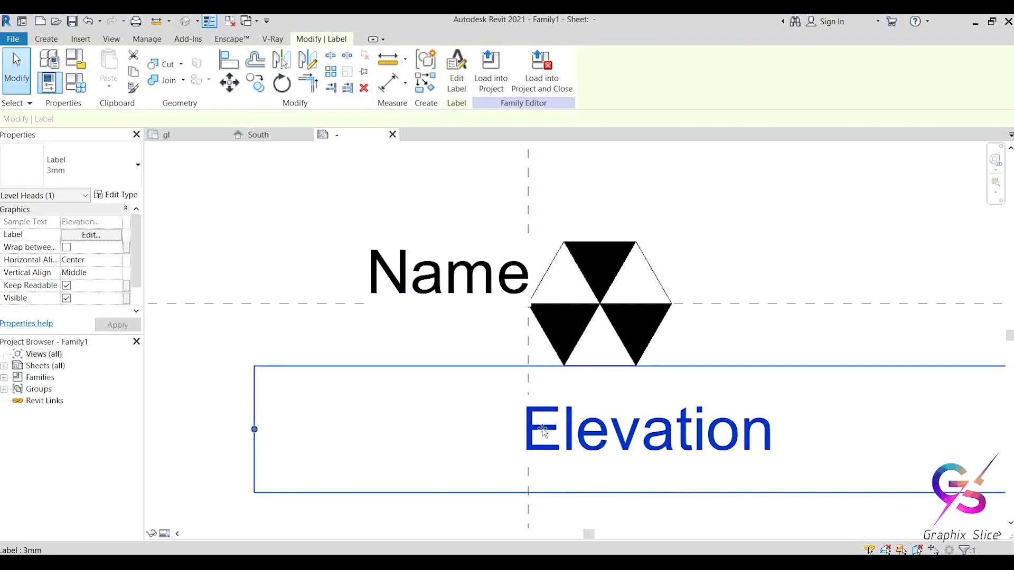
key("Escape")
left_click(431, 269)
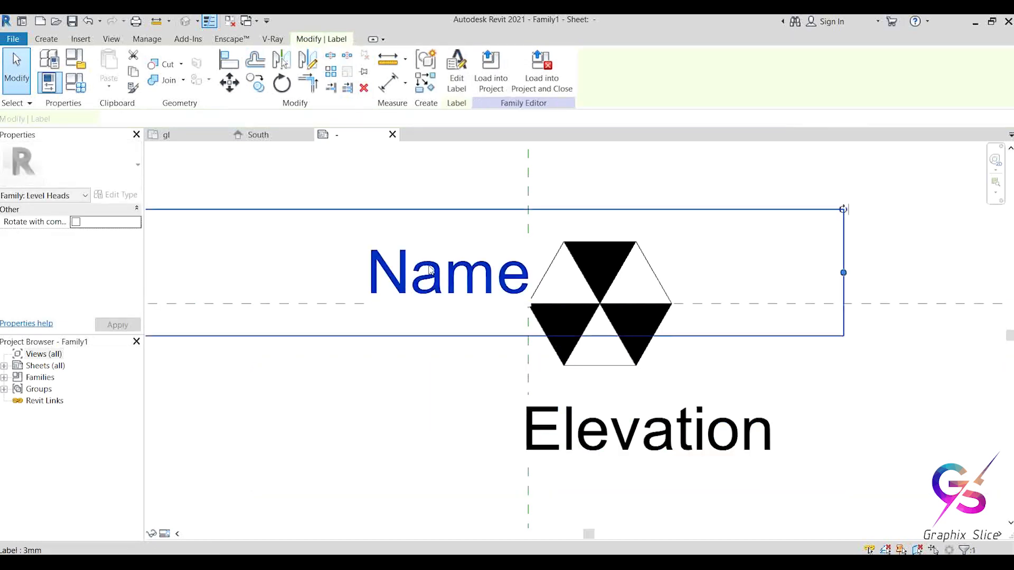
left_click(592, 433)
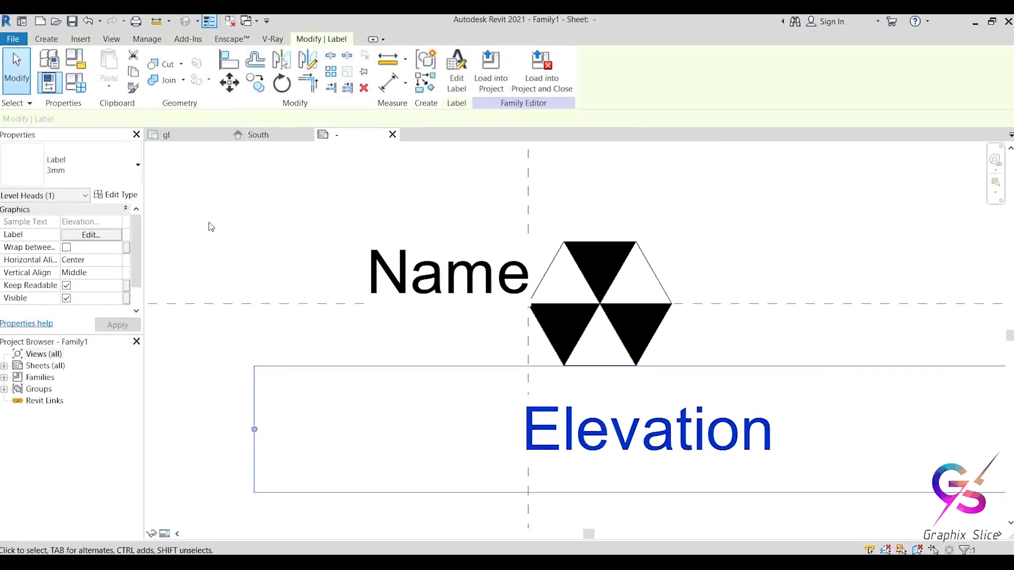
key("Escape")
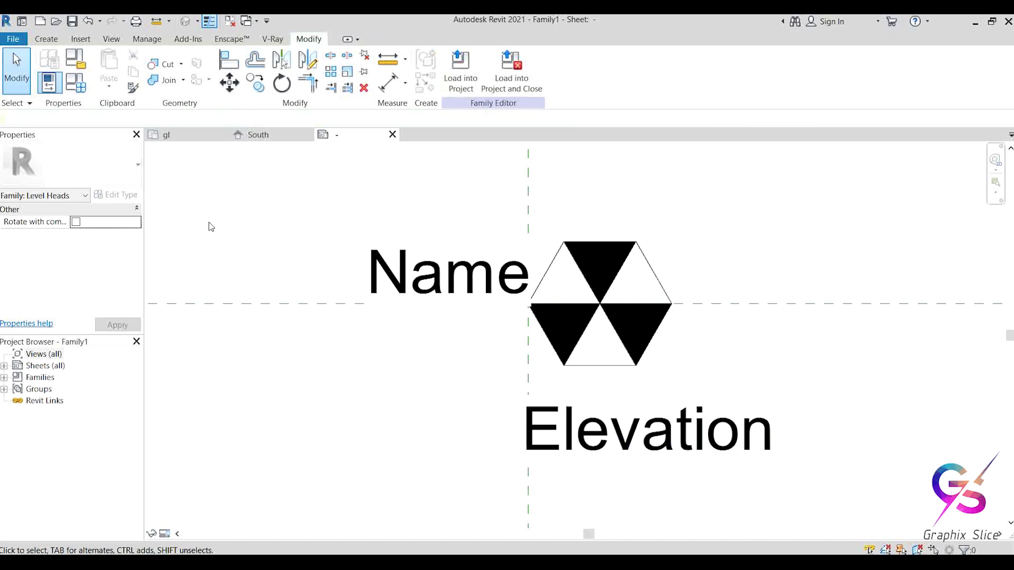
left_click_drag(470, 287, 429, 275)
left_click(571, 429)
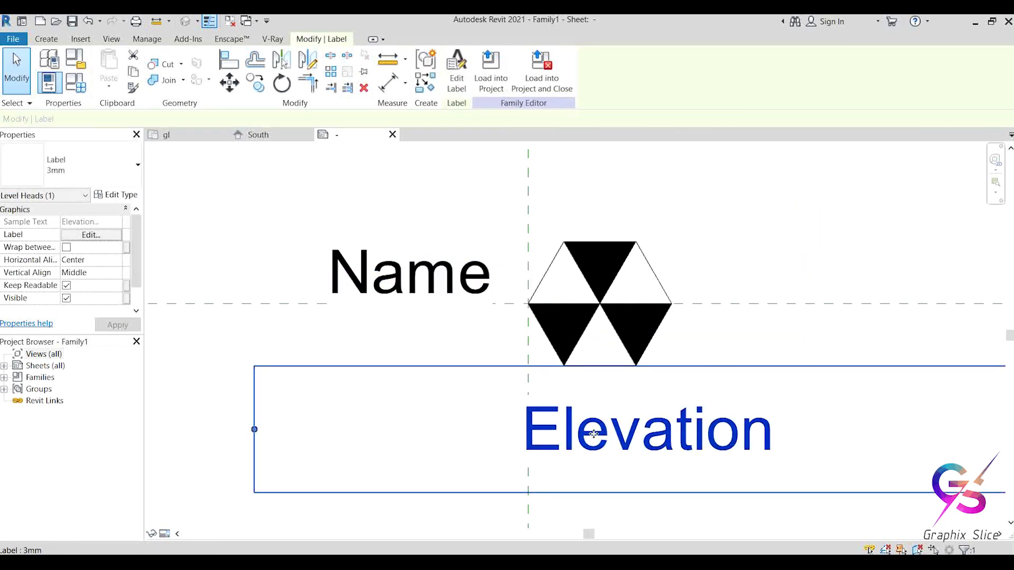
left_click_drag(593, 433, 622, 433)
left_click(713, 233)
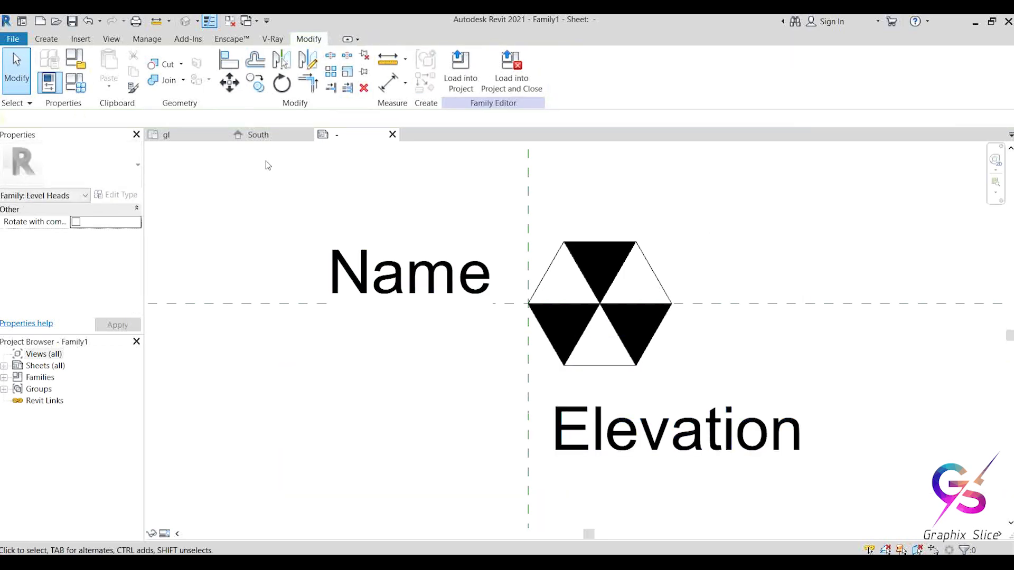
Step: Save the family in Documents as "level head" and load it into the project
left_click(73, 20)
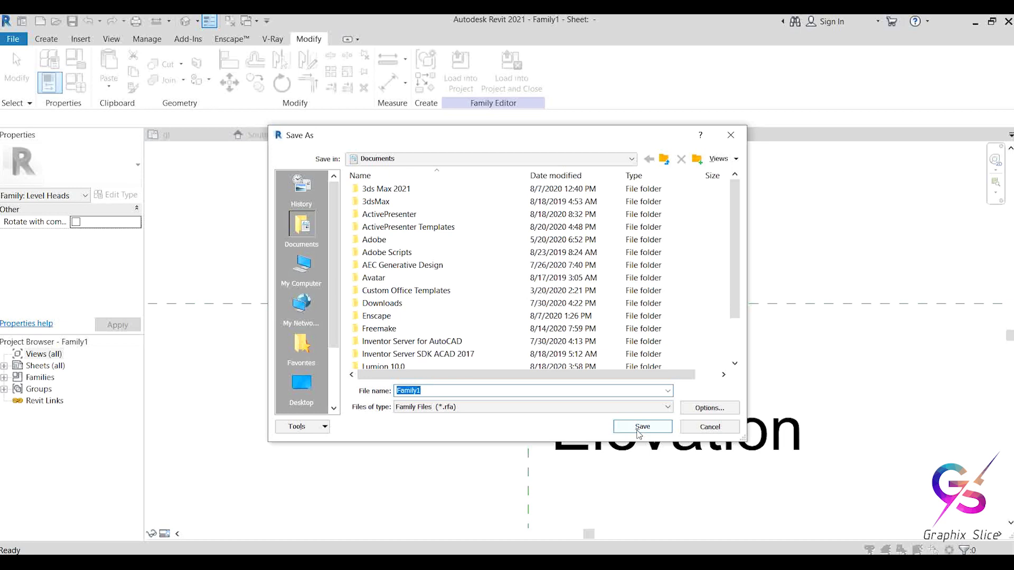
type("level head")
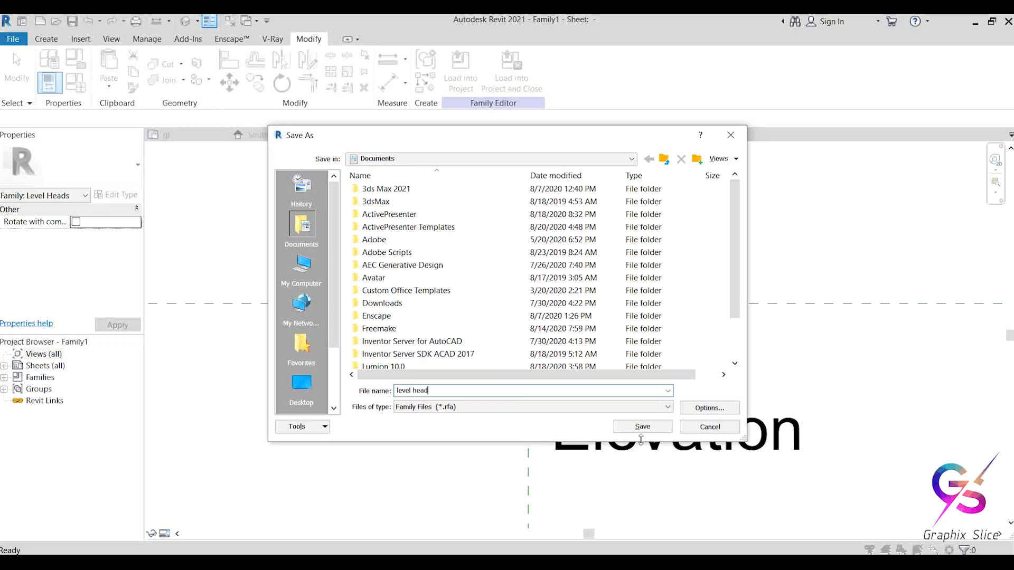
left_click(641, 429)
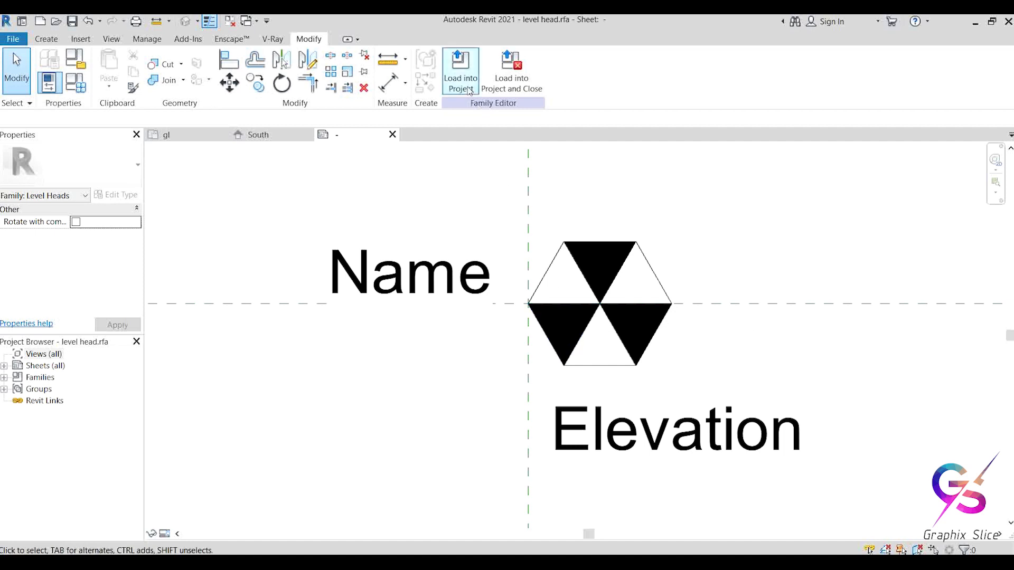
left_click(461, 79)
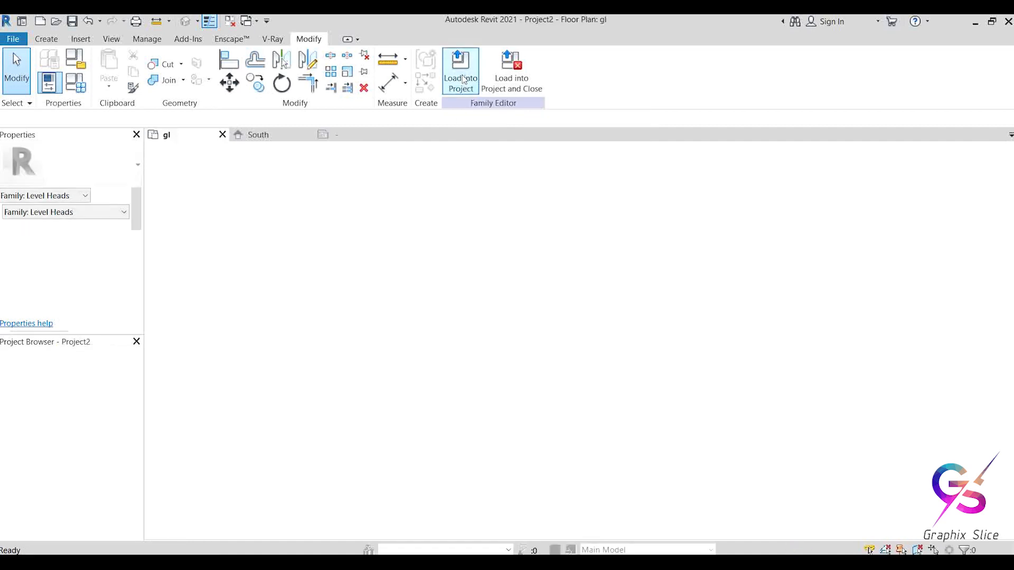
key("Escape")
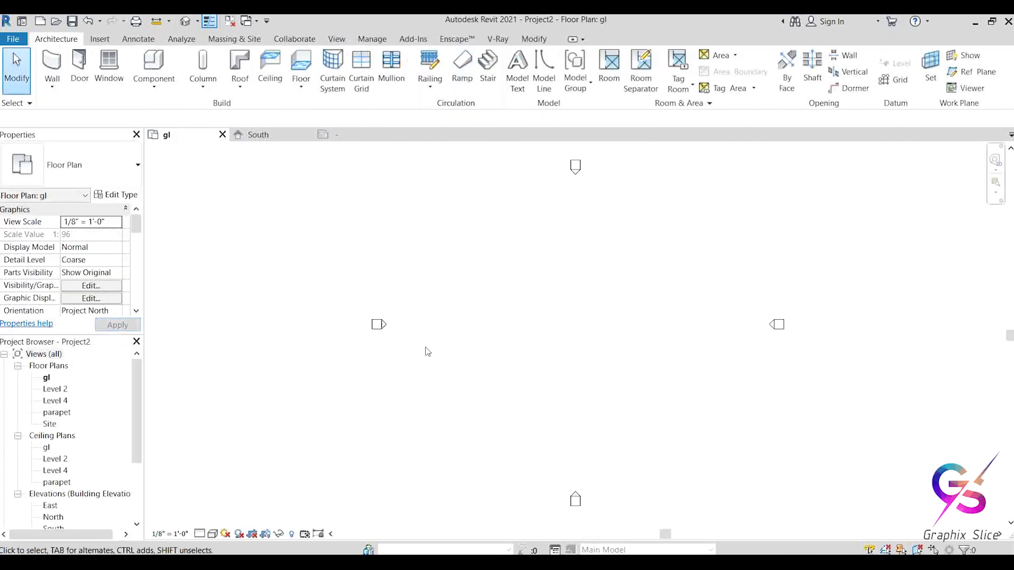
Step: Open the project's South elevation view
left_click(50, 505)
scroll(70, 461, "down", 2)
scroll(71, 461, "down", 1)
double_click(53, 483)
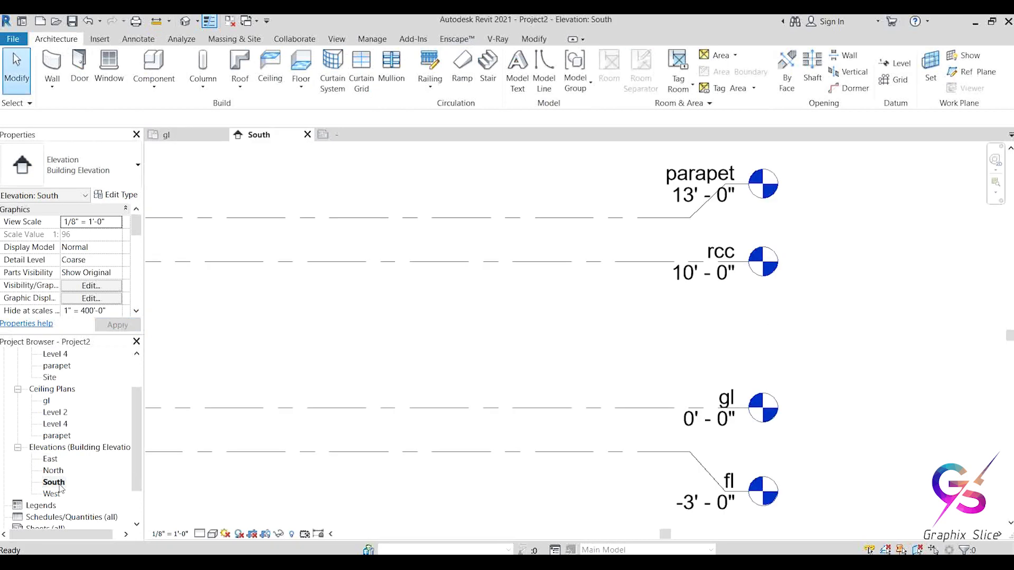
Step: Set the symbol of the gl level's 1/4" Head type to level head
left_click(601, 409)
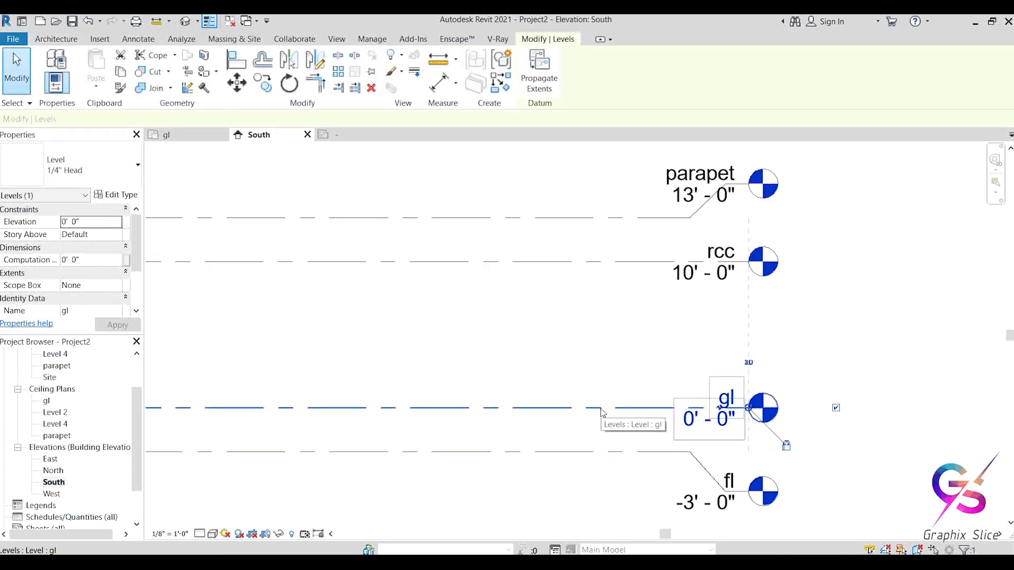
left_click(121, 200)
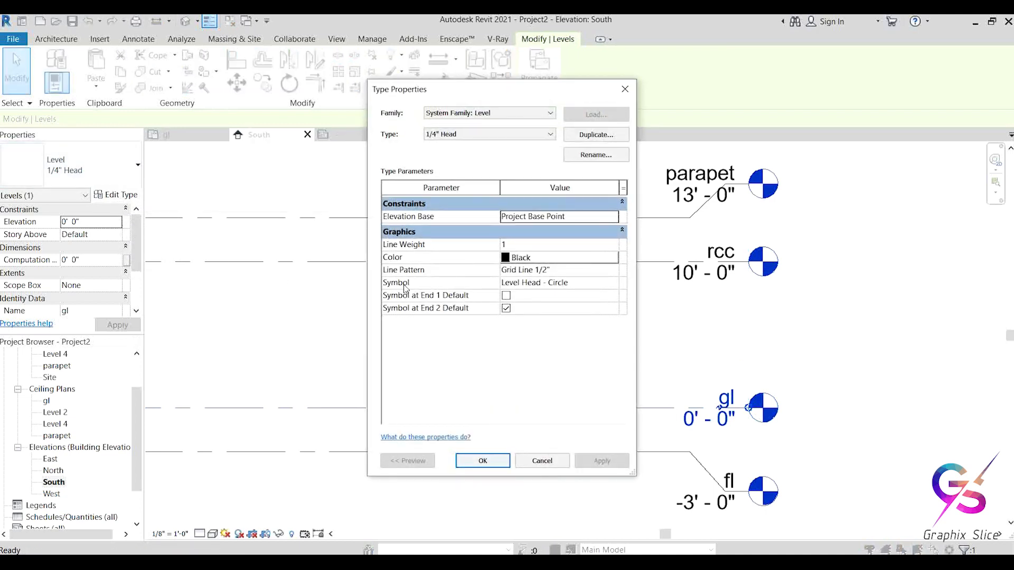
left_click(618, 289)
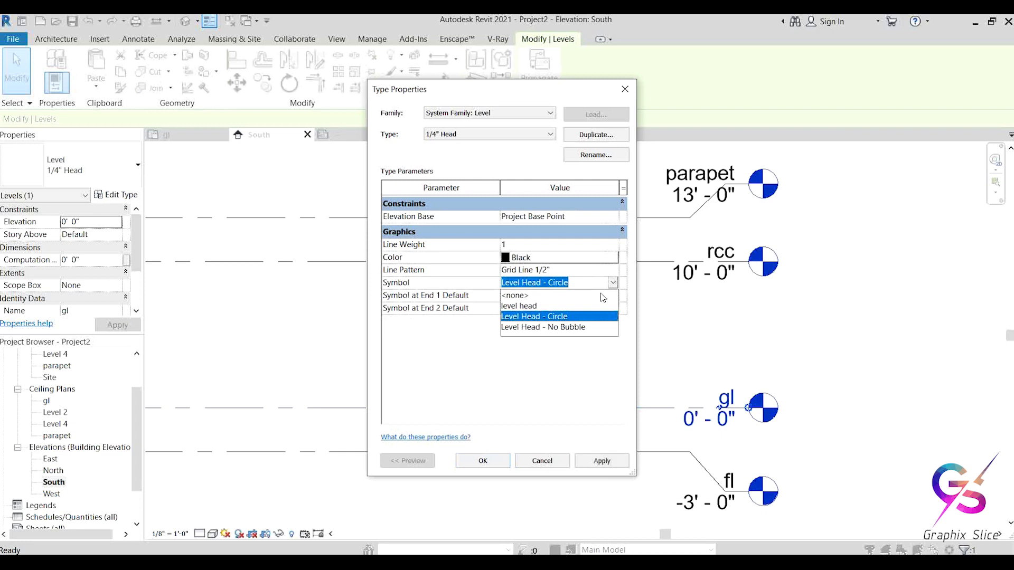
left_click(508, 307)
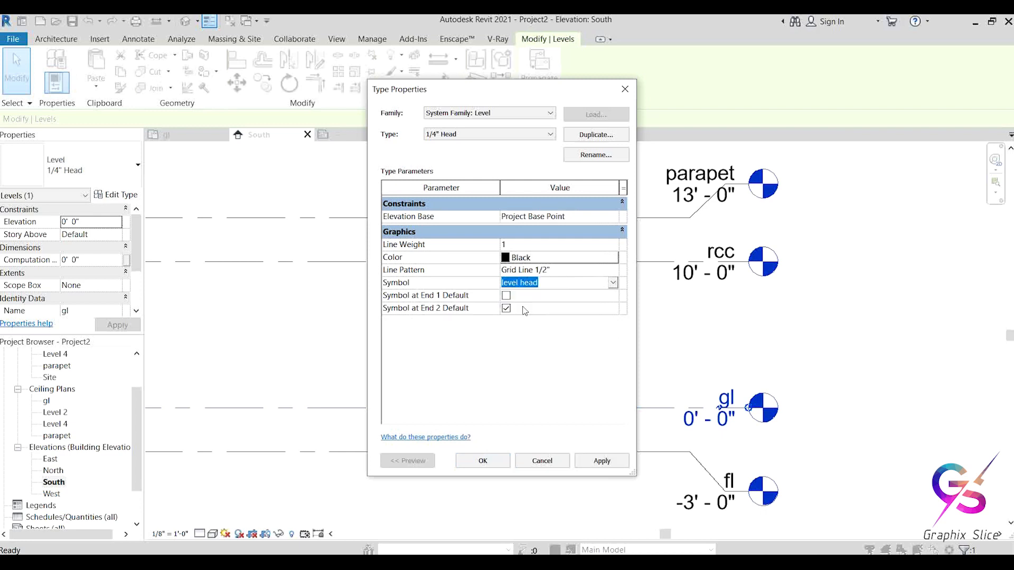
left_click(602, 461)
left_click(482, 461)
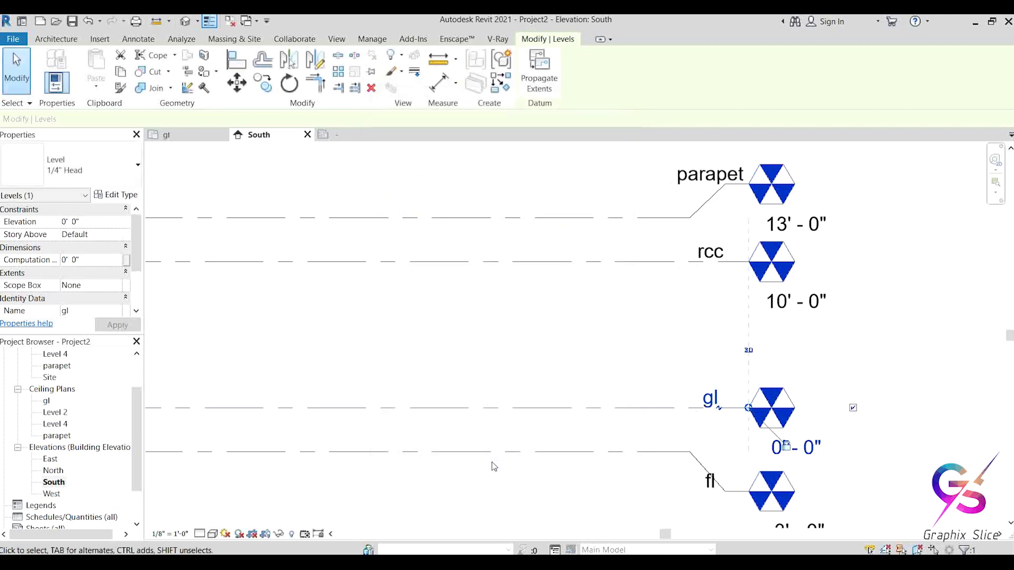
left_click(594, 359)
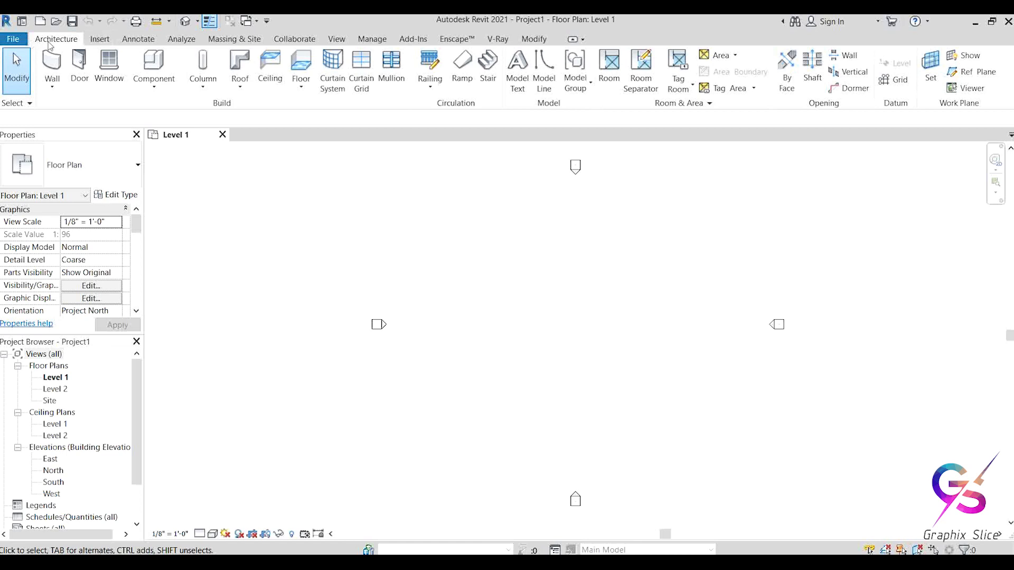
Step: Draw a straight horizontal grid line from left to right across the upper part of the area between the elevation markers
left_click(893, 80)
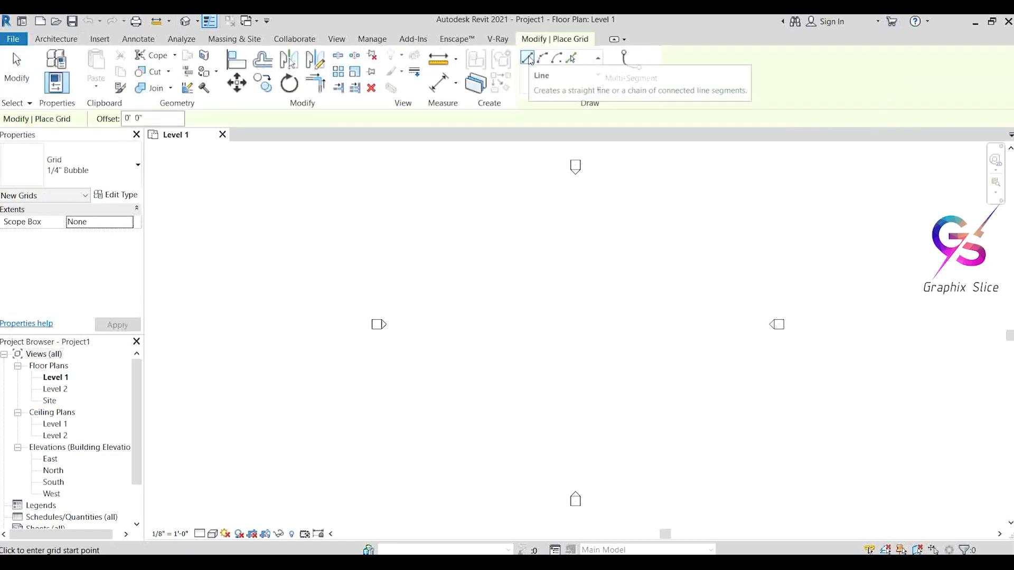
left_click(471, 243)
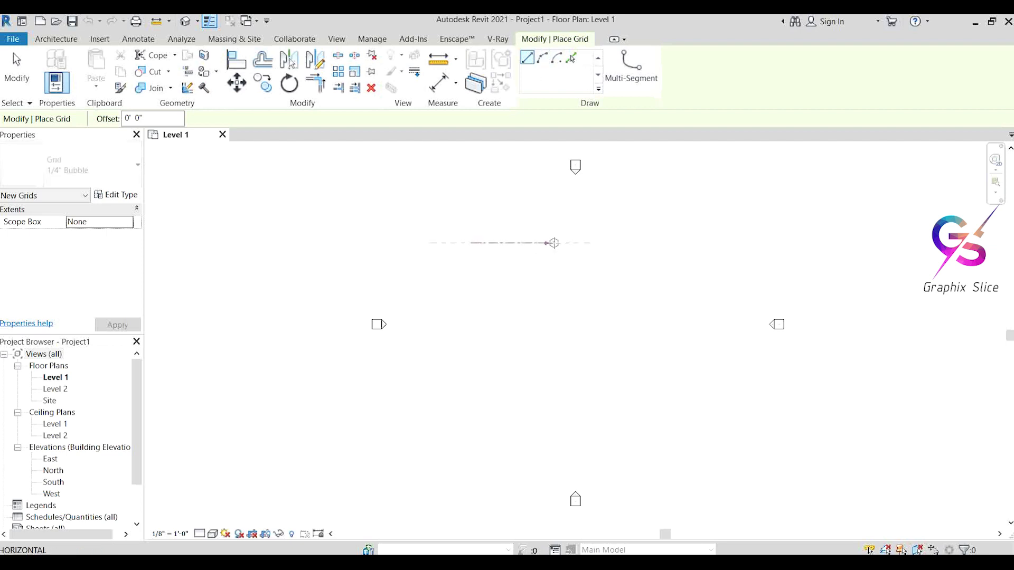
left_click(709, 243)
Step: Create four more horizontal grids below the first with Pick Lines, using a 10' offset between neighbours
scroll(708, 242, "up", 4)
middle_click_drag(660, 370, 803, 338)
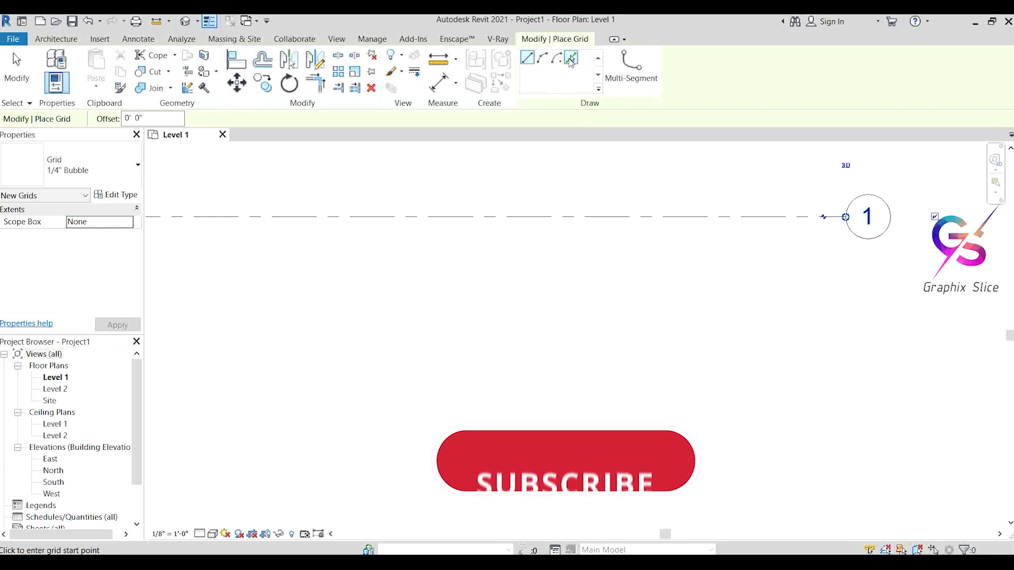
left_click(571, 59)
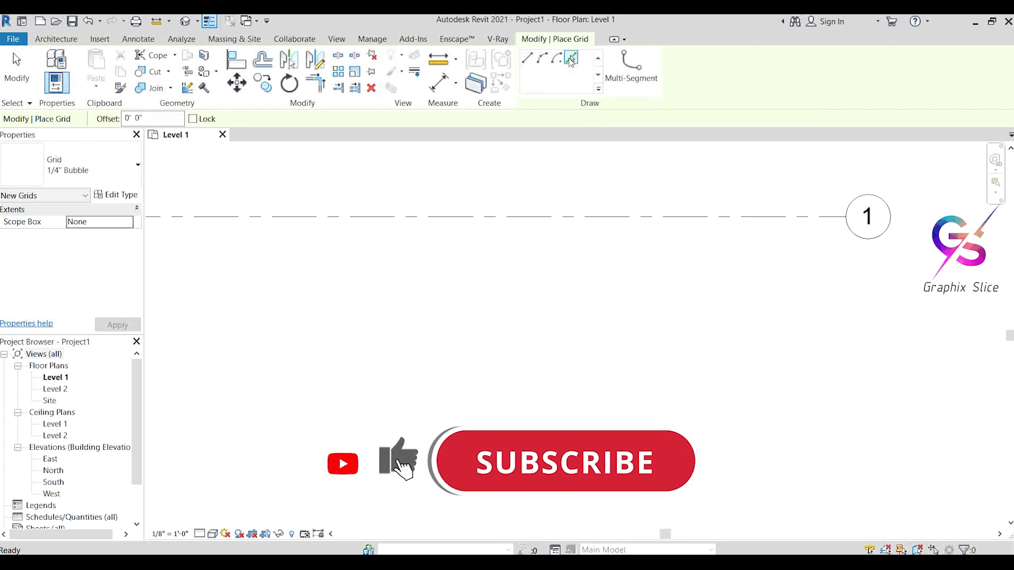
left_click_drag(150, 119, 107, 127)
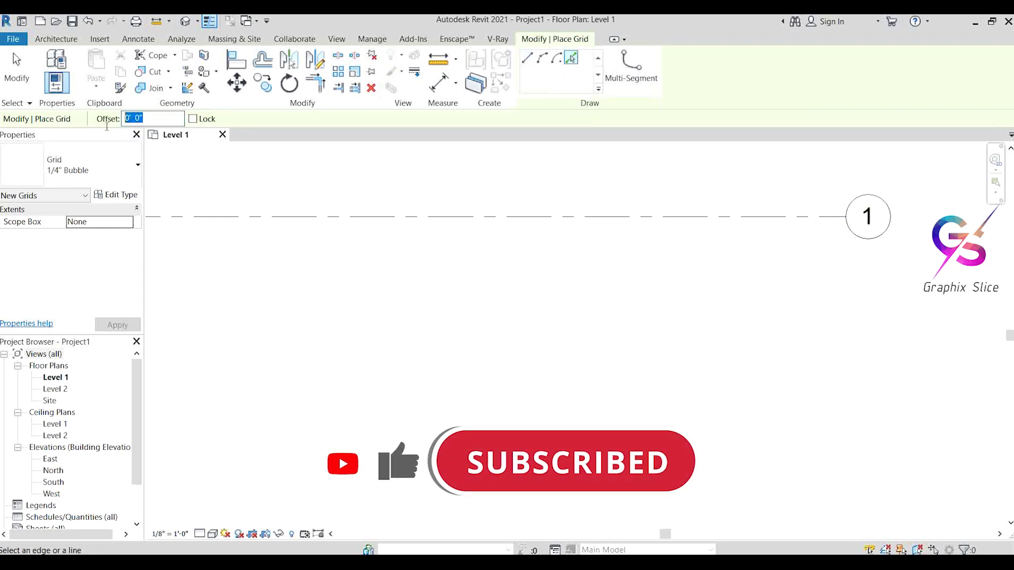
type("10")
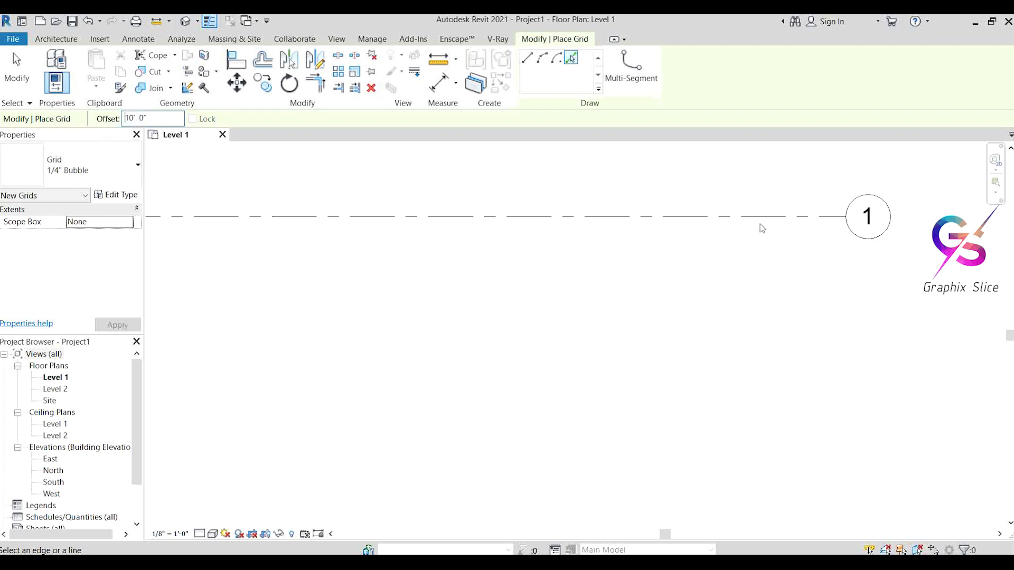
left_click(762, 225)
scroll(742, 340, "down", 3)
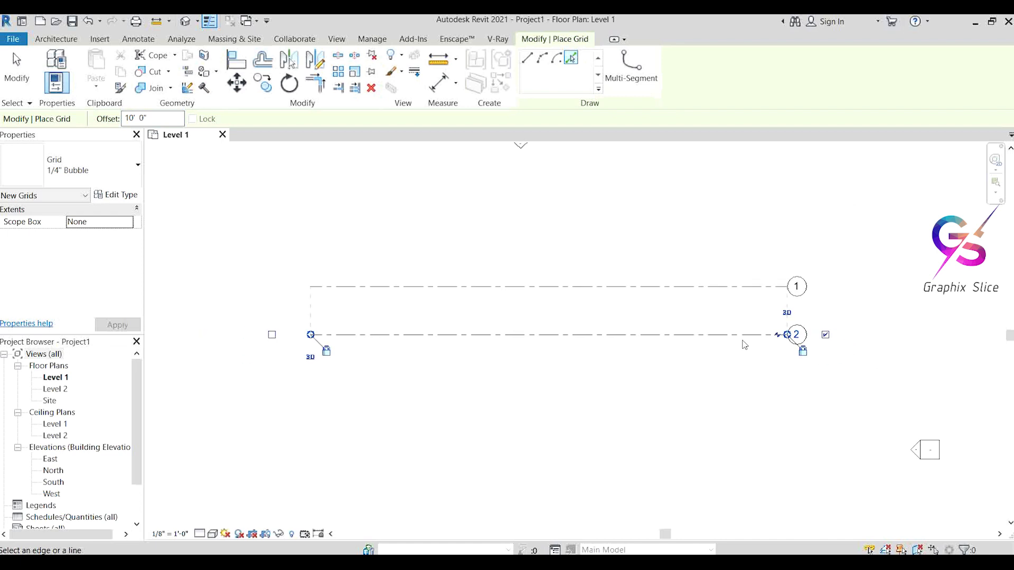
left_click(742, 345)
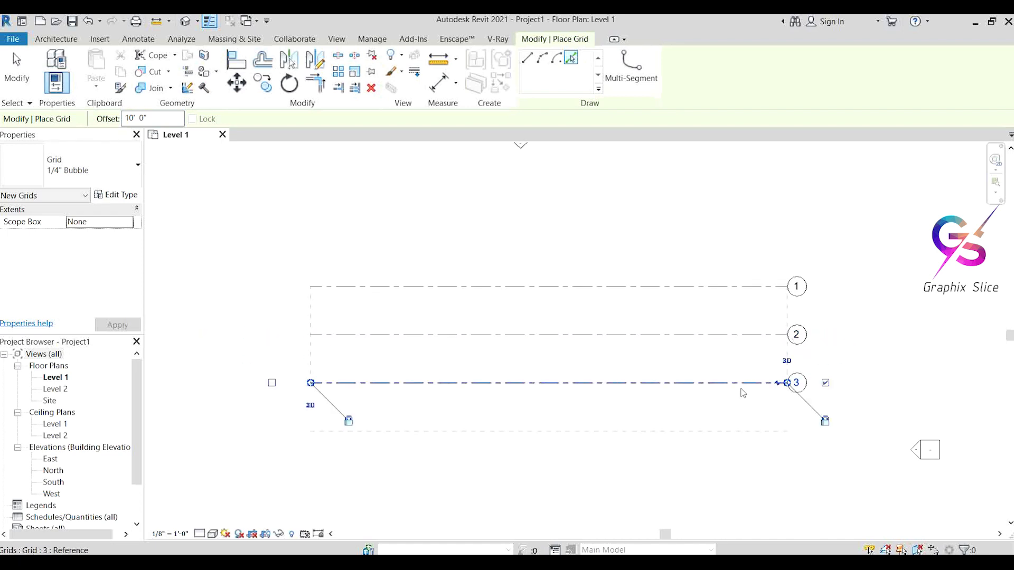
left_click(741, 388)
left_click(749, 437)
Step: Continue downward from grid 5, adding five more horizontal grids at the 10' offset
scroll(758, 470, "down", 2)
middle_click_drag(761, 489, 667, 365)
scroll(634, 364, "up", 2)
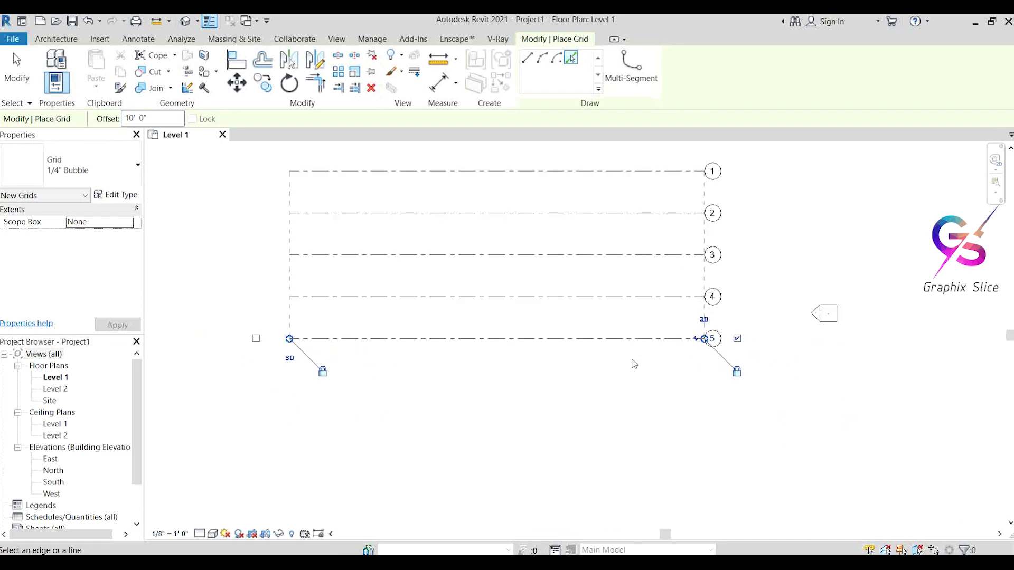
left_click(656, 344)
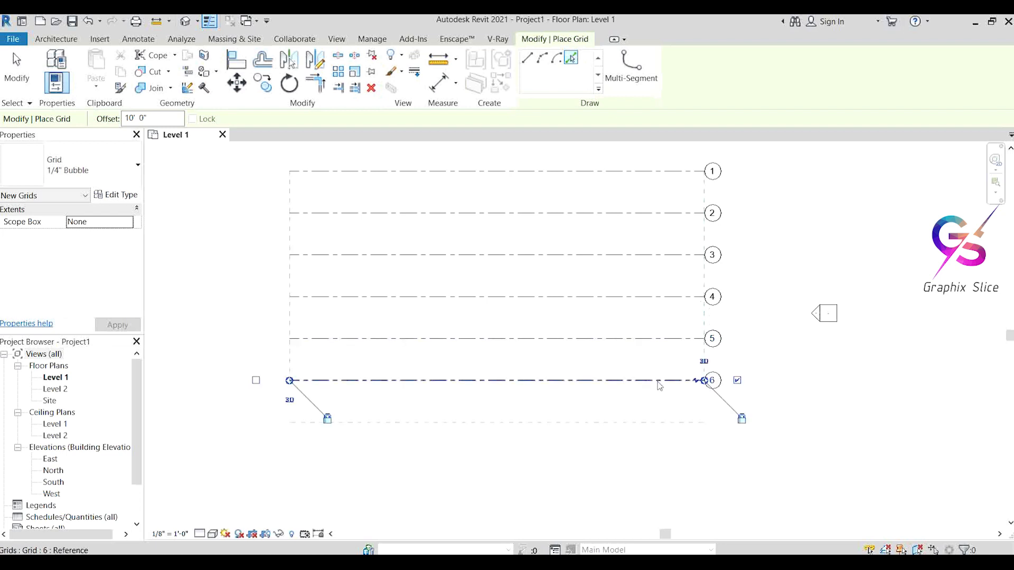
left_click(660, 385)
left_click(669, 432)
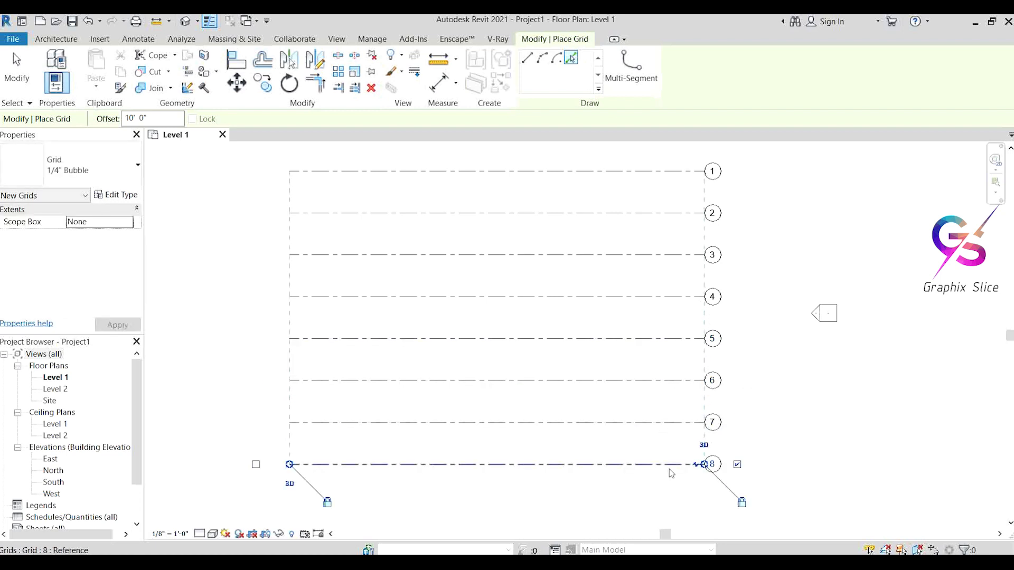
left_click(669, 470)
scroll(672, 438, "down", 2)
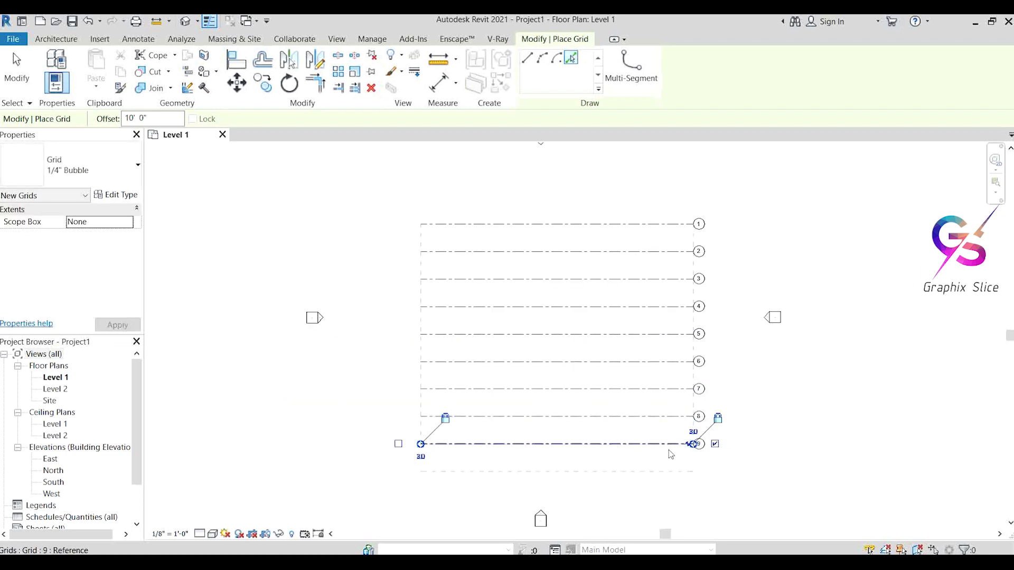
left_click(670, 454)
Step: Draw a vertical grid line across all horizontal grids near their bubbles, and offset four copies from it to the left, 10' apart
left_click(526, 58)
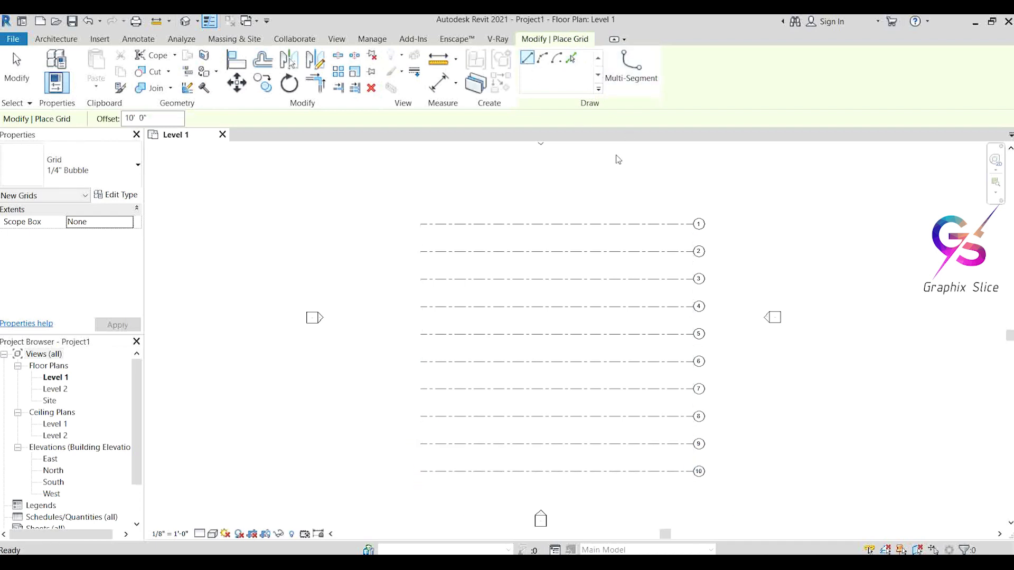
left_click(672, 482)
left_click(571, 58)
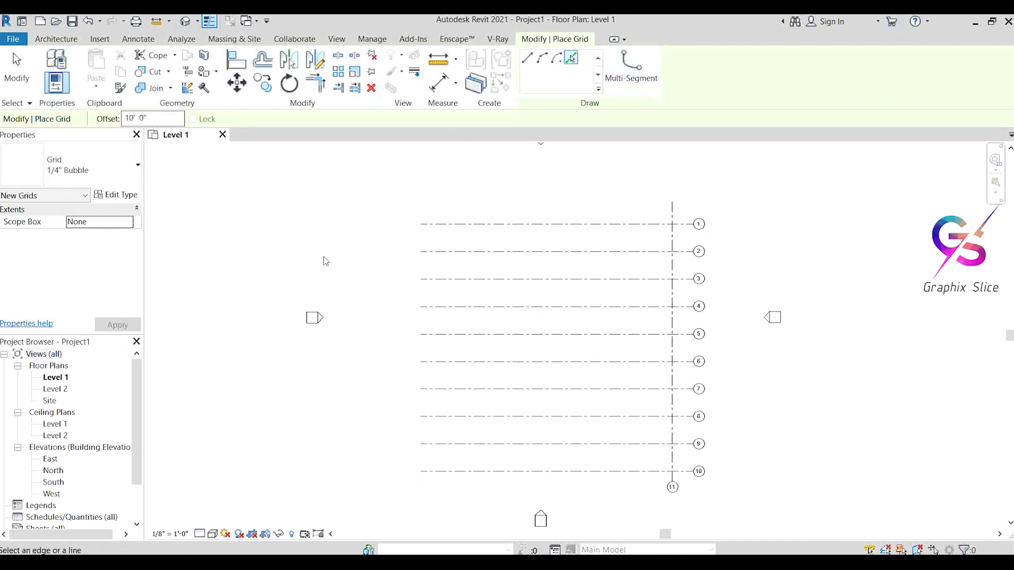
scroll(666, 466, "up", 2)
left_click(670, 455)
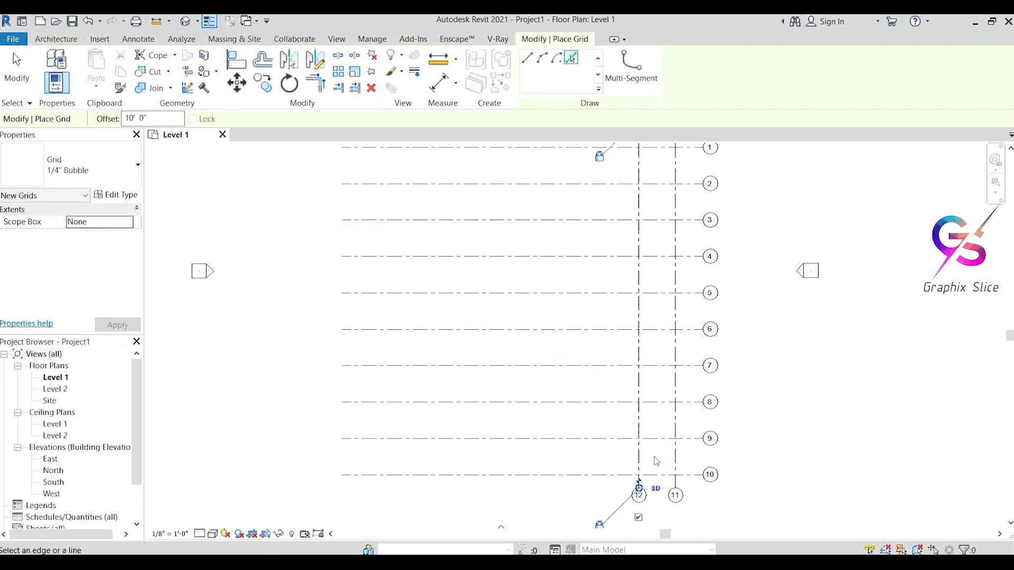
left_click(637, 455)
left_click(602, 454)
left_click(566, 453)
Step: Extend the vertical grids leftward from grid 15 up to grid 19 at the 10' offset, undoing the extra line beyond it
left_click(530, 460)
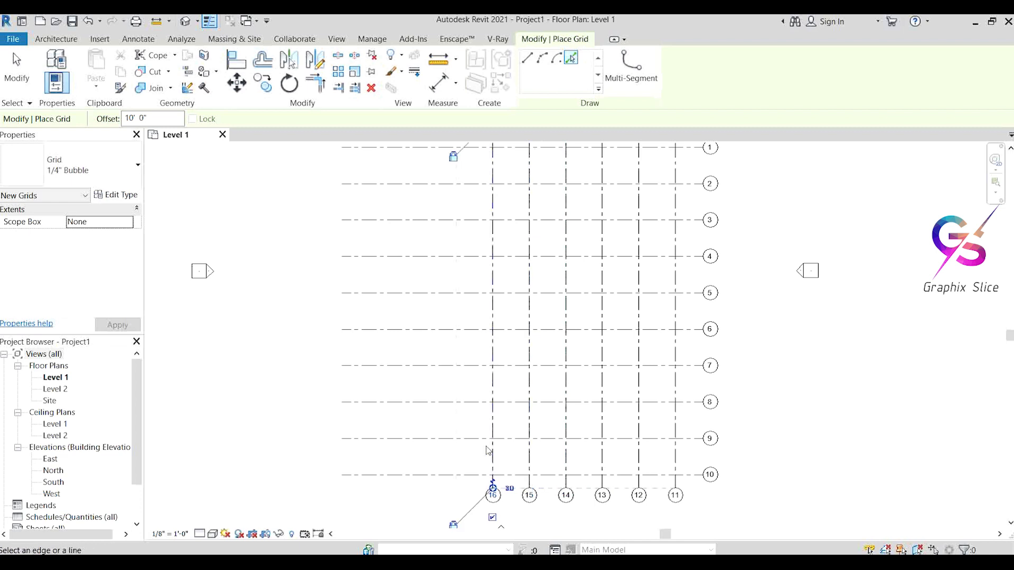
left_click(492, 458)
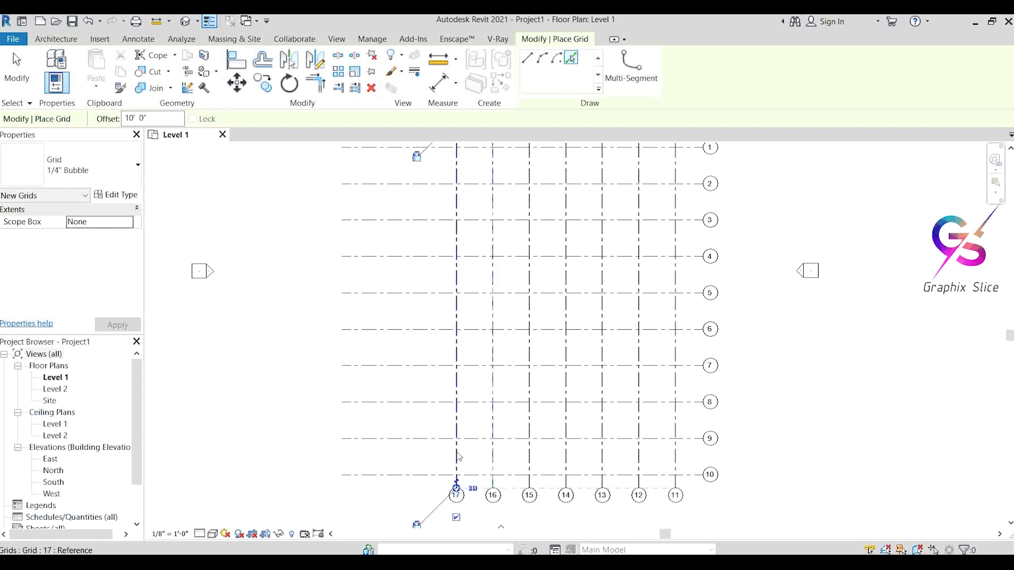
left_click(453, 457)
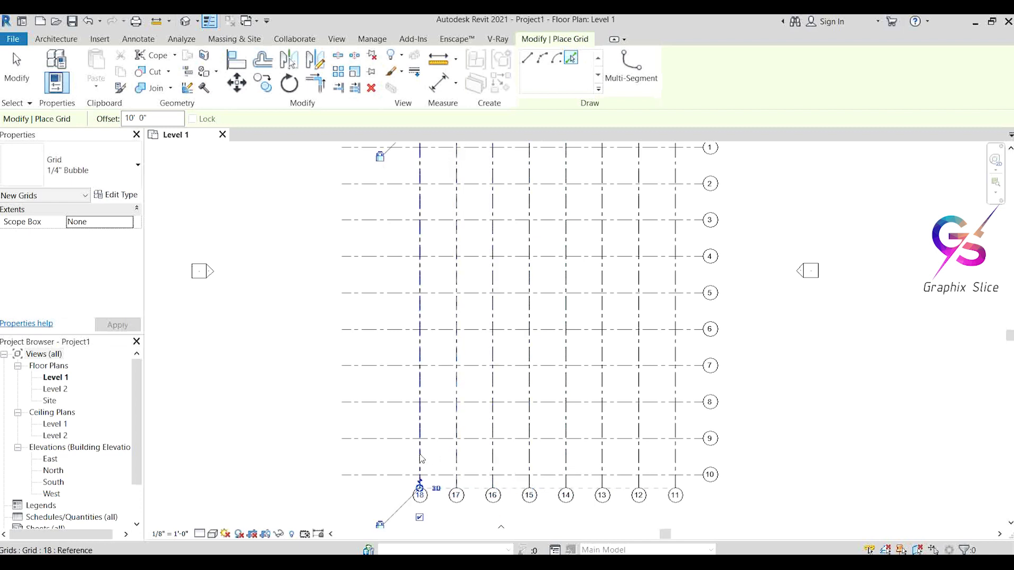
left_click(421, 463)
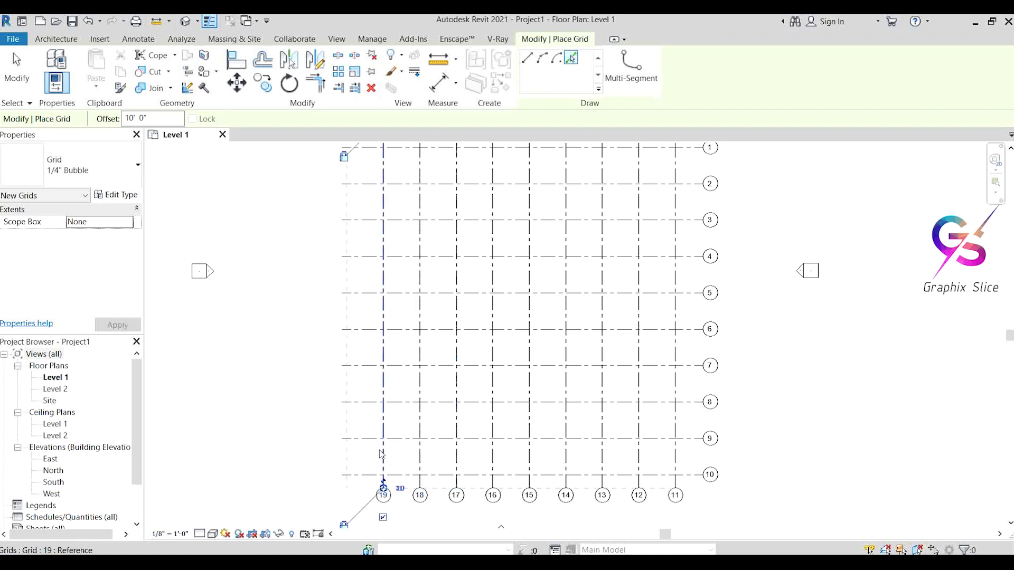
left_click(382, 455)
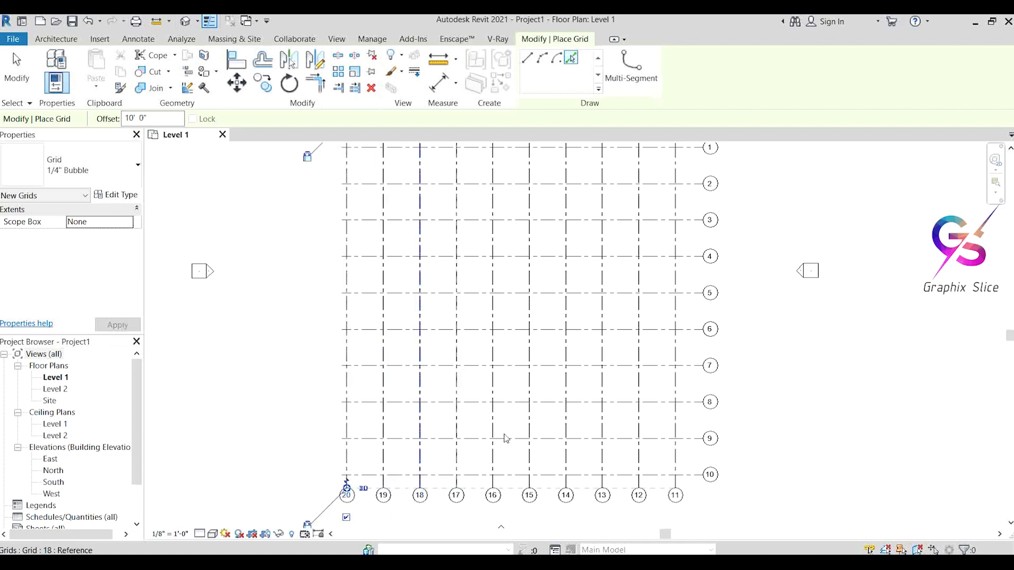
key("ctrl+z")
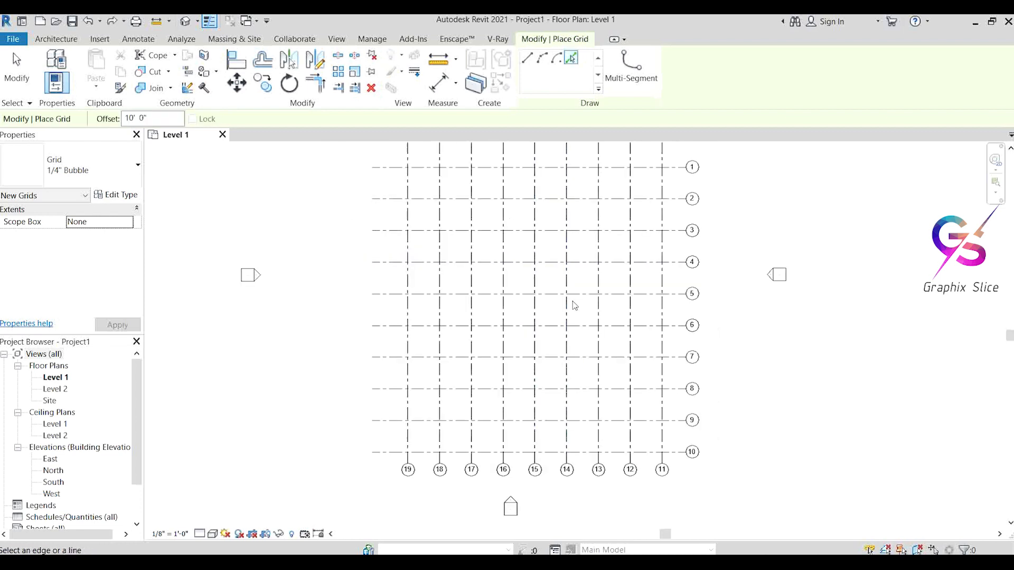
Step: Set the grid offset to 0 and draw an outward-bowed arc grid left of grid 19, with a radius of about 179' 6"
scroll(521, 335, "down", 1)
left_click(541, 58)
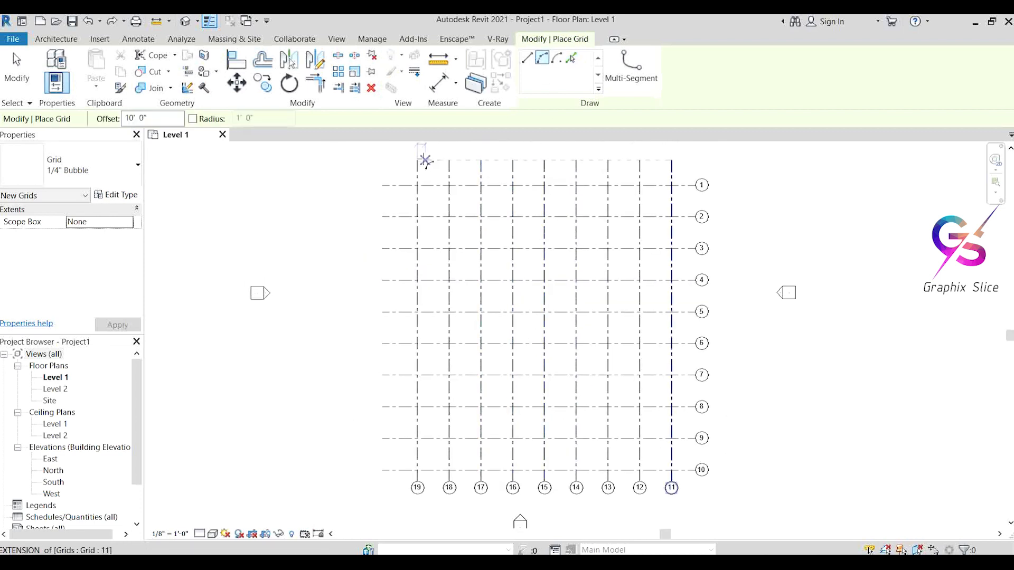
left_click(415, 159)
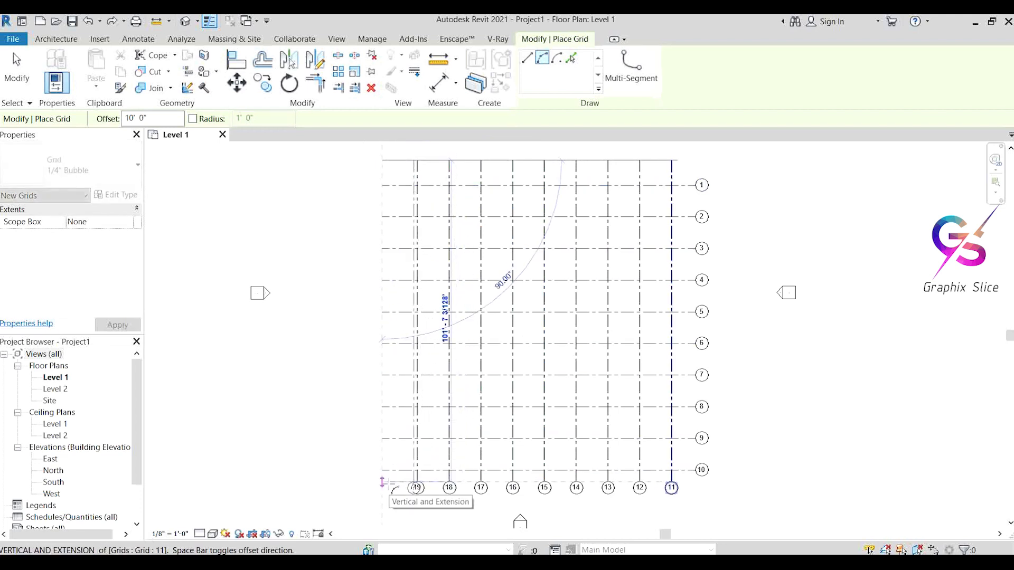
key("Escape")
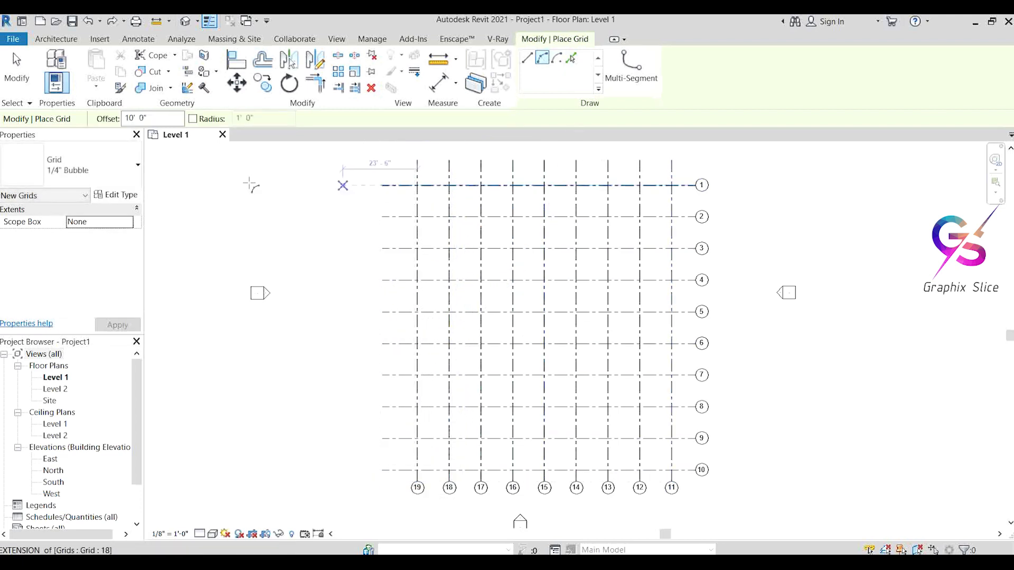
left_click(168, 118)
type("0")
key("Return")
left_click(381, 161)
left_click(380, 479)
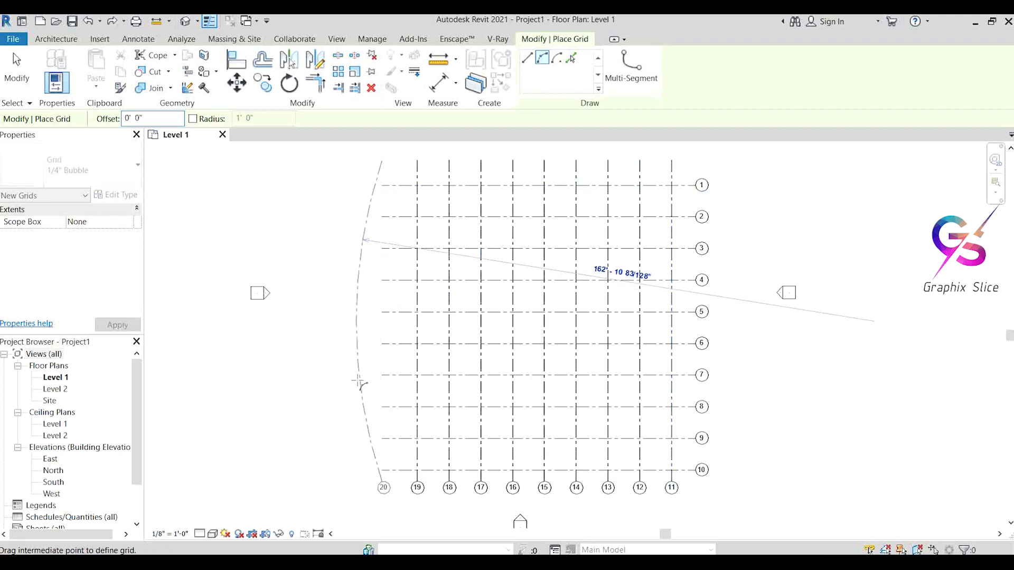
left_click(362, 351)
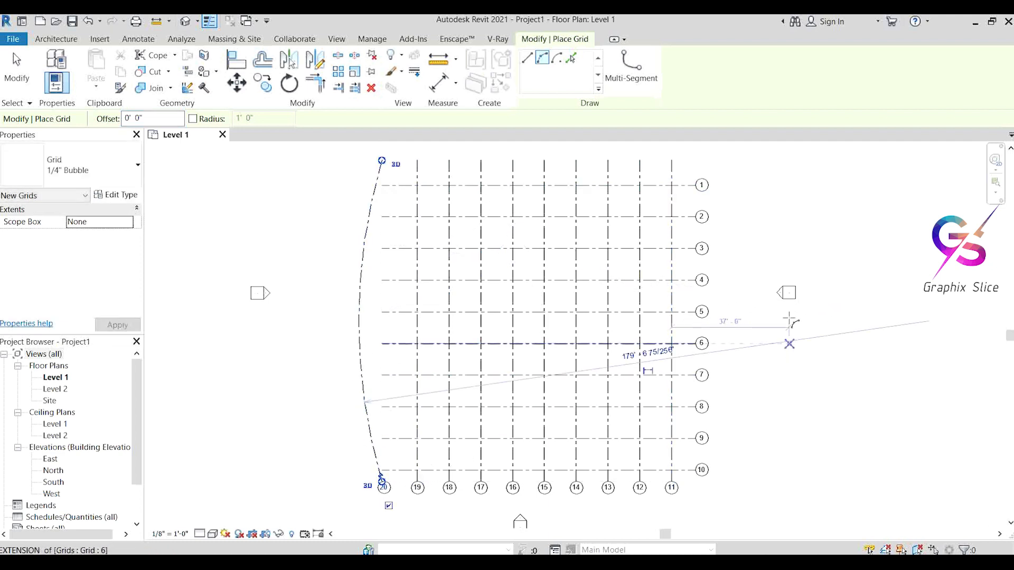
Step: Create a multi-segment grid left of the arc grid: a vertical line down to grid 4, an outward arc to grid 7, and a line to grid 10
left_click(631, 66)
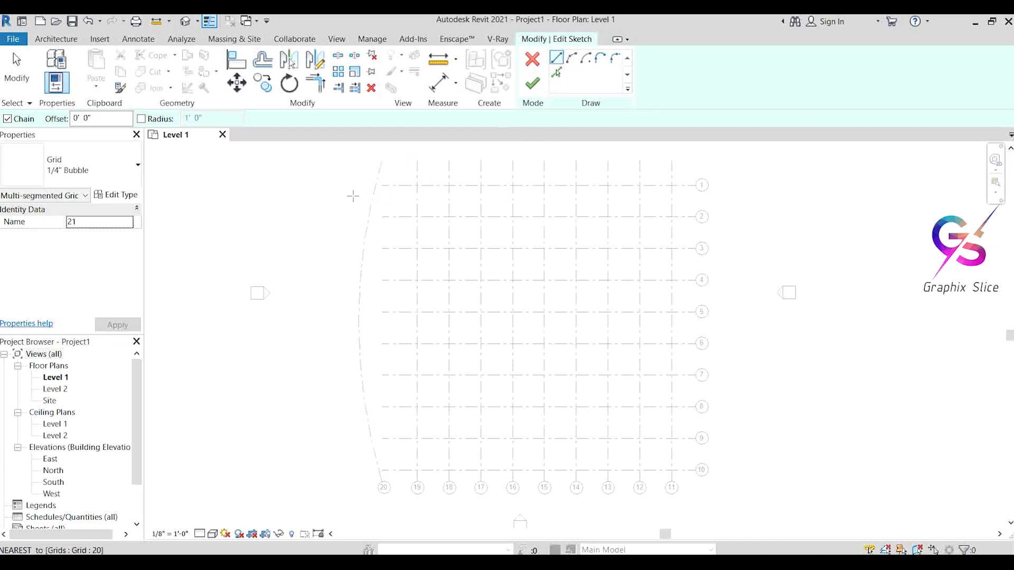
left_click(334, 160)
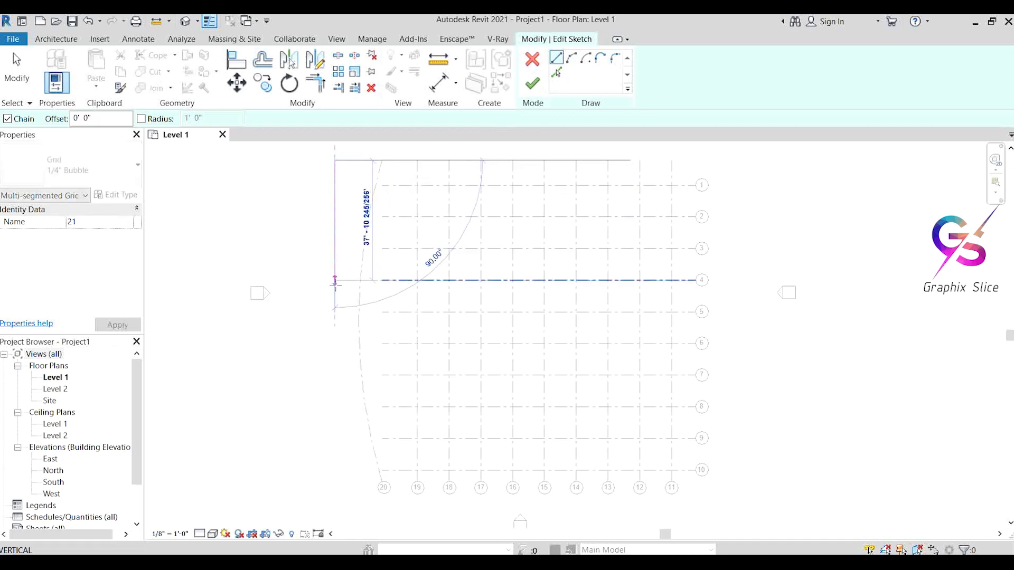
left_click(335, 280)
left_click(571, 57)
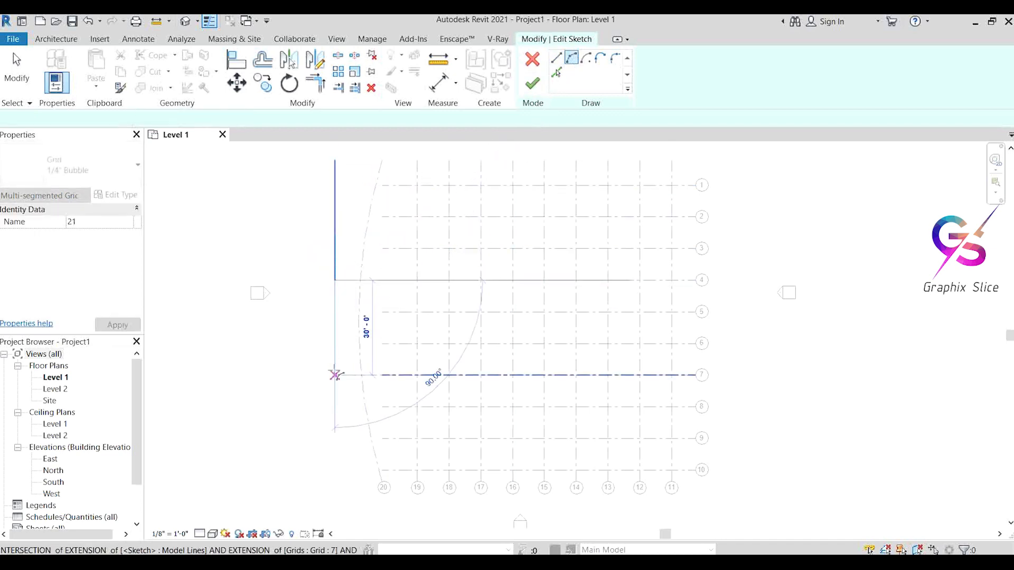
left_click(334, 375)
left_click(321, 327)
left_click(556, 57)
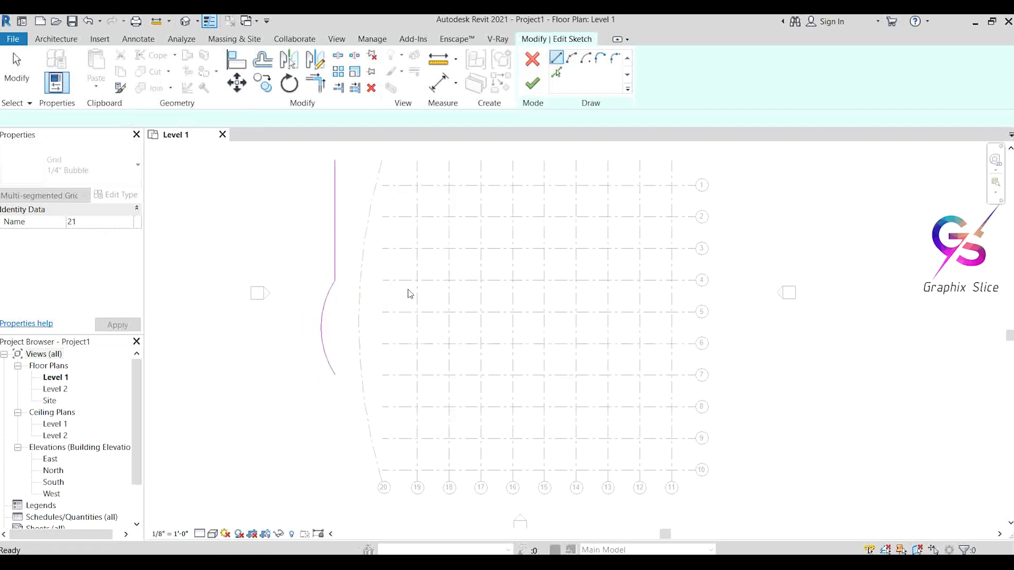
left_click(334, 469)
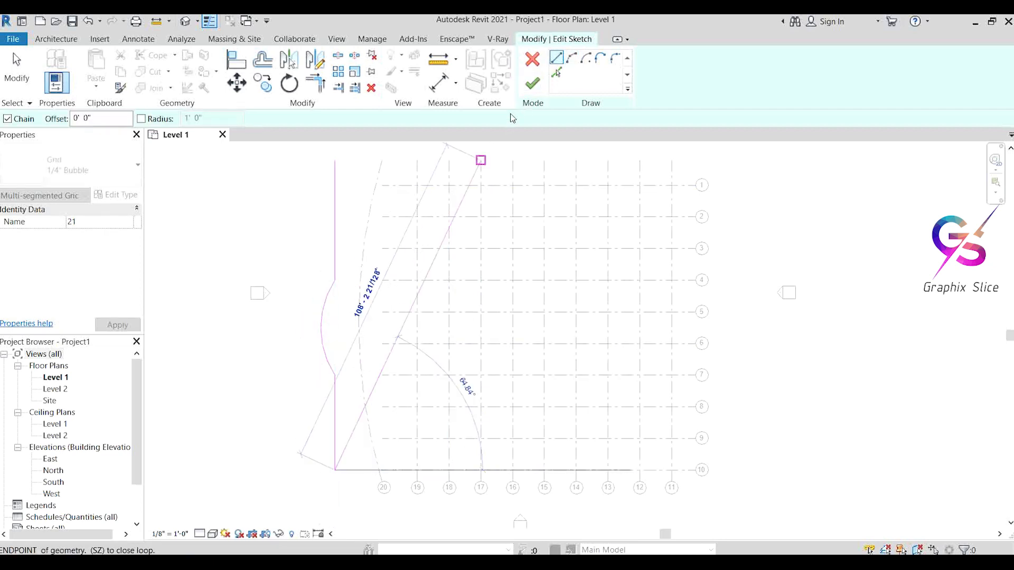
left_click(532, 83)
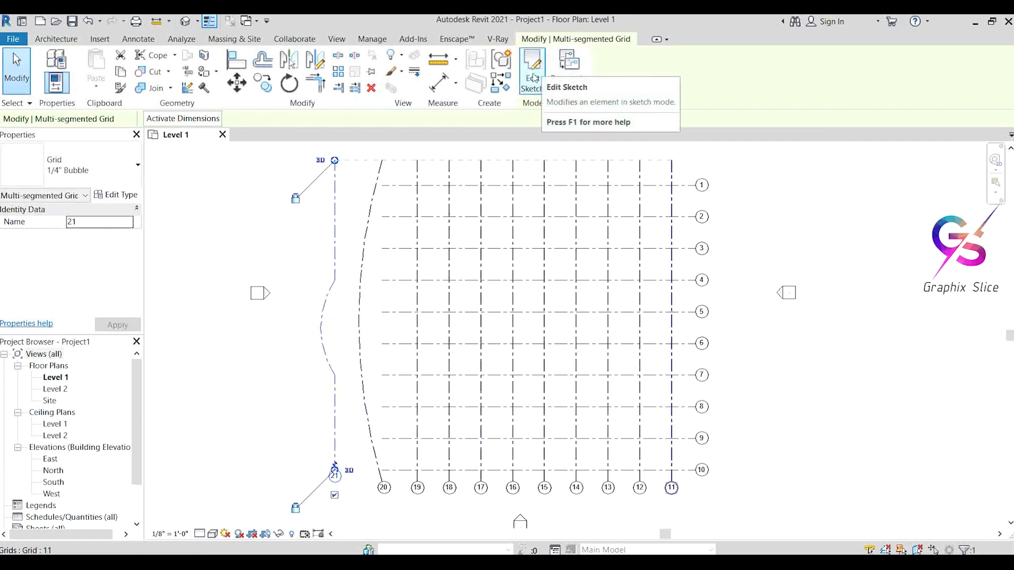
left_click(314, 294)
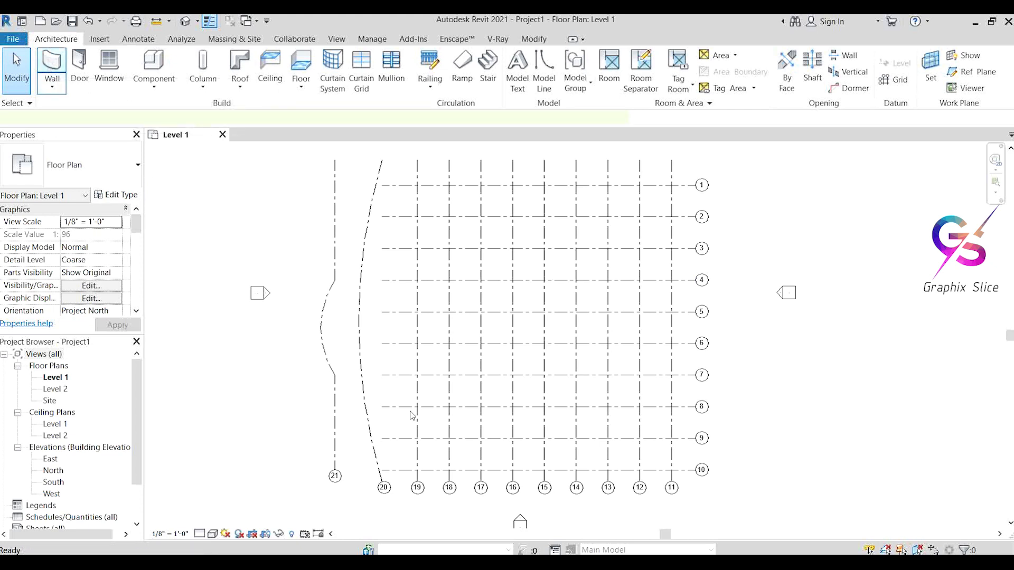
Step: Draw a closed L-shaped loop of walls through grid intersections 17/8, 17/4, 14/4, 14/6, 15/6 and 15/8, back to 17/8
key("w")
key("a")
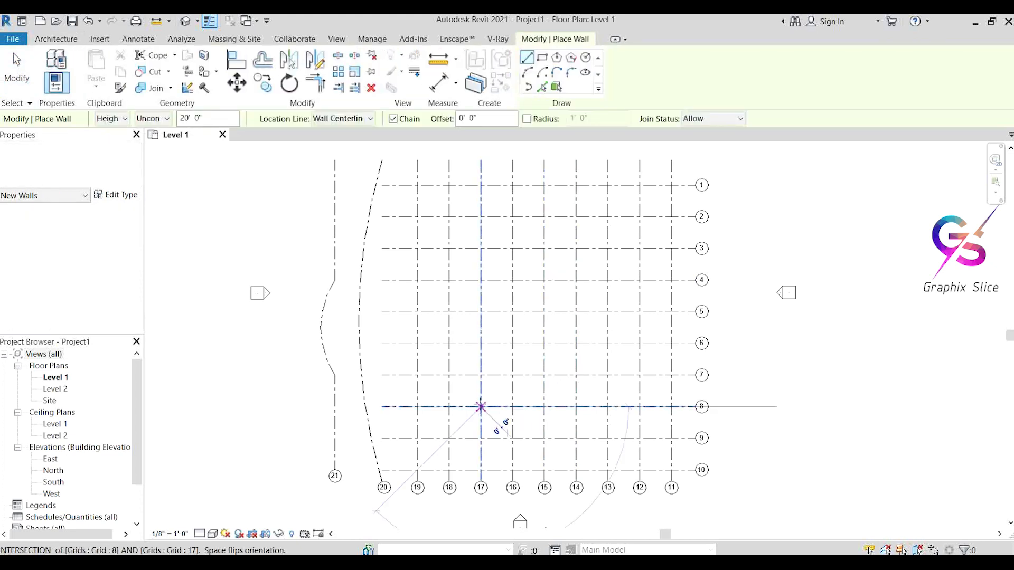
left_click(480, 407)
left_click(480, 280)
left_click(576, 280)
left_click(576, 343)
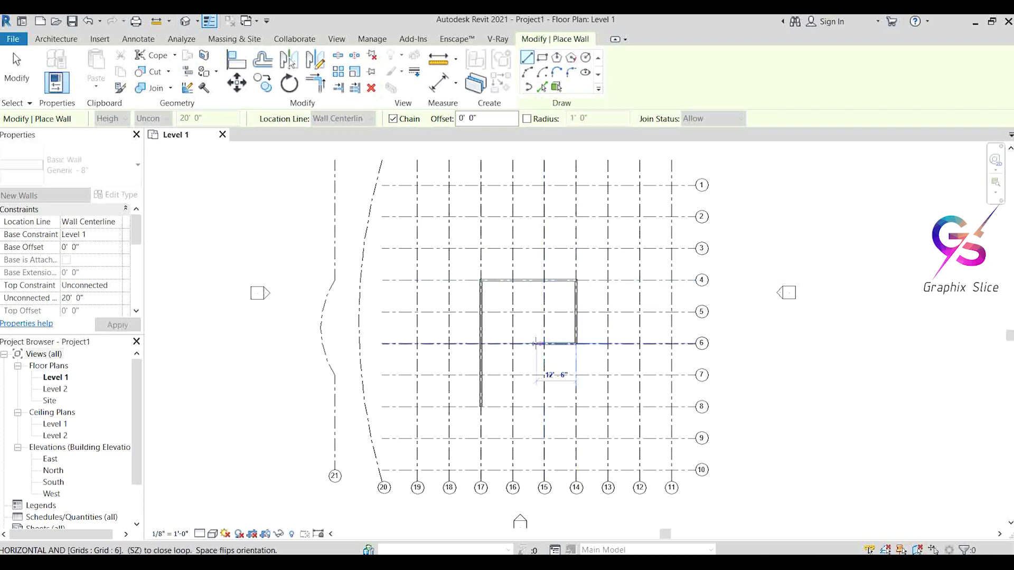
left_click(544, 343)
left_click(544, 406)
left_click(480, 407)
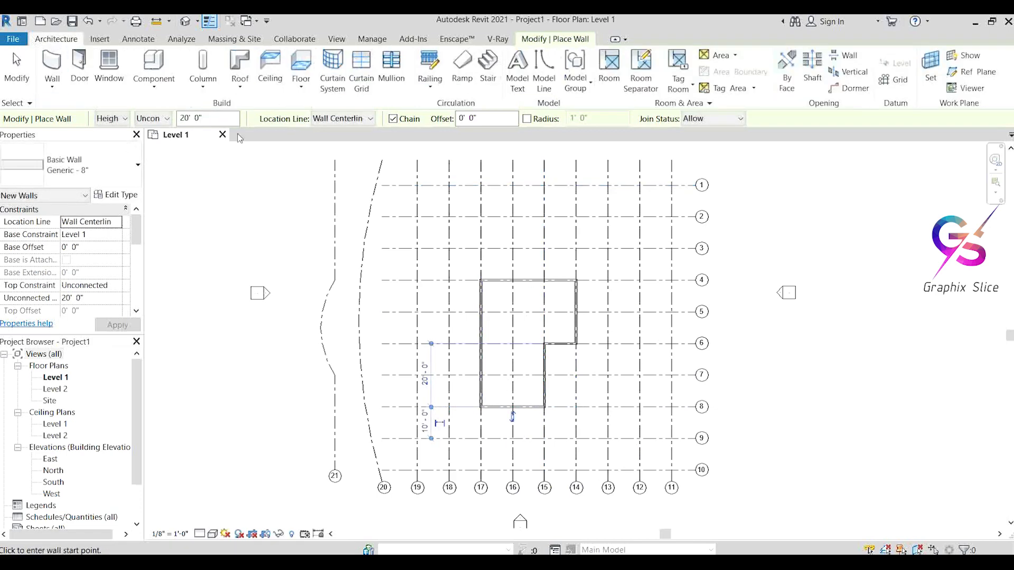
left_click(203, 64)
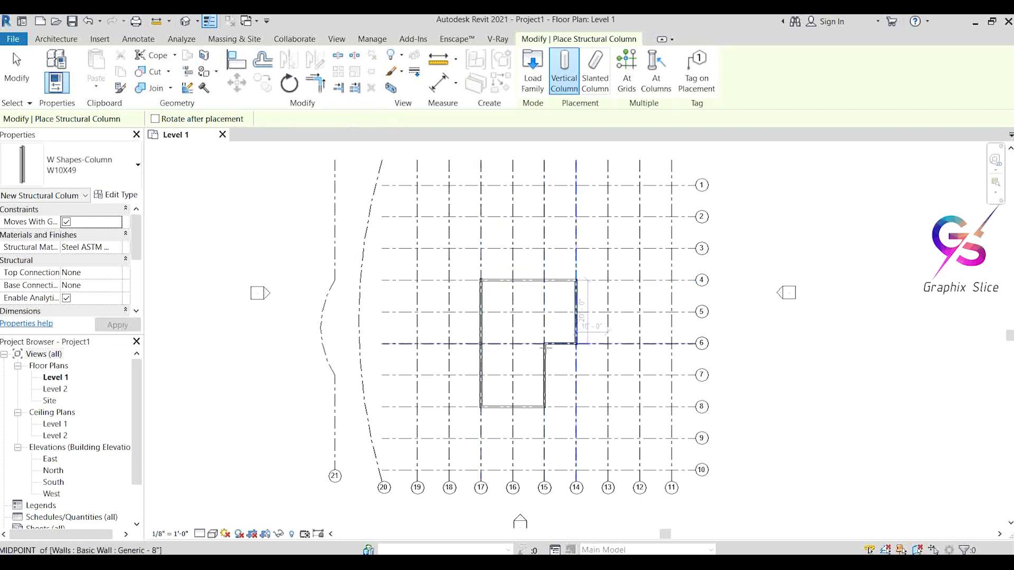
left_click(577, 312)
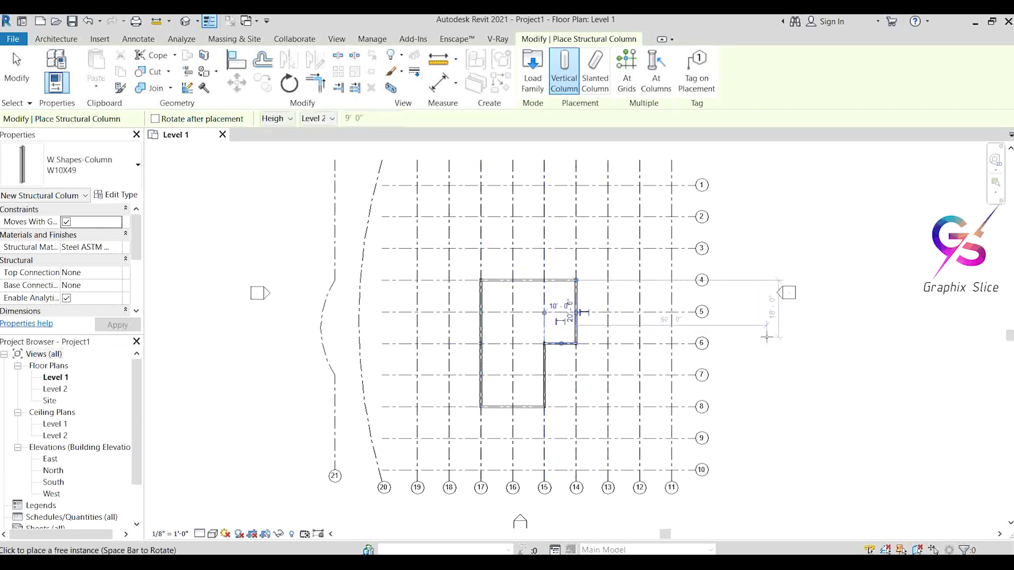
right_click(748, 234)
left_click(767, 243)
right_click(767, 243)
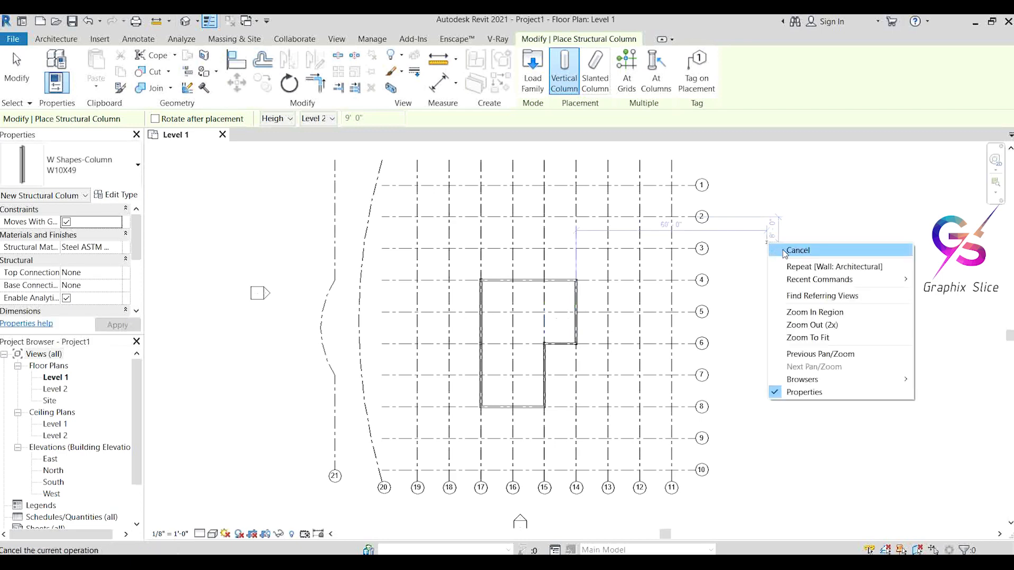
left_click(797, 250)
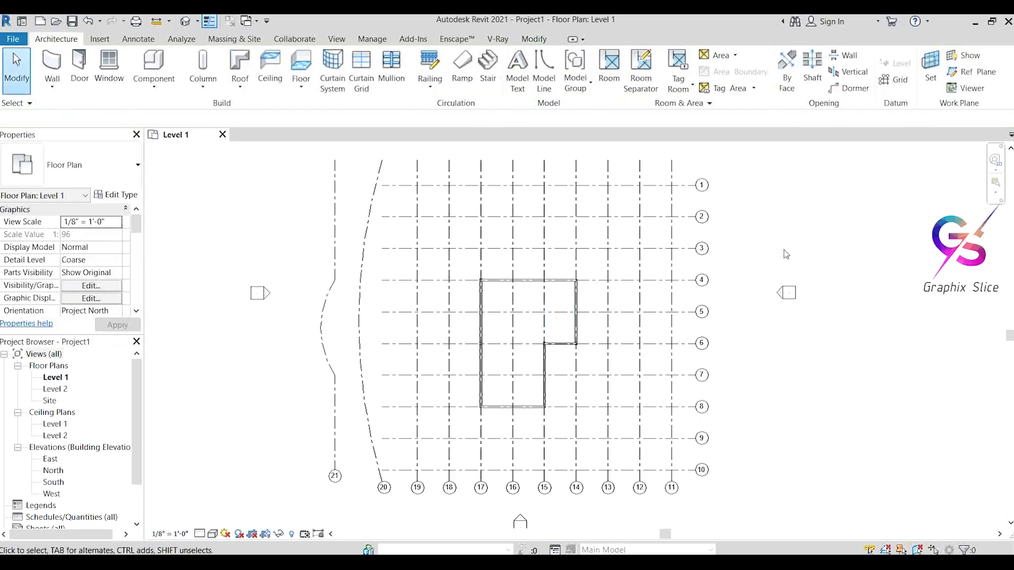
Step: Set the end segment color of grid 3's type, 1/4" Bubble, to purple RGB 128-000-255
left_click(652, 252)
scroll(701, 243, "up", 4)
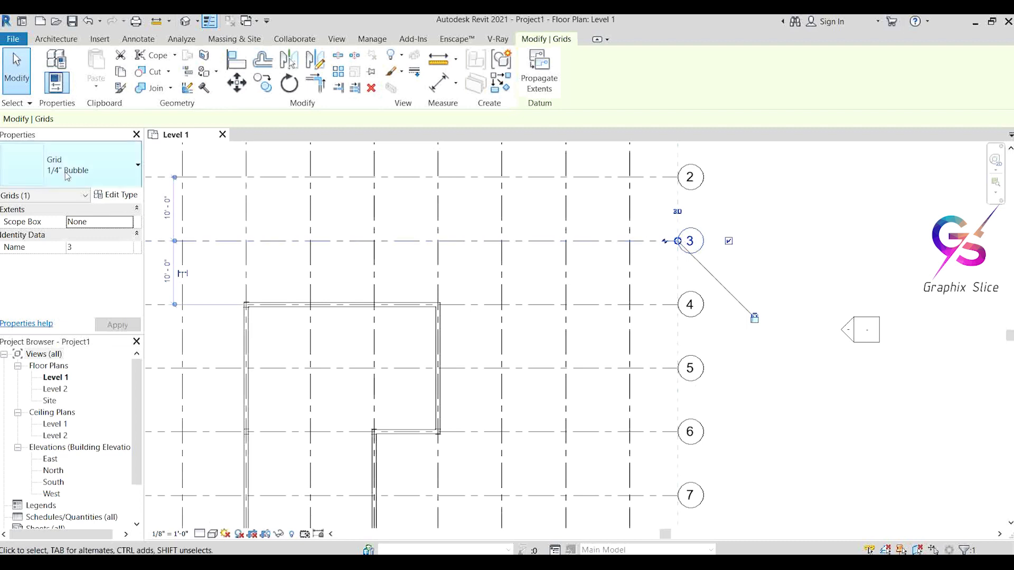
left_click(85, 170)
left_click(85, 170)
left_click(85, 170)
left_click(92, 157)
left_click(122, 200)
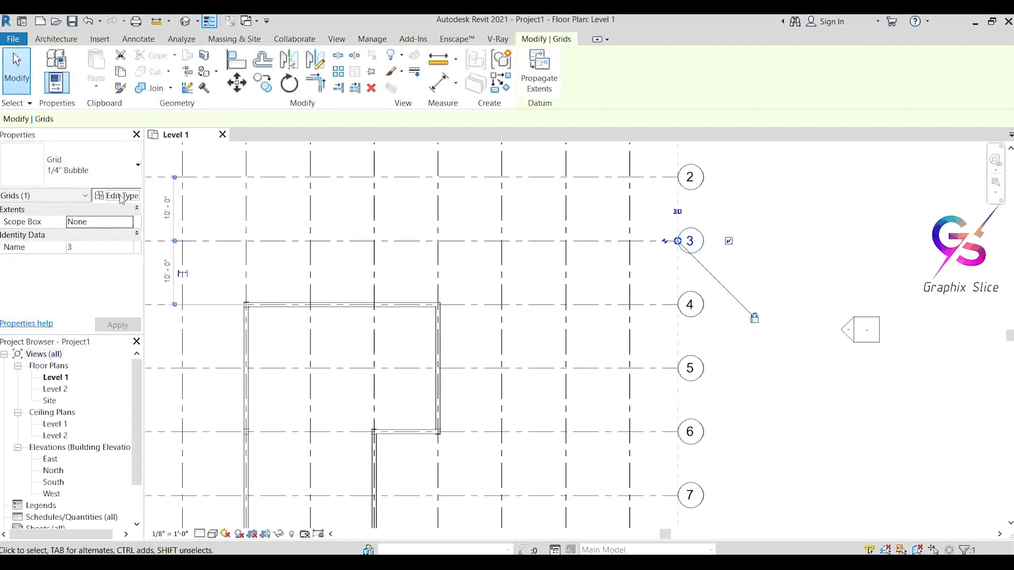
left_click(575, 258)
left_click(575, 259)
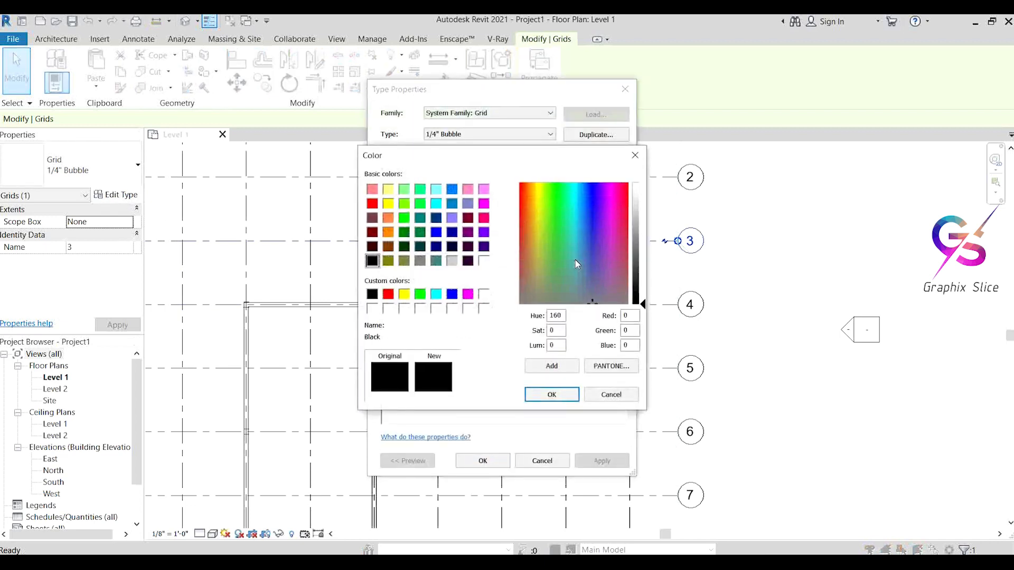
left_click(484, 232)
left_click(550, 393)
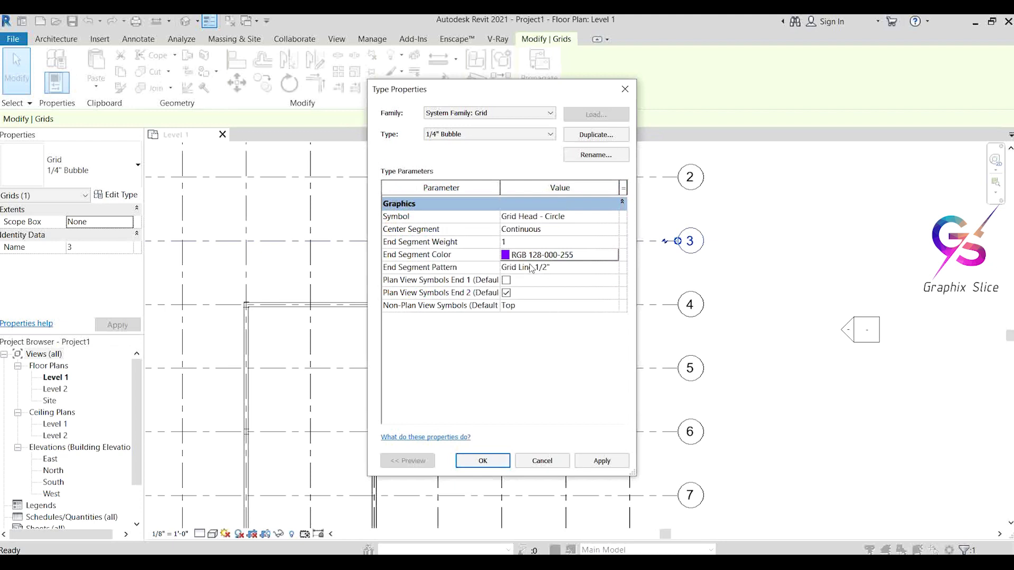
Step: Set the grid type's end segment pattern to Grid Line 1/4" and apply it
left_click(576, 268)
left_click(612, 268)
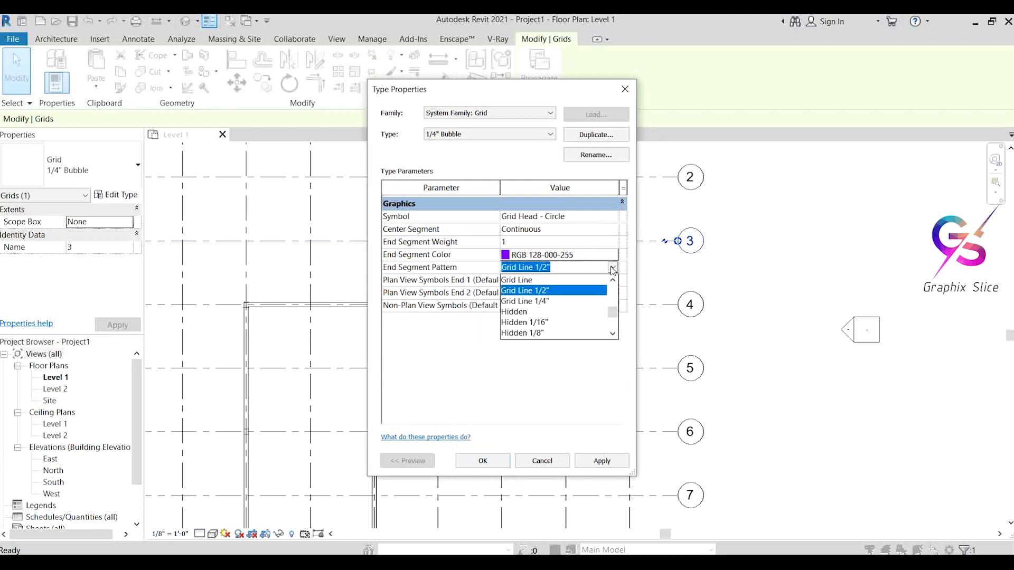
left_click(549, 301)
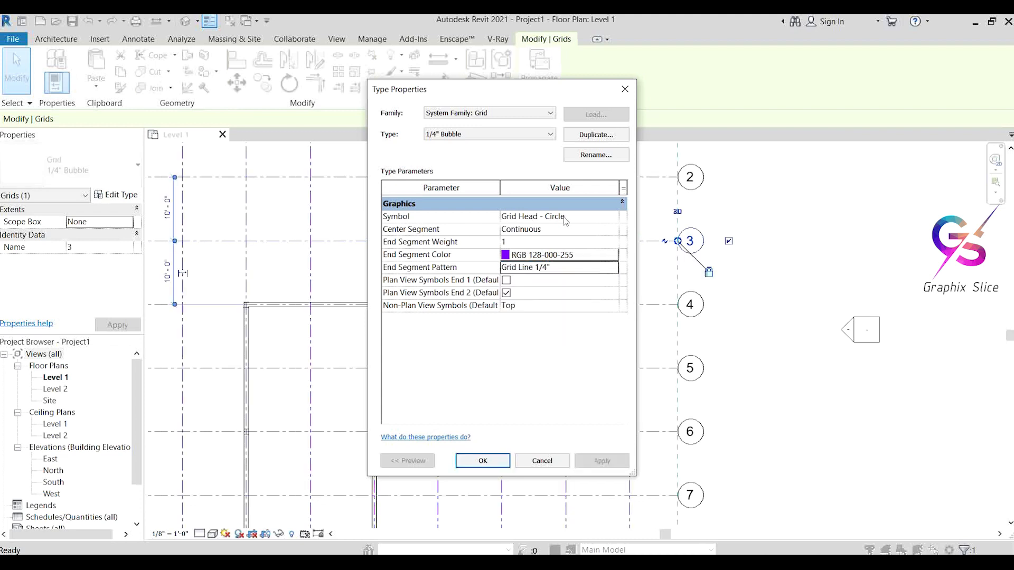
Step: Change the grid type's symbol to Grid Head - No Bubble and apply it
left_click(615, 219)
left_click(614, 217)
left_click(584, 254)
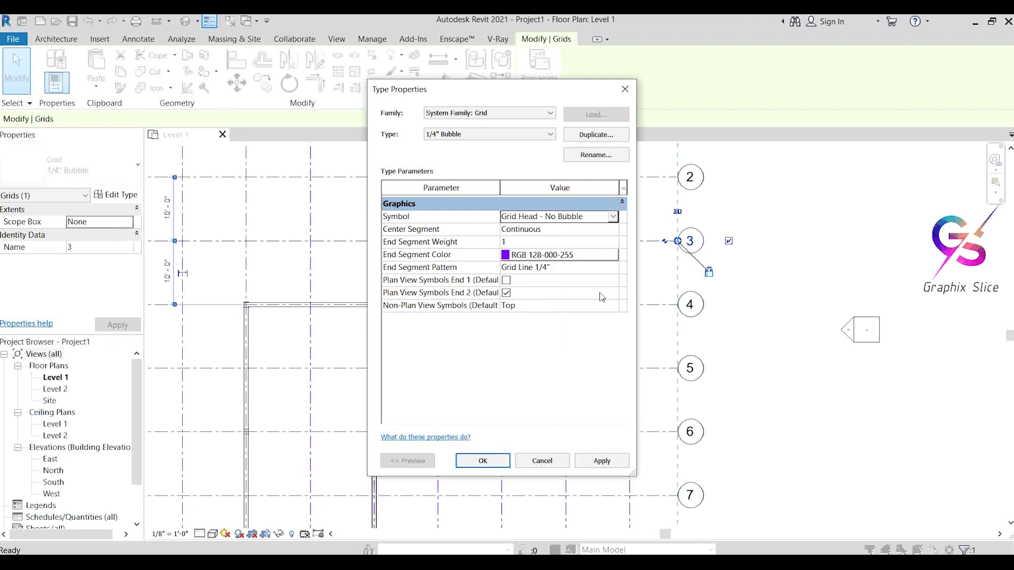
left_click(602, 459)
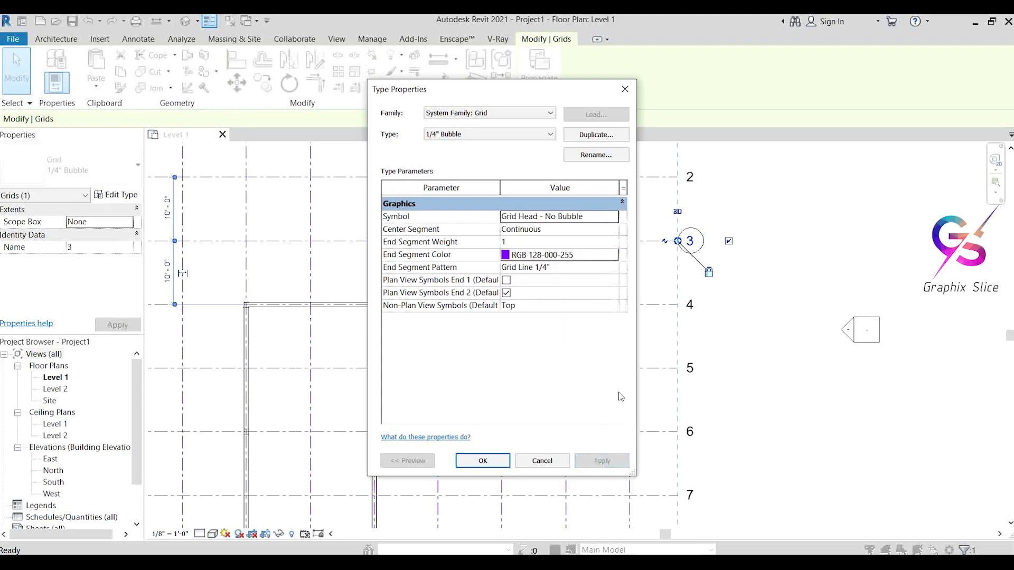
Step: Set the grid type's symbol back to Grid Head - Circle, apply it and close the type properties
left_click(613, 218)
left_click(613, 217)
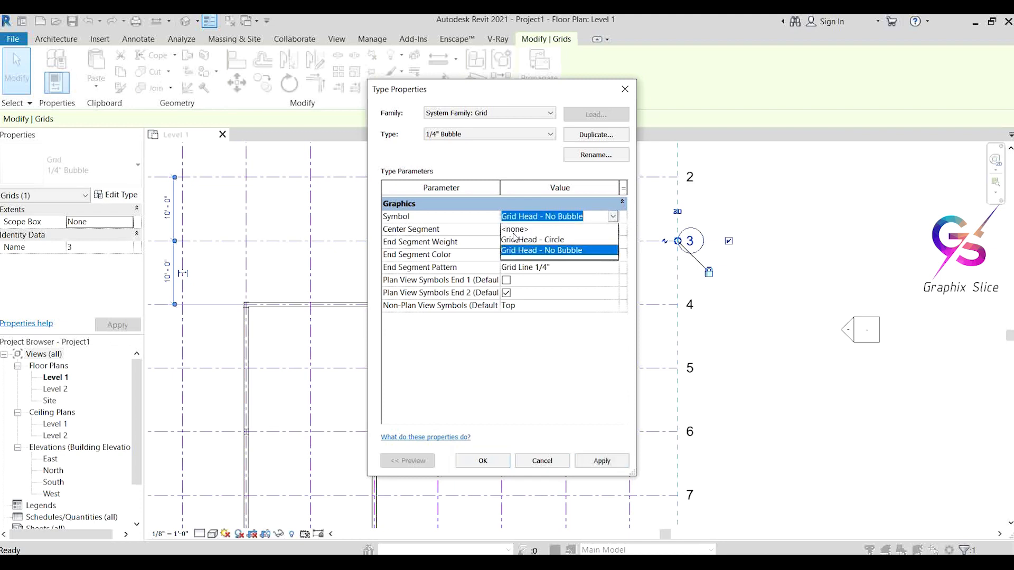
left_click(535, 251)
left_click(601, 460)
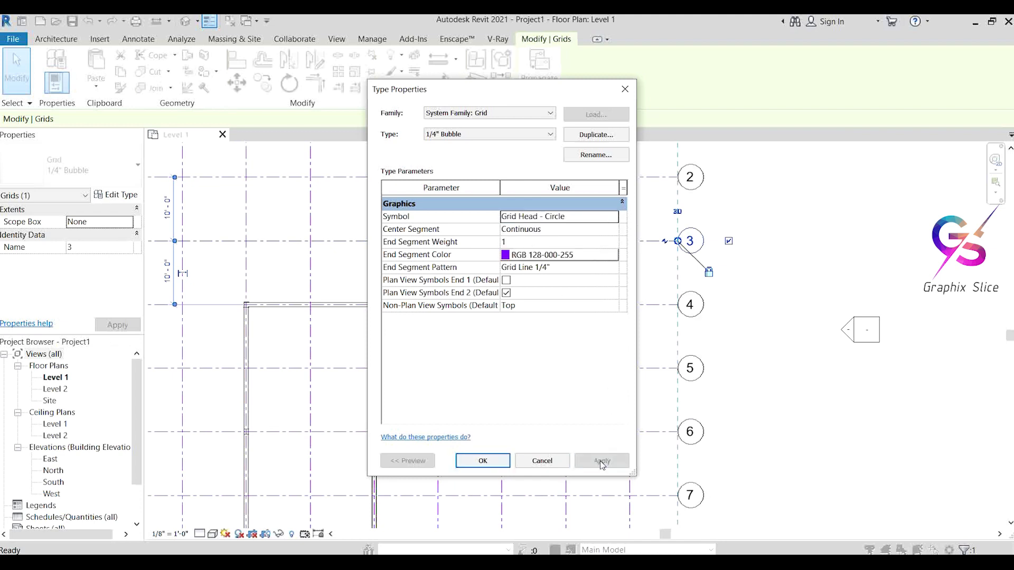
left_click(553, 461)
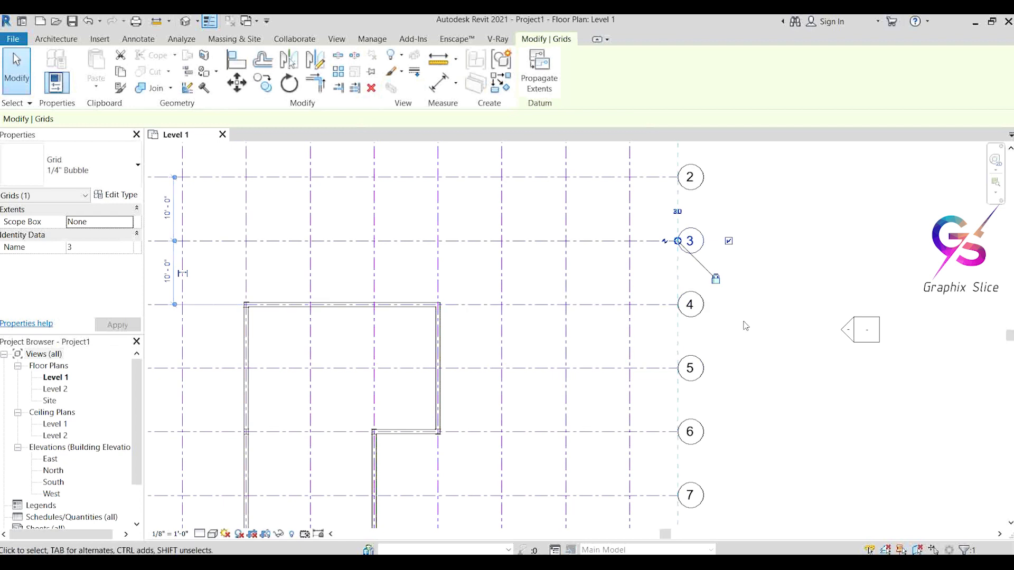
Step: Show the bubble at the left end of horizontal grid 1, near the arc grid
scroll(745, 323, "down", 2)
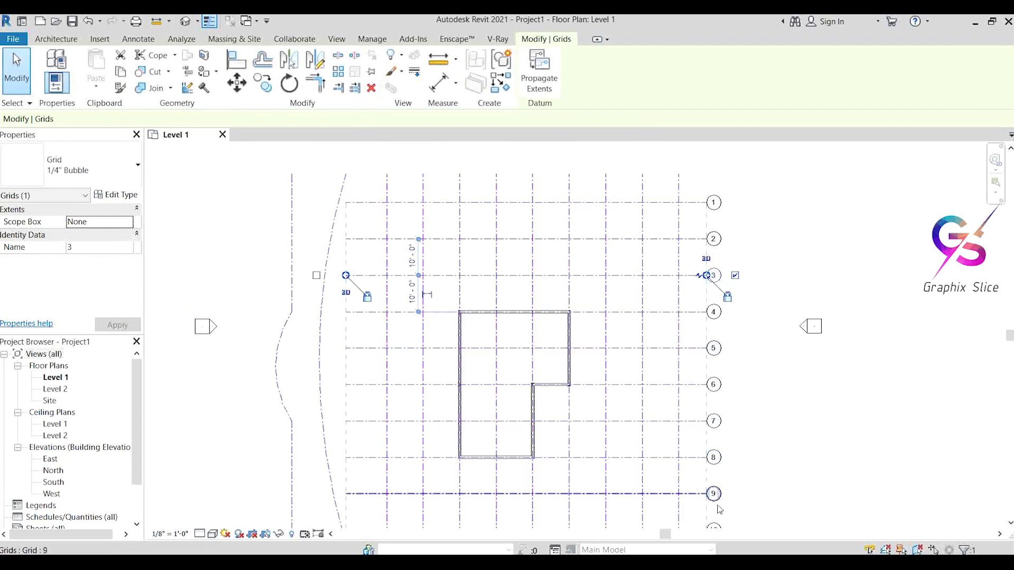
scroll(459, 326, "up", 1)
scroll(405, 222, "up", 3)
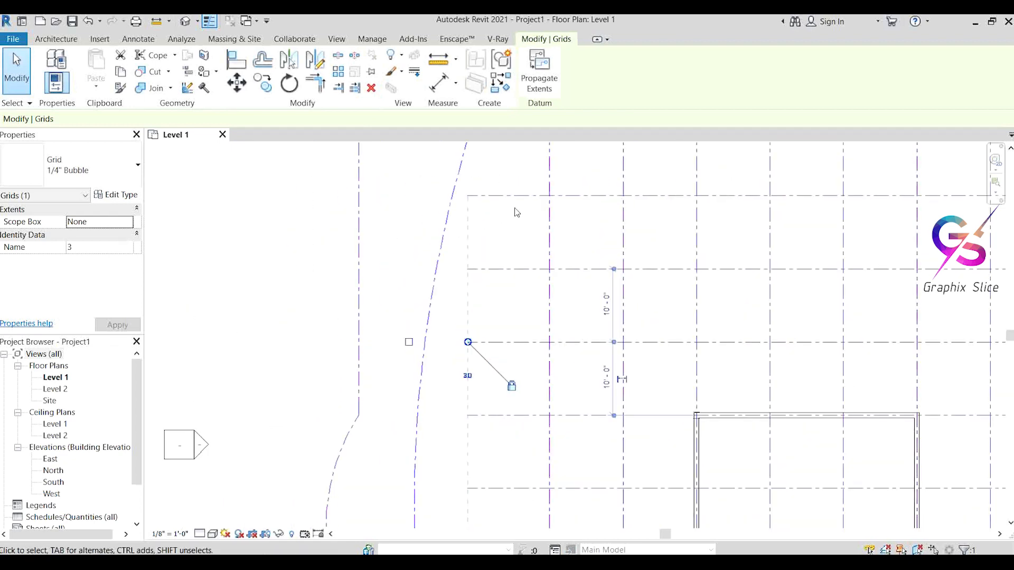
left_click(517, 196)
left_click(409, 196)
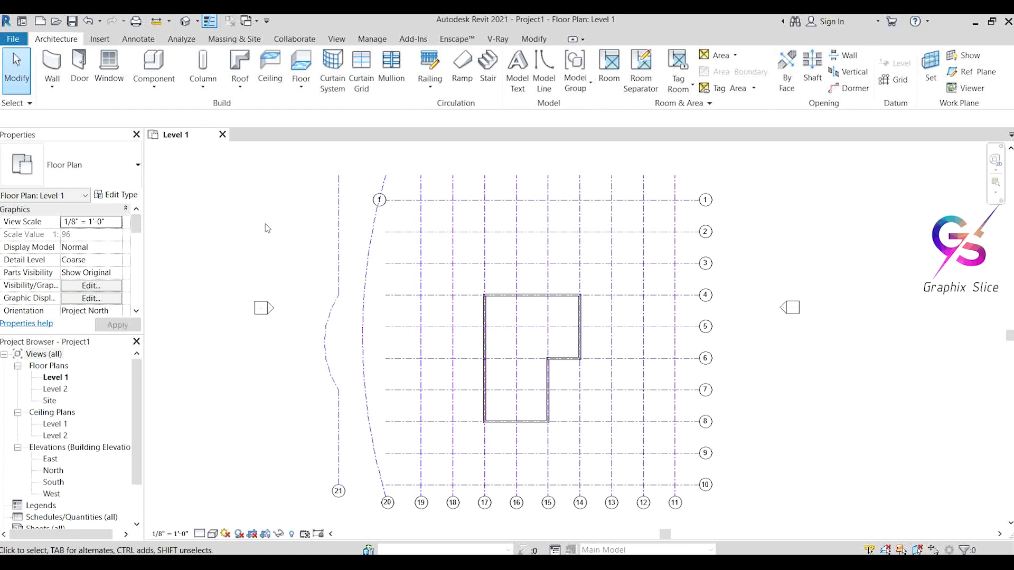
left_click(53, 91)
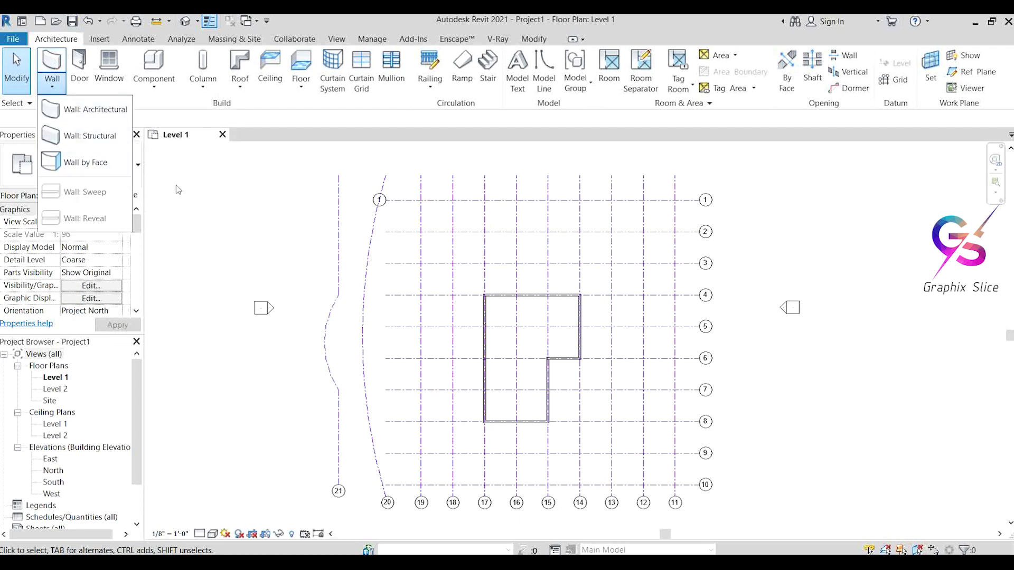
left_click(233, 182)
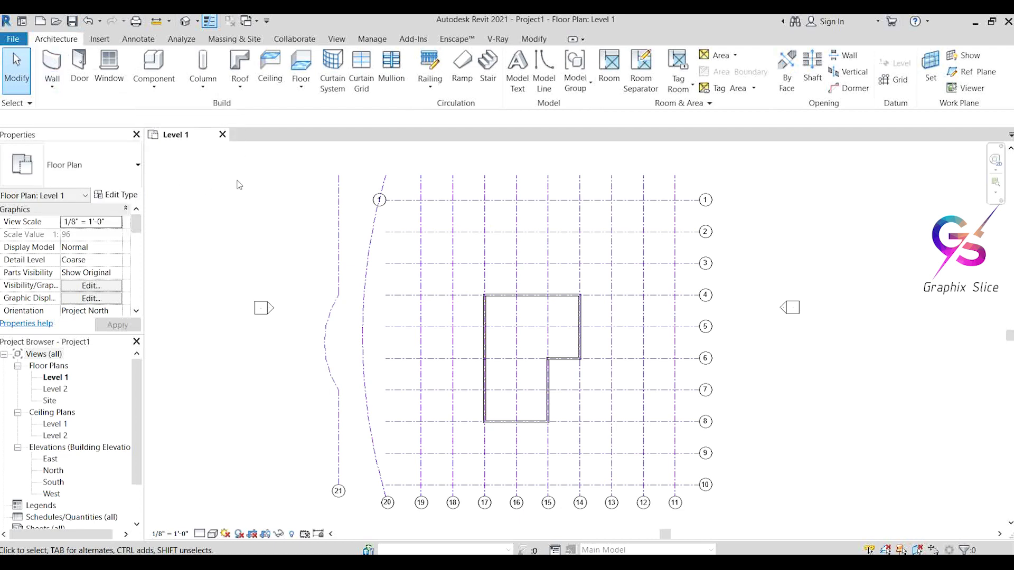